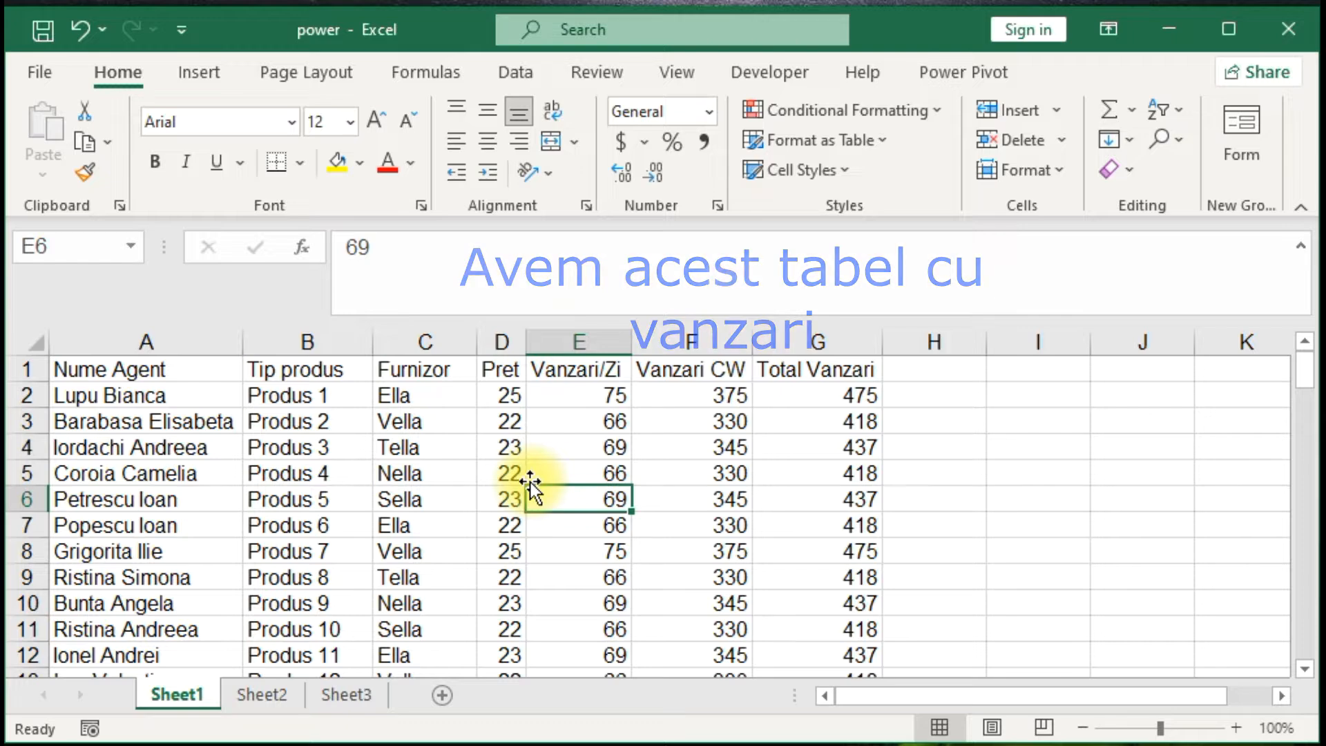
# - Examine the sales table in Sheet1 for its columns and the extent of its rows
pyautogui.scroll(-3, 530, 482)
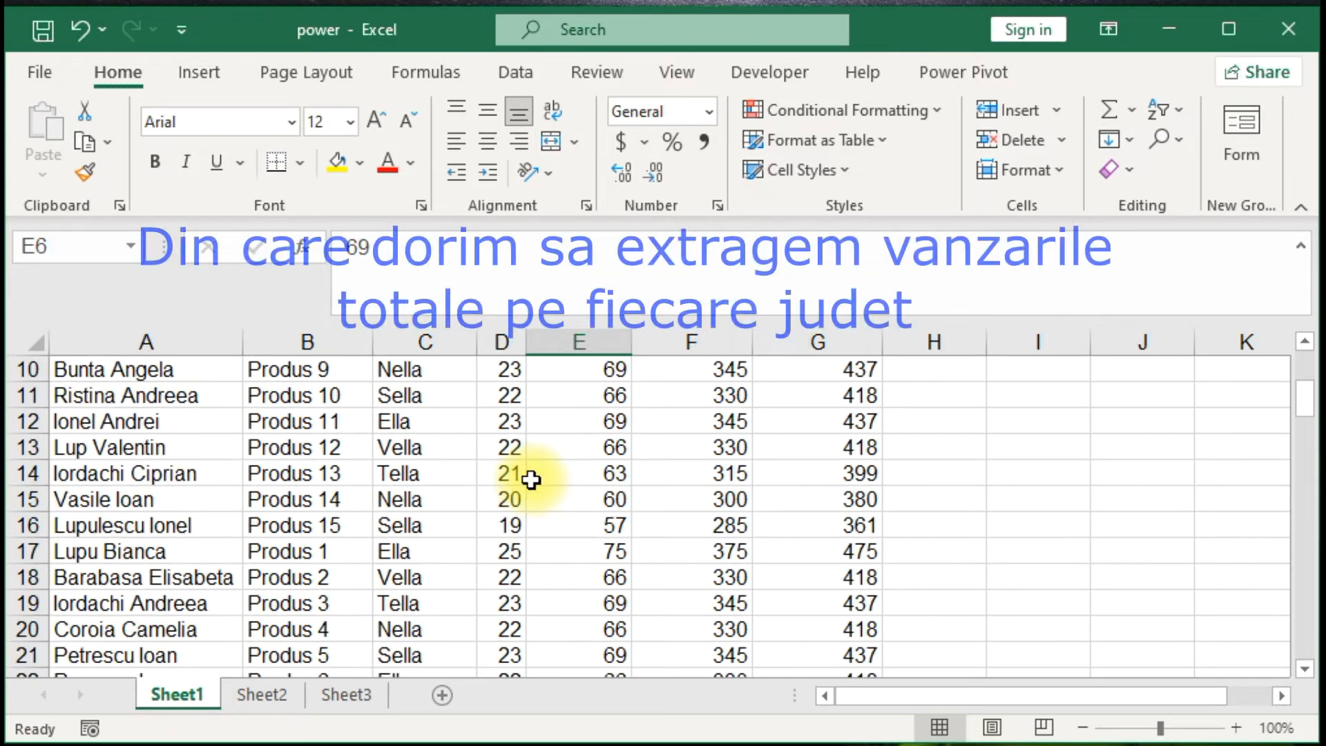
pyautogui.scroll(-15, 530, 480)
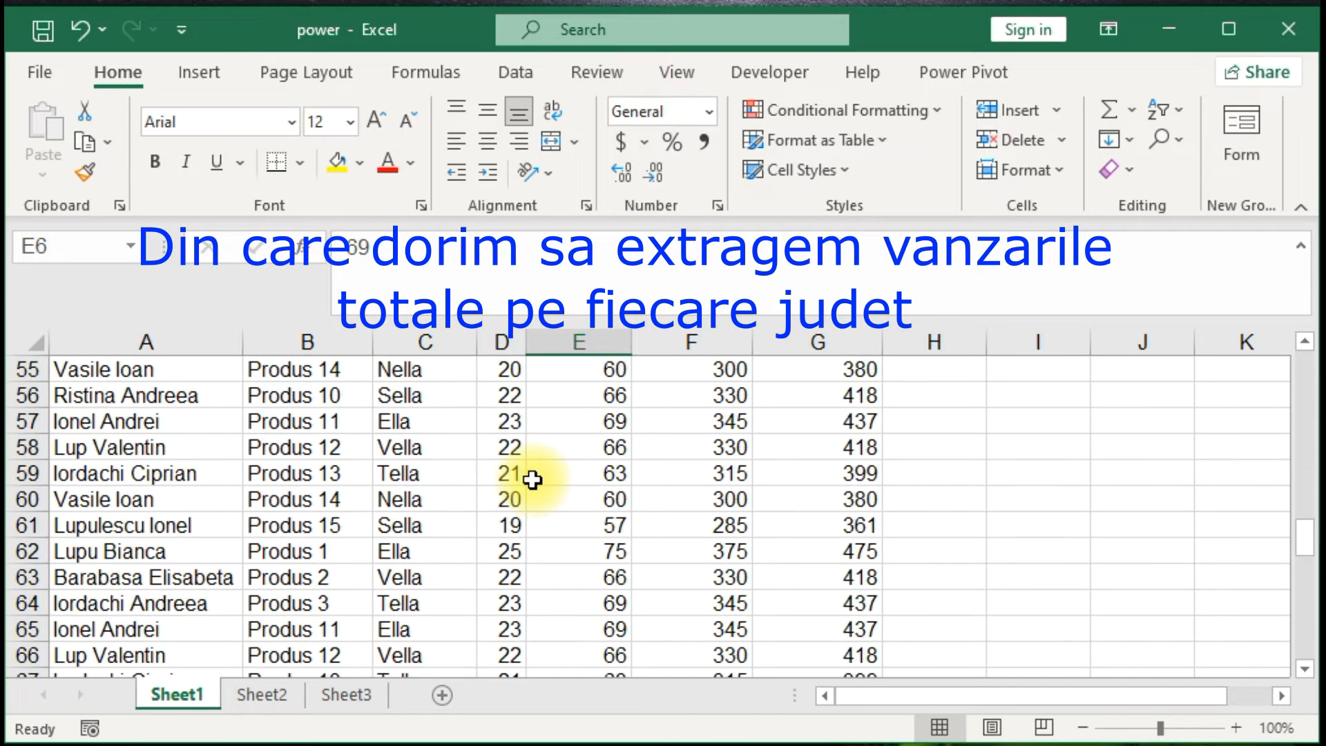
pyautogui.scroll(-6, 531, 479)
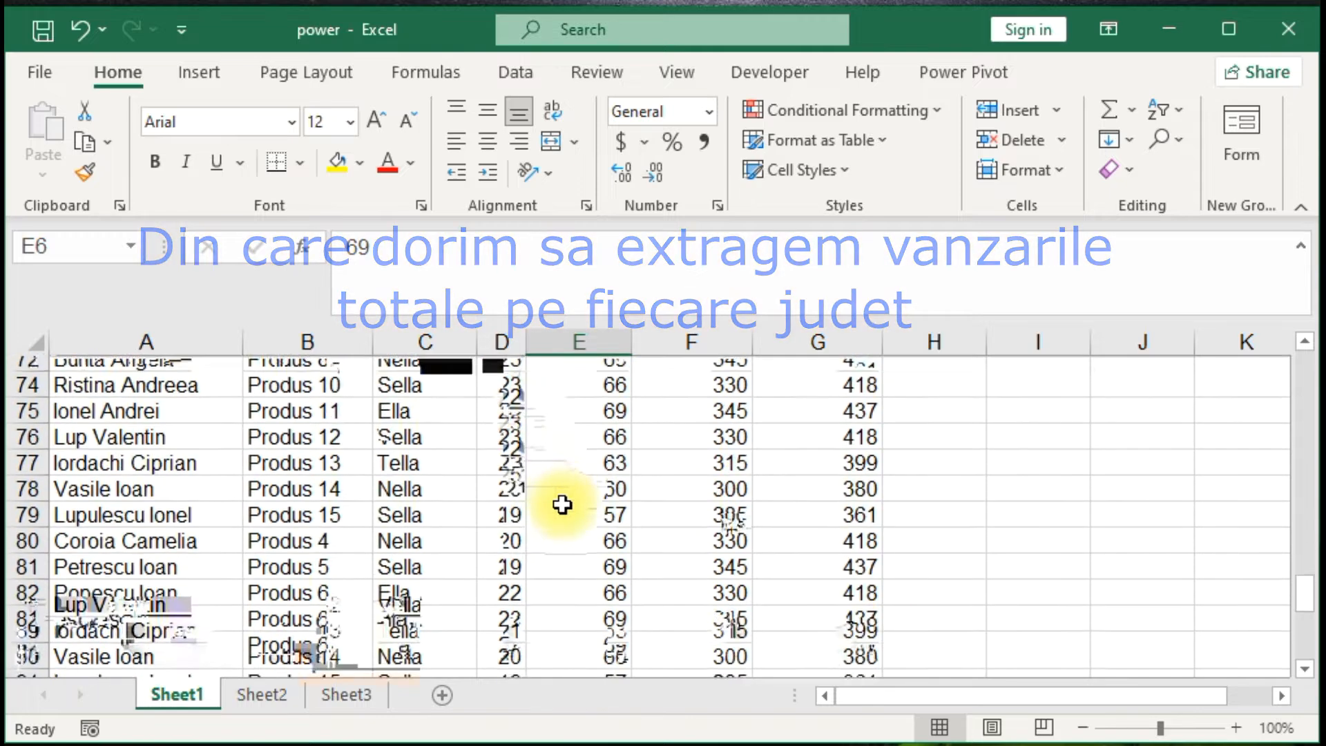
pyautogui.scroll(-5, 562, 505)
pyautogui.scroll(12, 562, 505)
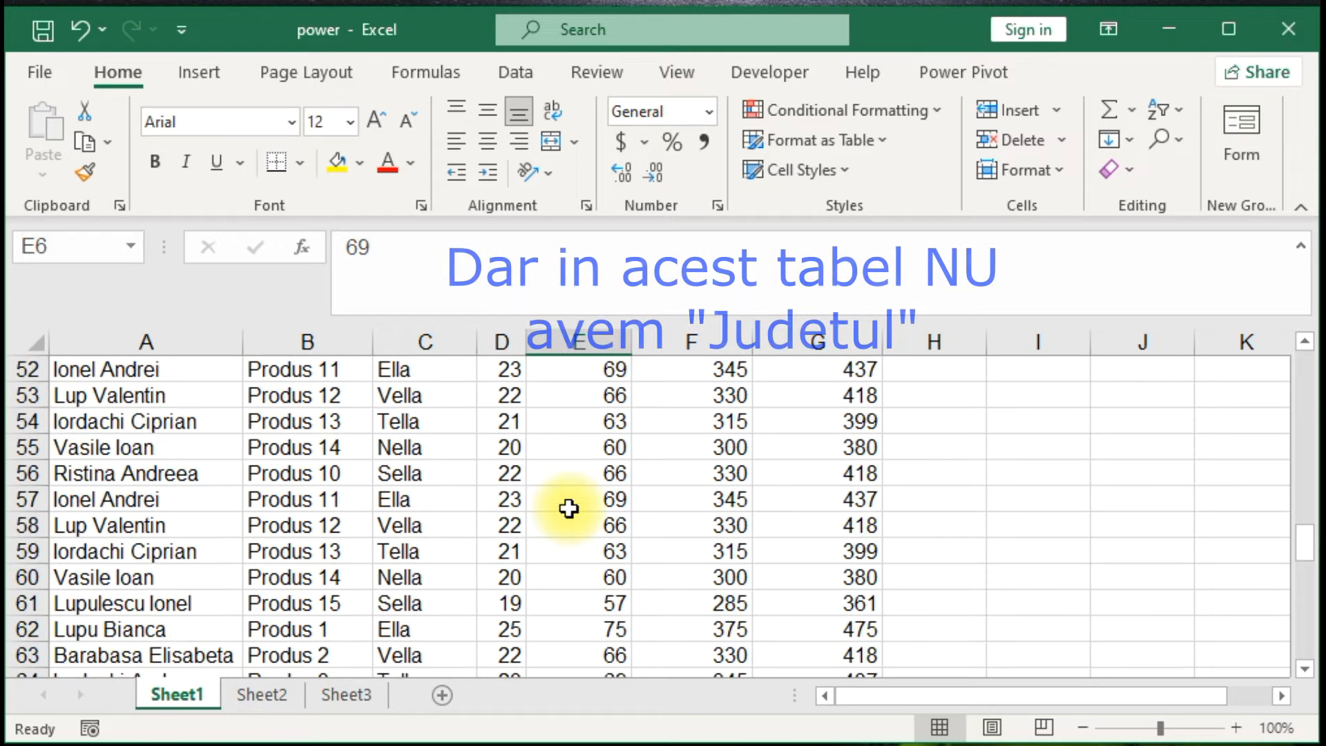
pyautogui.scroll(13, 568, 509)
pyautogui.scroll(4, 567, 511)
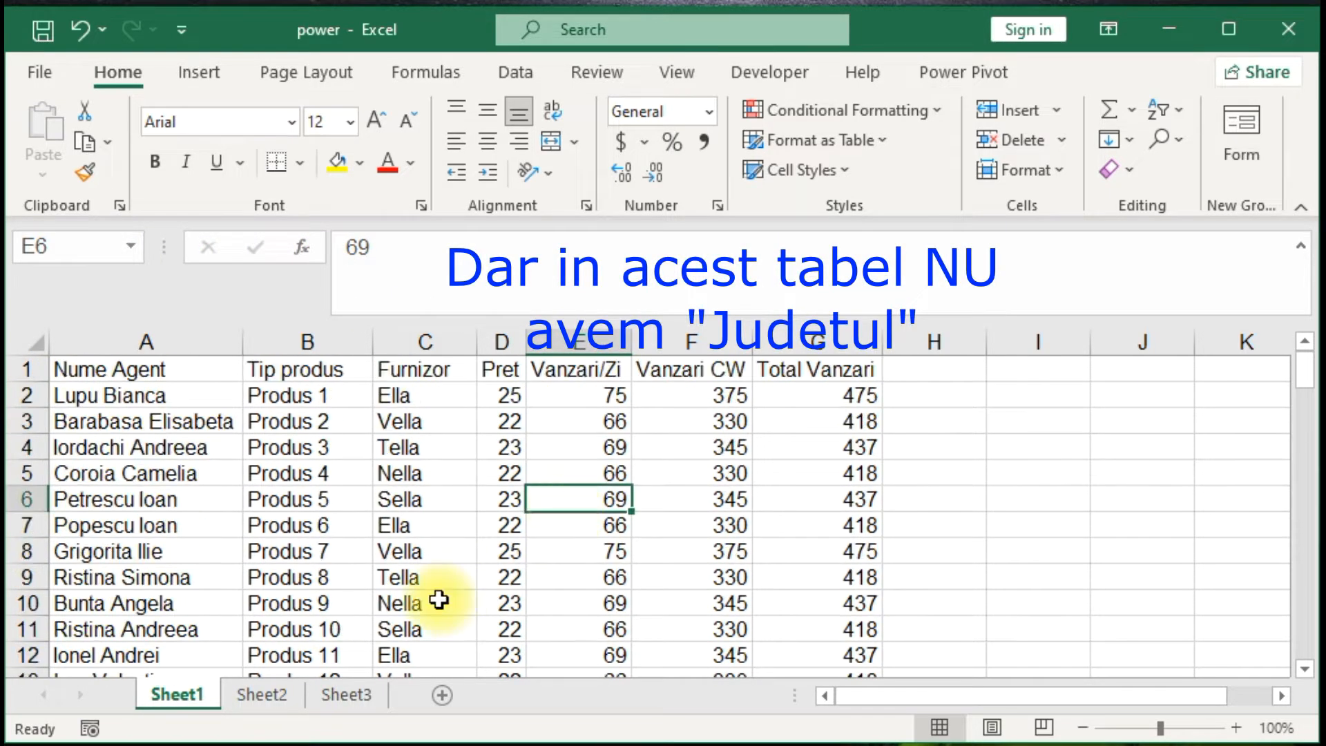
# - Examine the agent names and their counties in the Sheet2 table
pyautogui.click(279, 694)
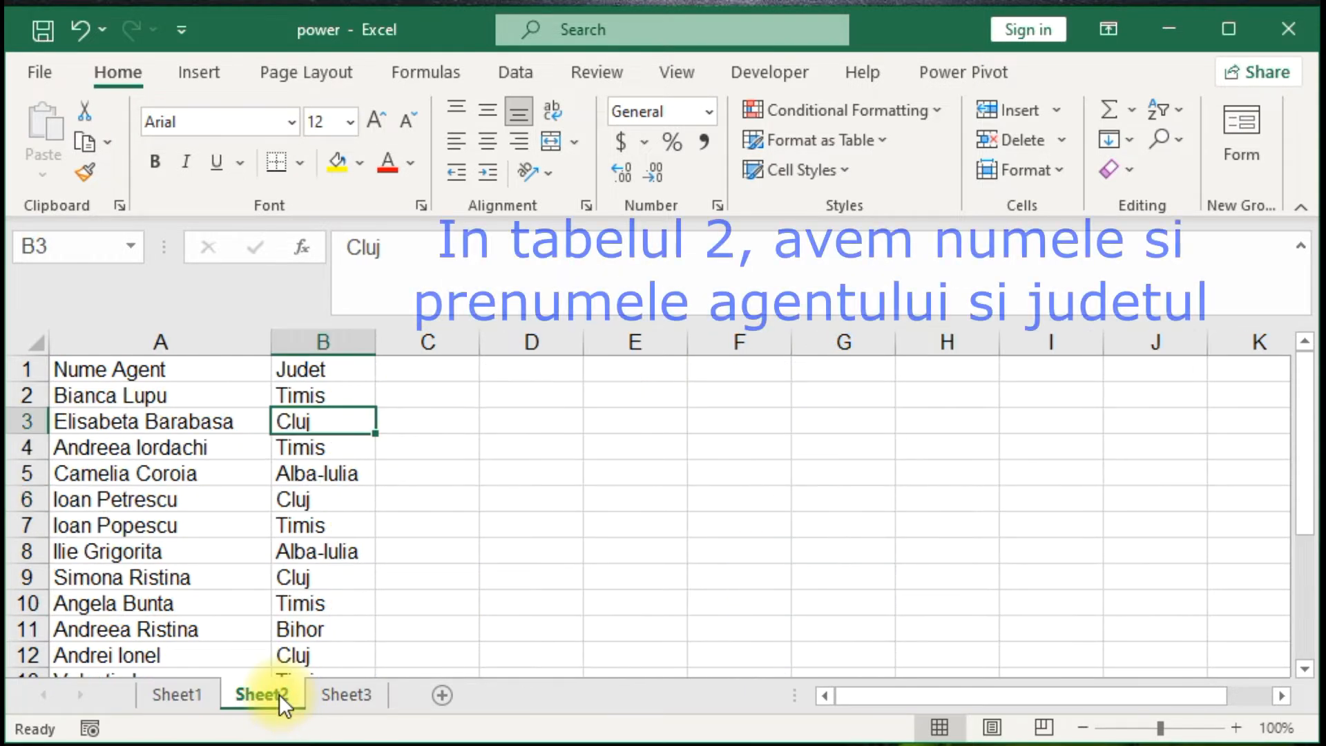
pyautogui.scroll(-3, 278, 514)
pyautogui.scroll(1, 277, 515)
pyautogui.scroll(2, 278, 514)
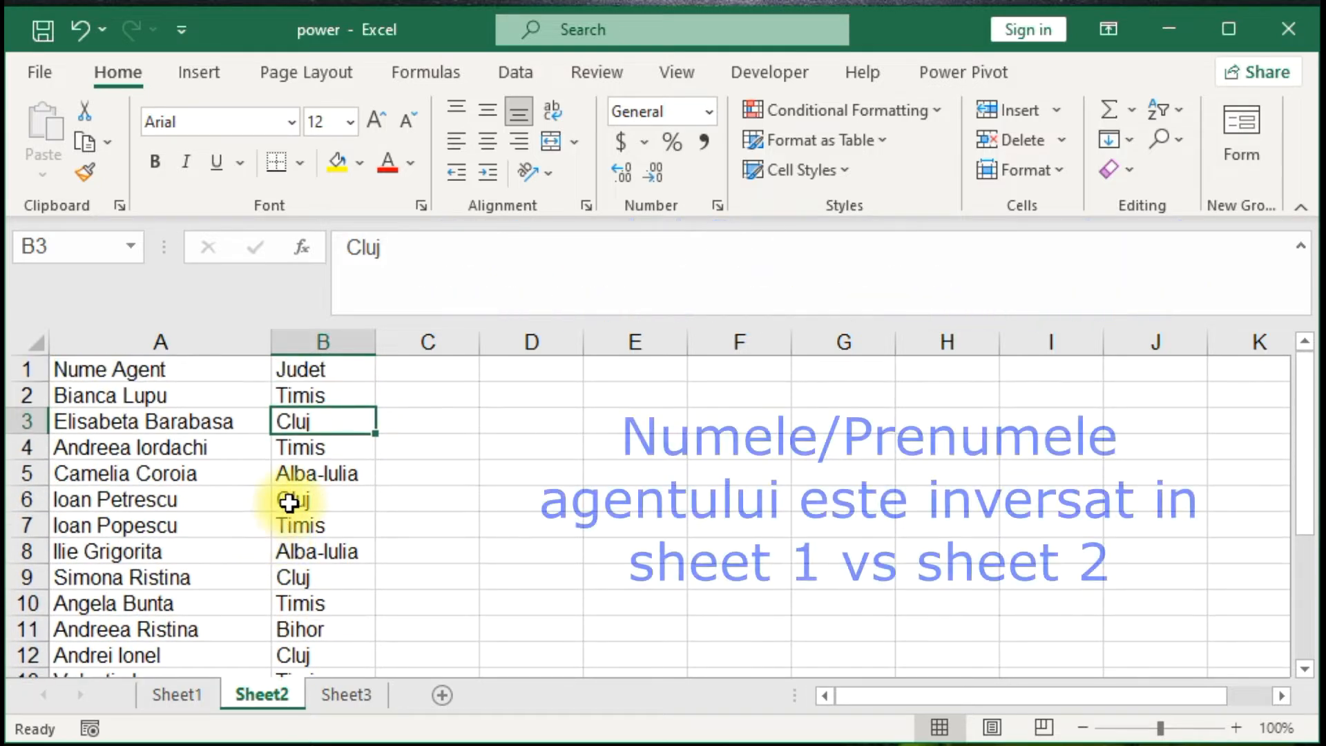
pyautogui.click(344, 370)
pyautogui.click(196, 374)
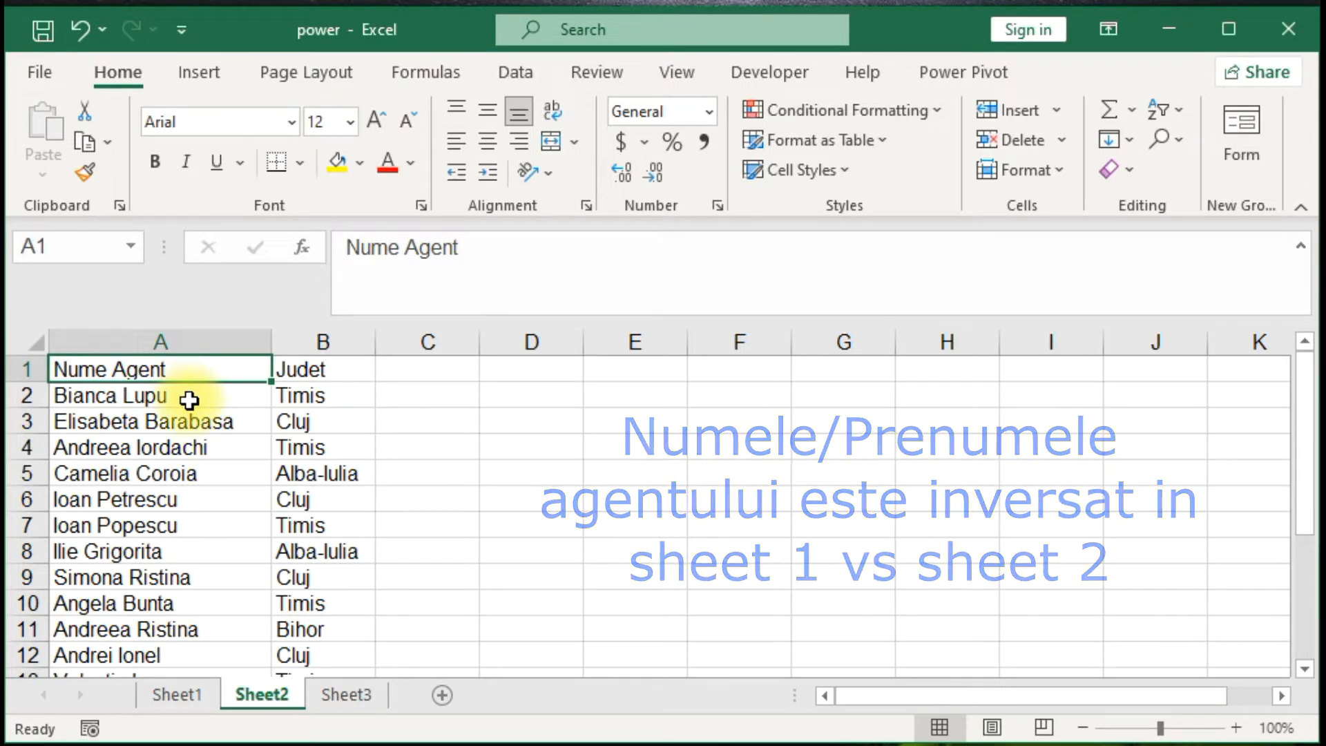
pyautogui.click(200, 400)
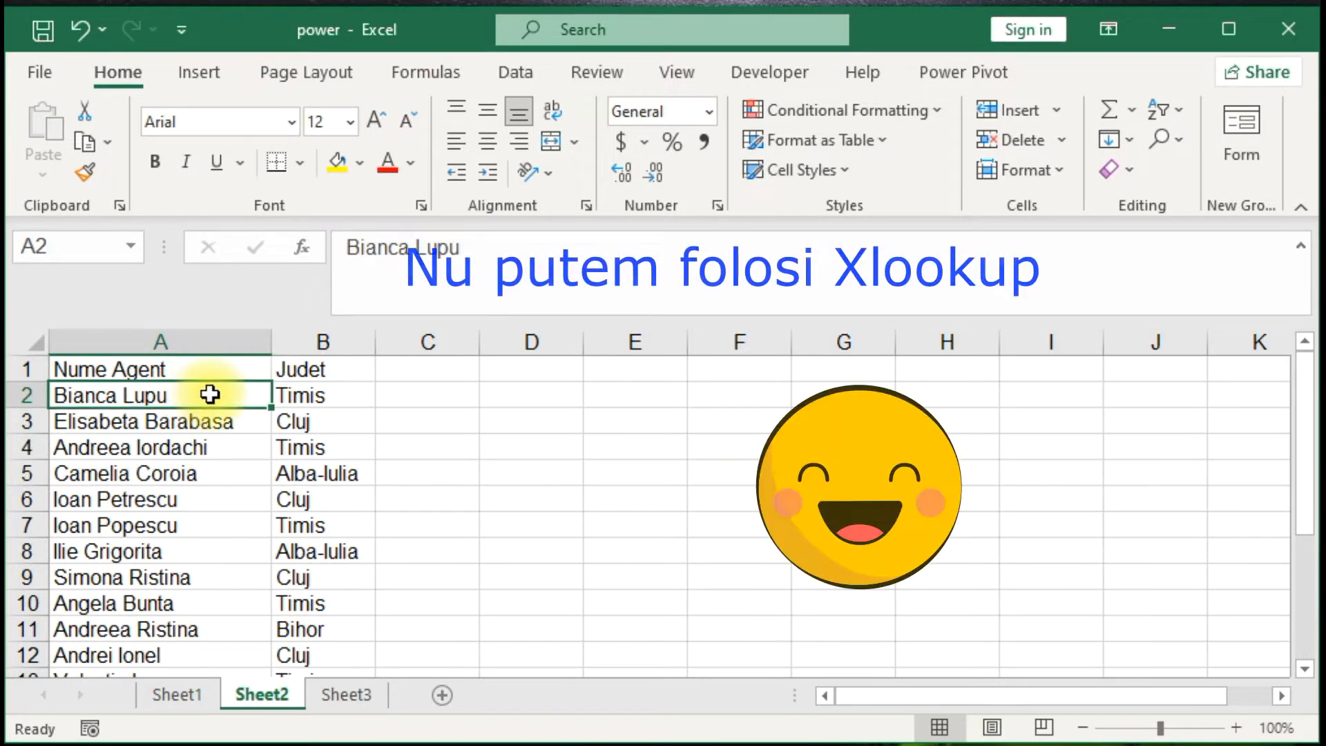
# - Compare the order of first and last names in the Nume Agent columns of Sheet1 and Sheet2
pyautogui.click(173, 689)
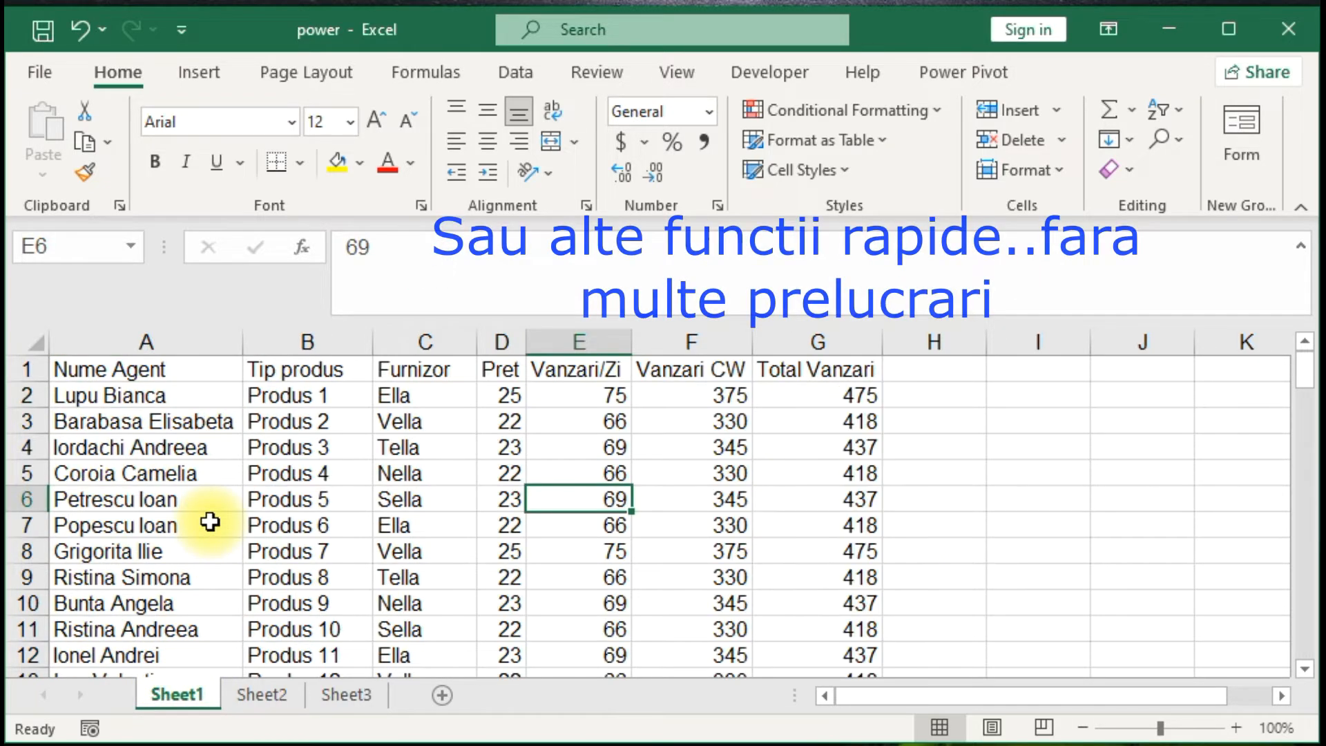
pyautogui.click(202, 392)
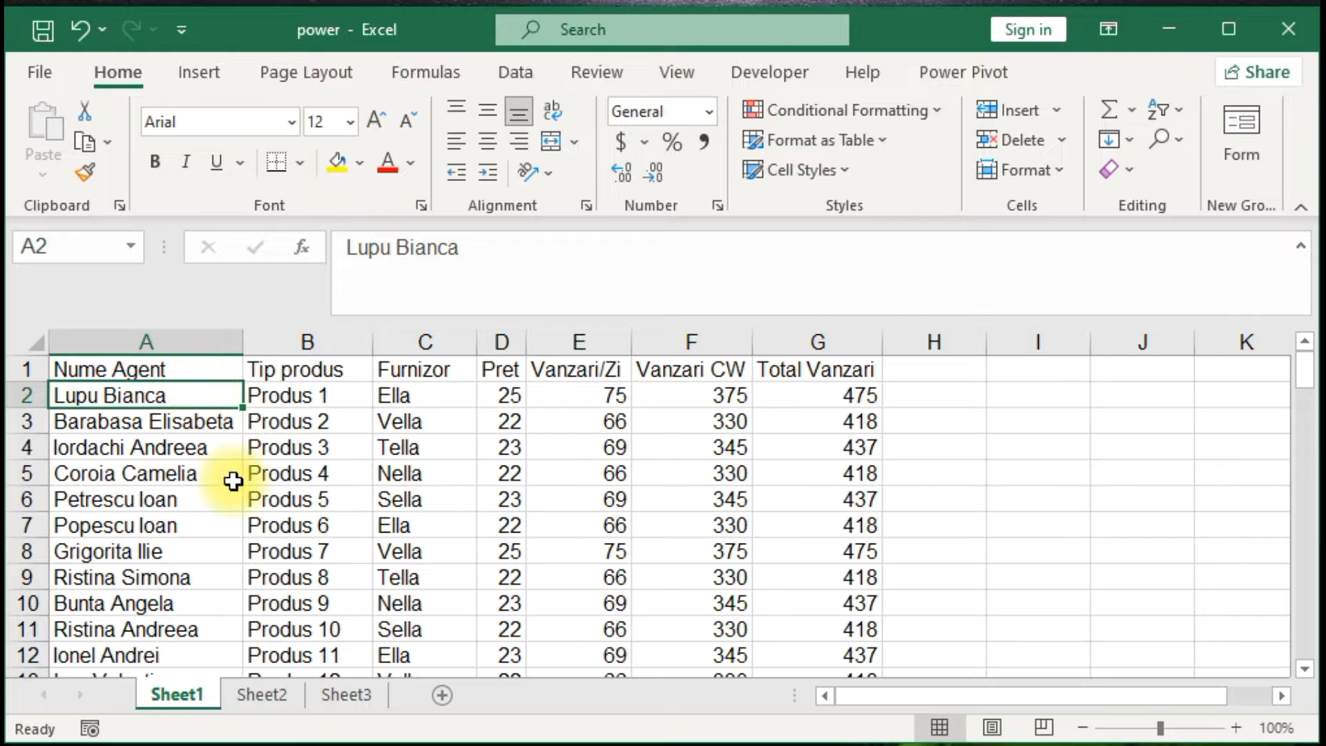
pyautogui.press('Down')
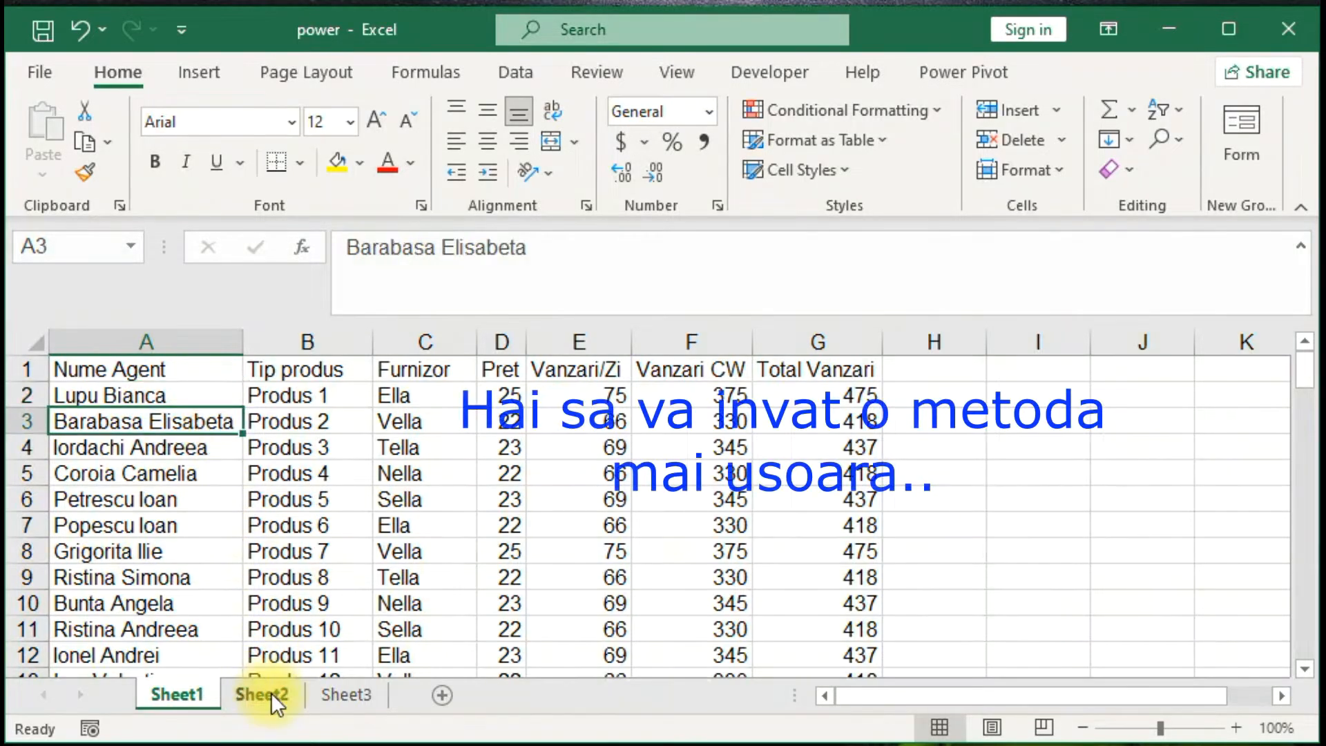
pyautogui.click(268, 693)
pyautogui.click(234, 427)
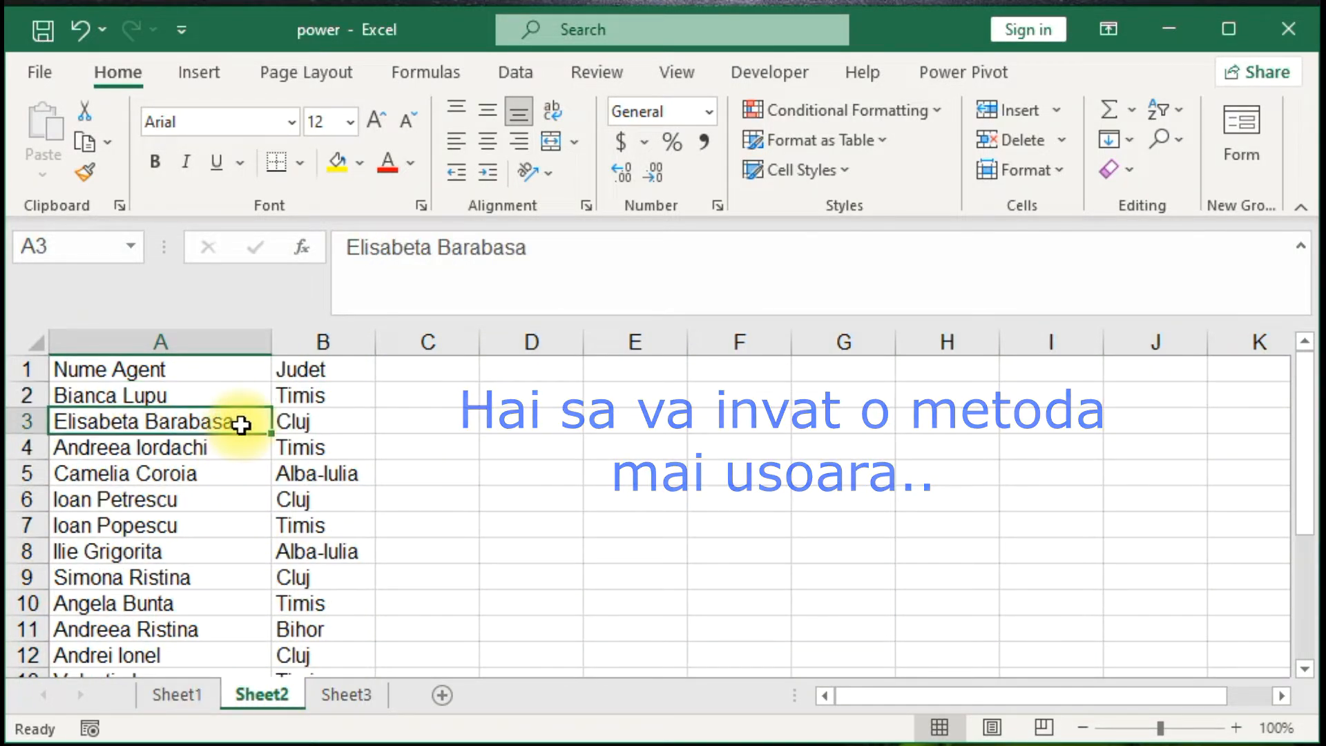
pyautogui.click(183, 694)
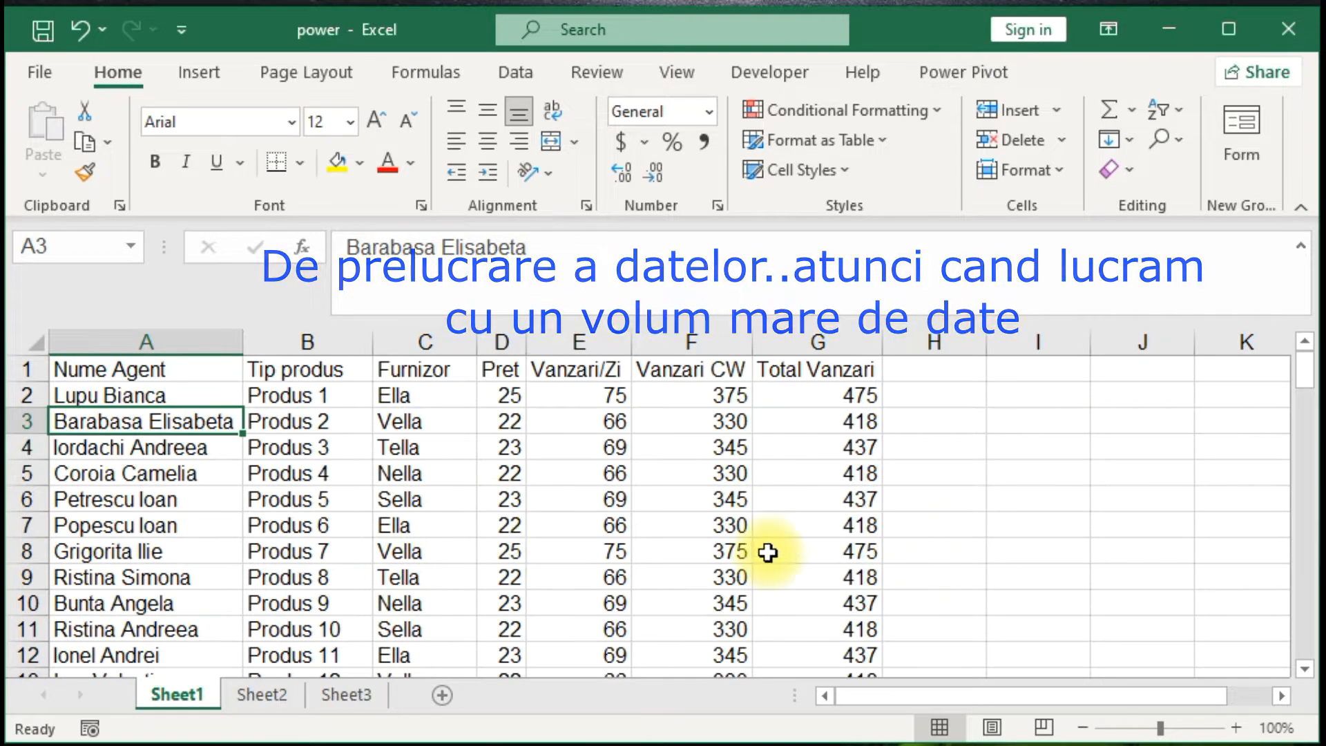
pyautogui.click(621, 550)
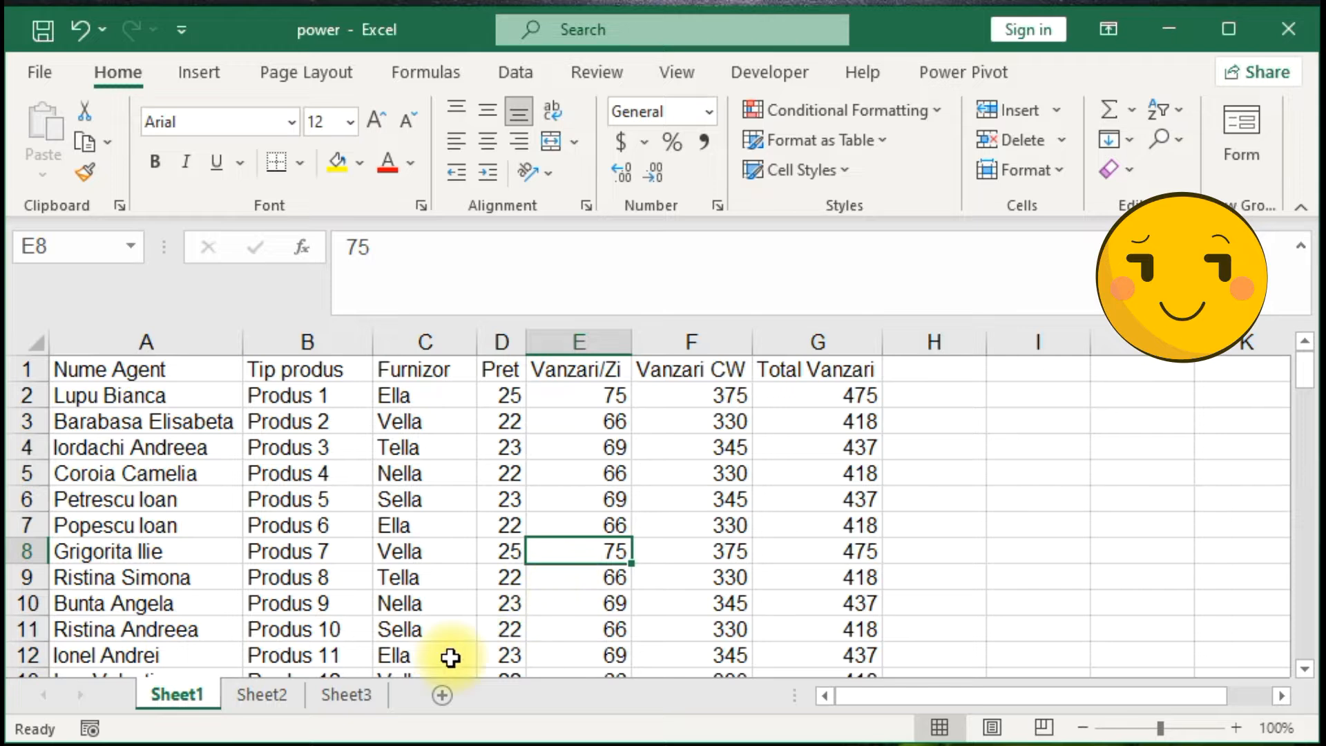
# - Load the Sheet2 range A1:B16 into Power Query as a table with headers
pyautogui.click(281, 703)
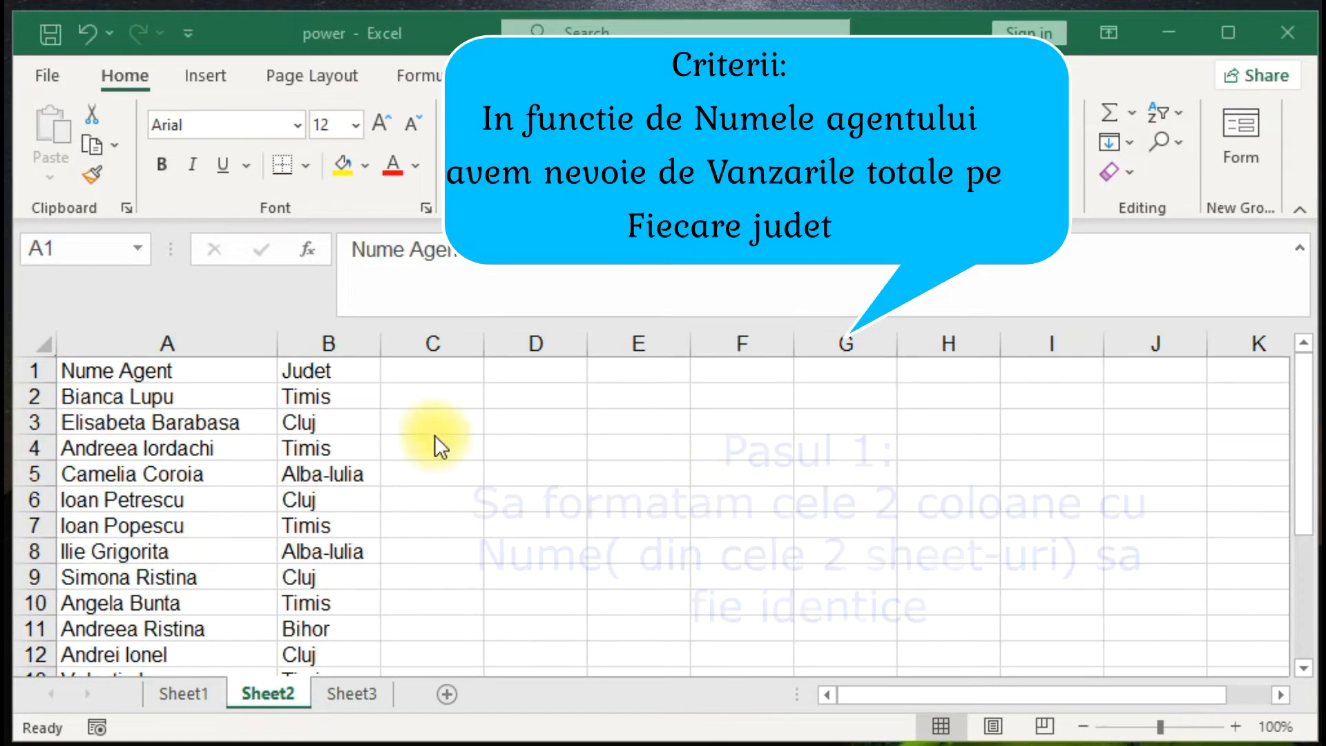
pyautogui.click(196, 378)
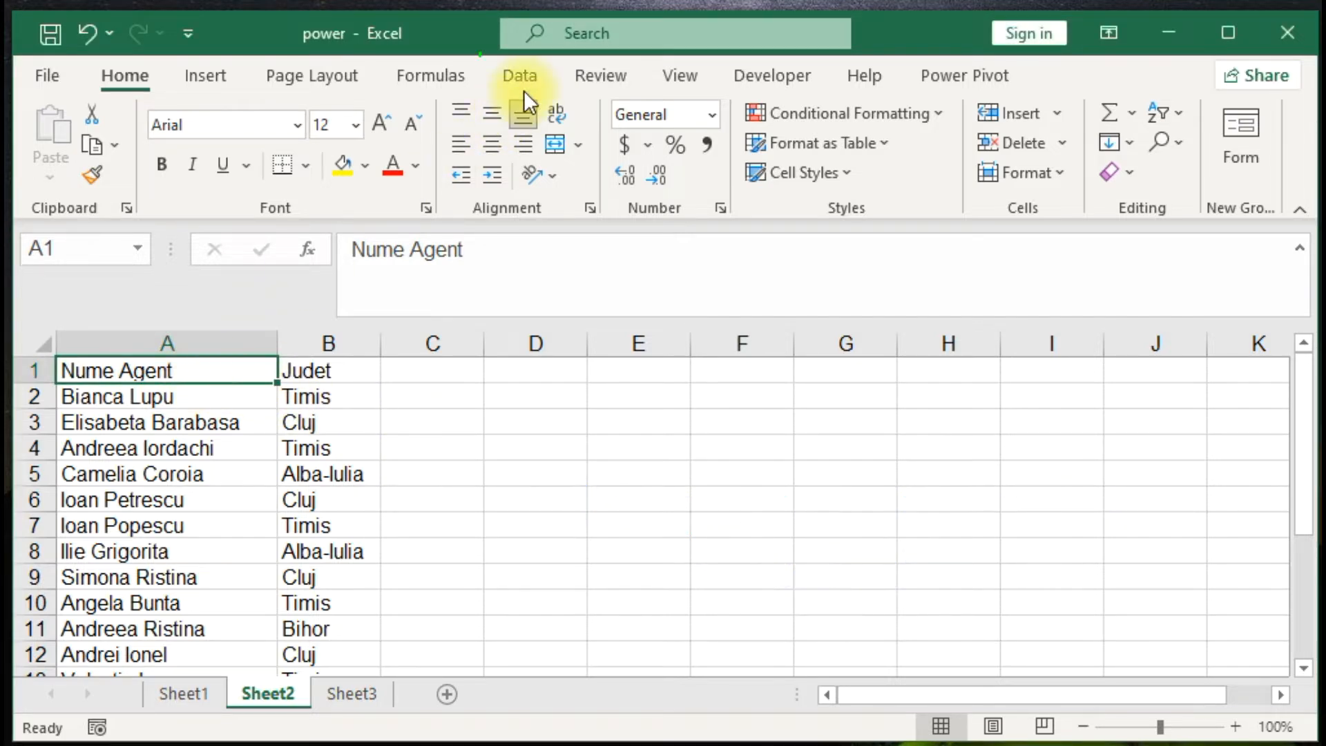
pyautogui.click(526, 70)
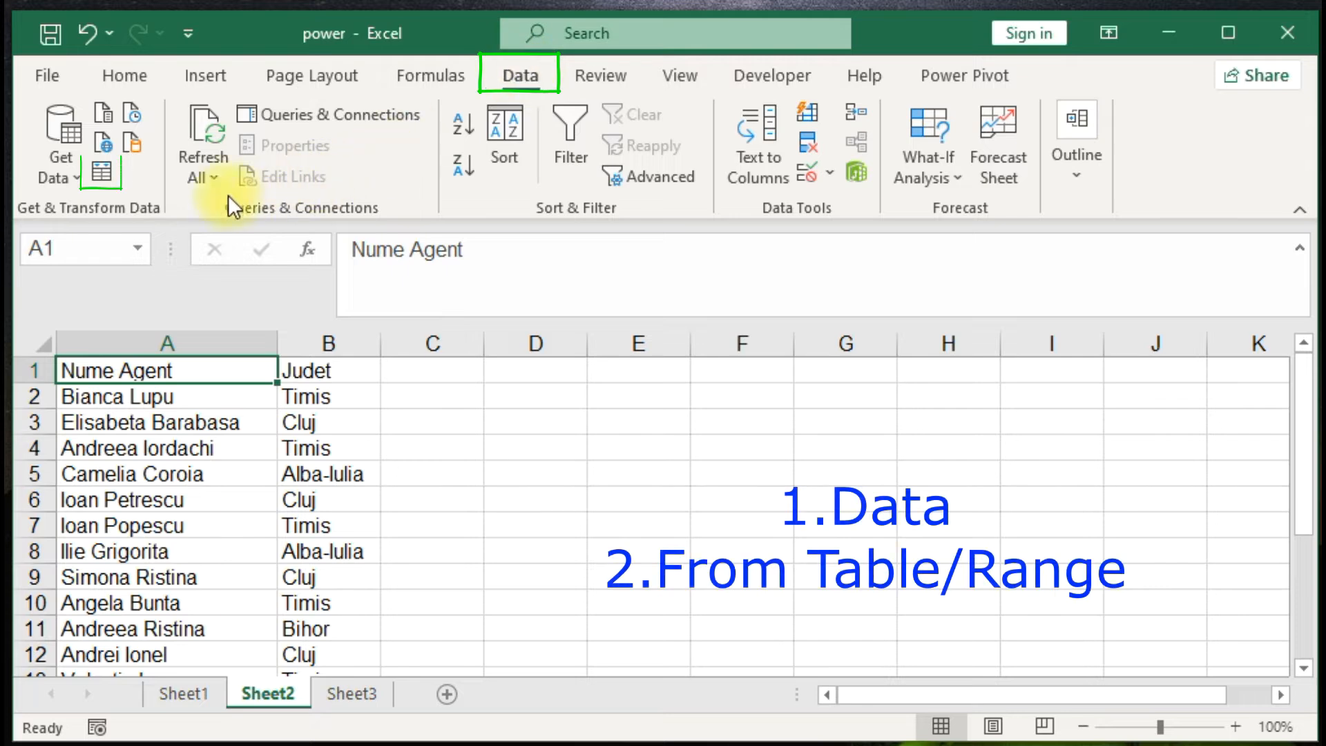
pyautogui.click(105, 171)
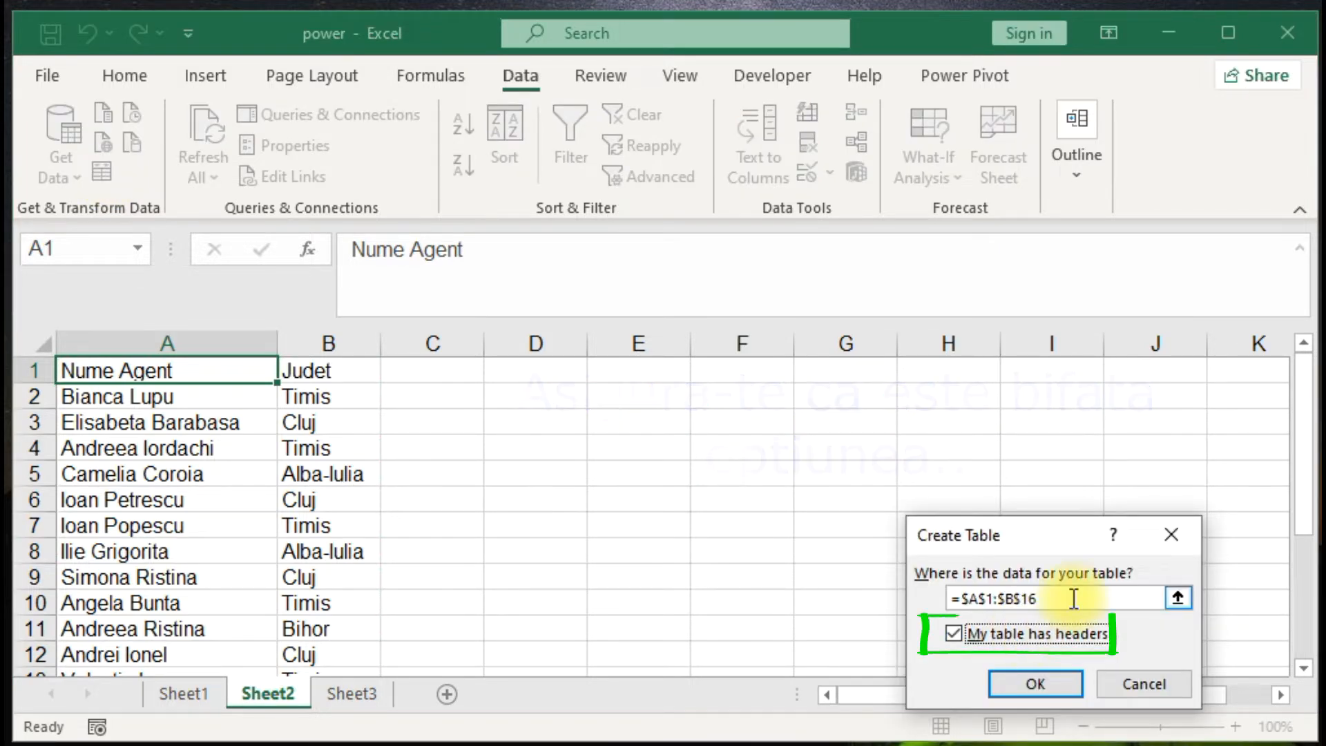
pyautogui.click(1035, 684)
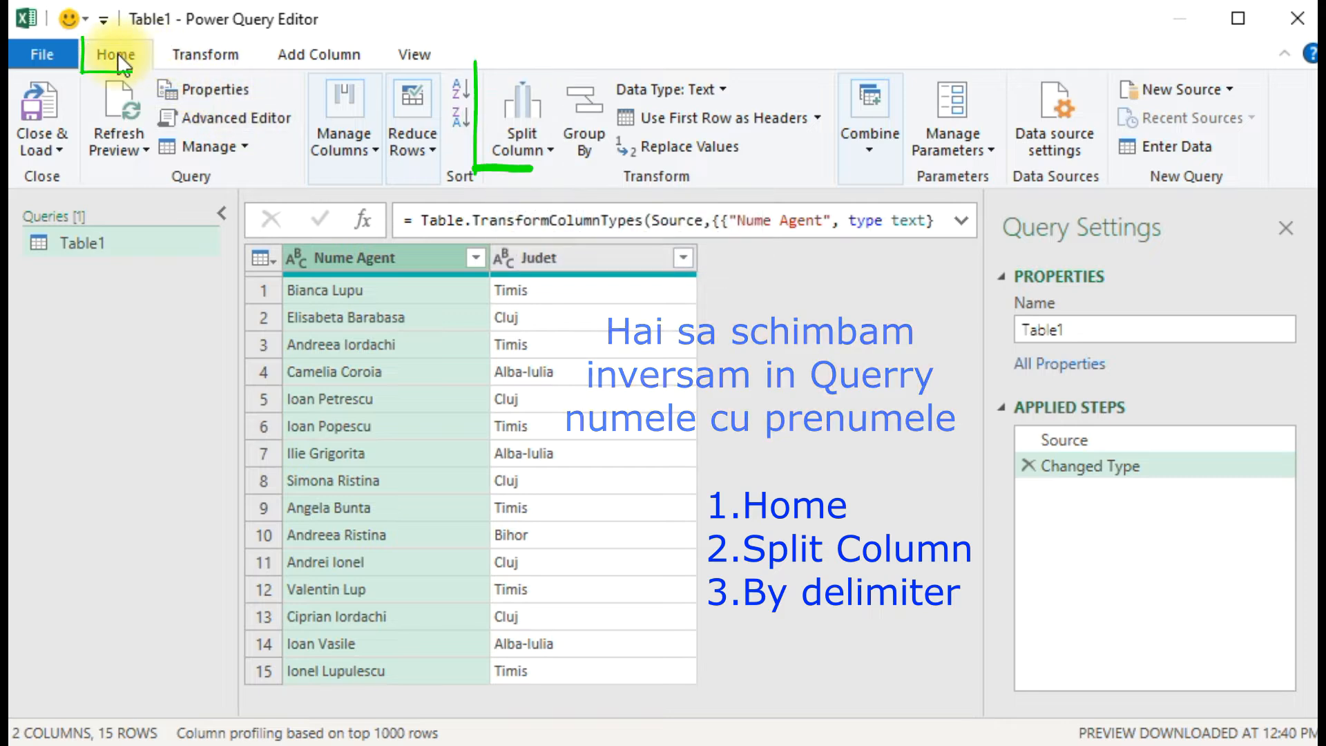
# - Split the Nume Agent column by delimiter, using a space at each occurrence
pyautogui.click(558, 161)
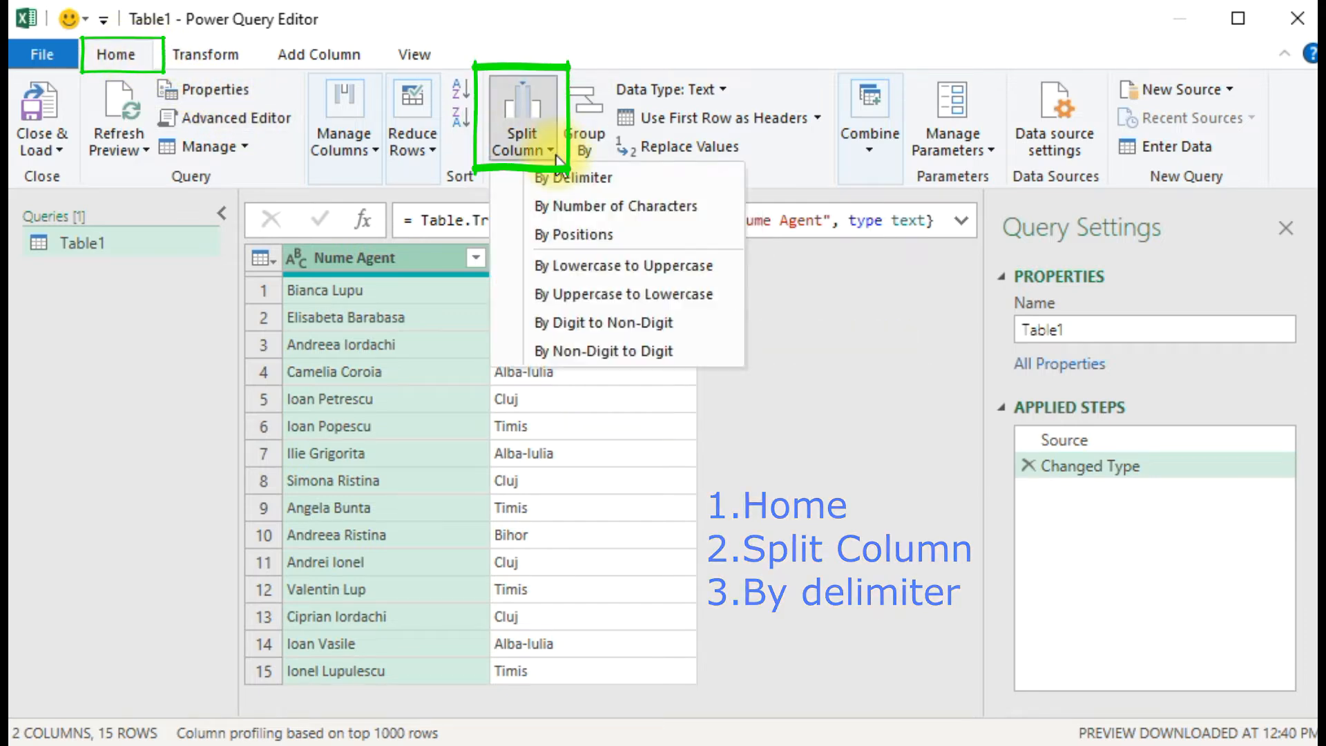
pyautogui.click(560, 179)
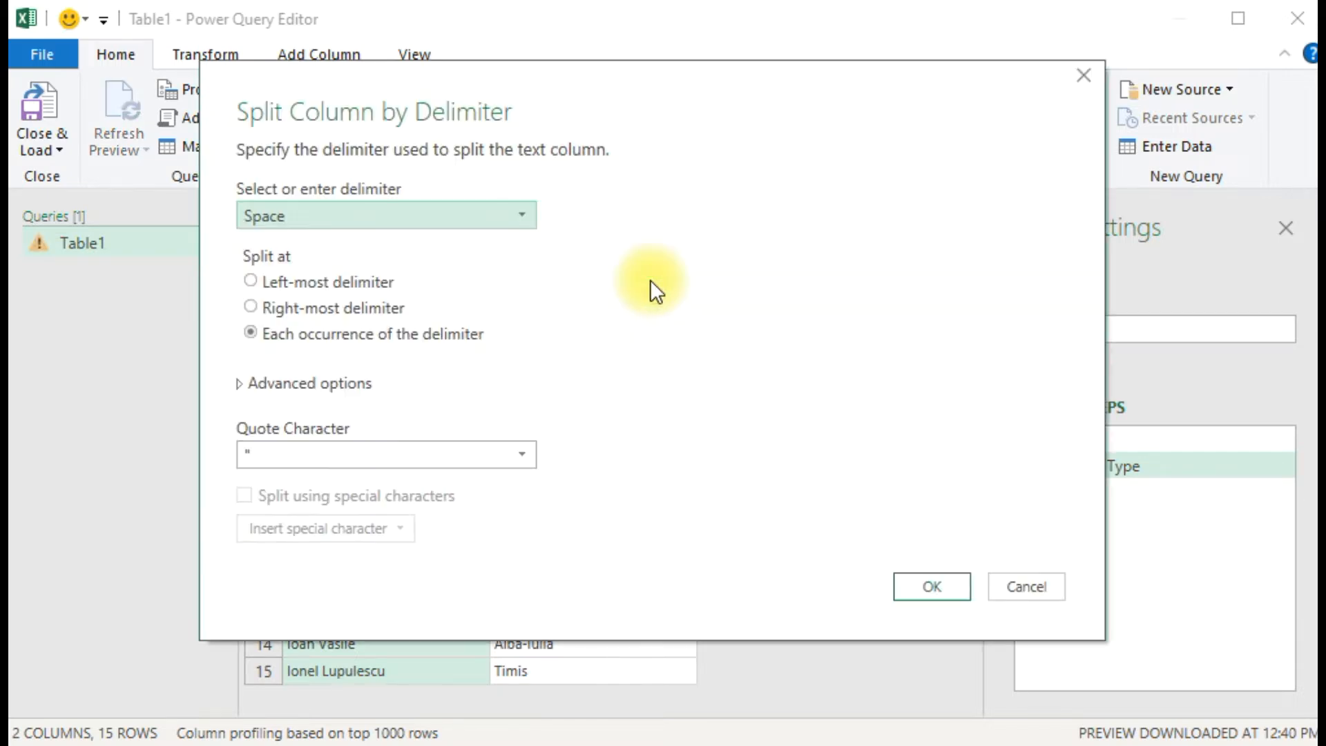
pyautogui.click(385, 221)
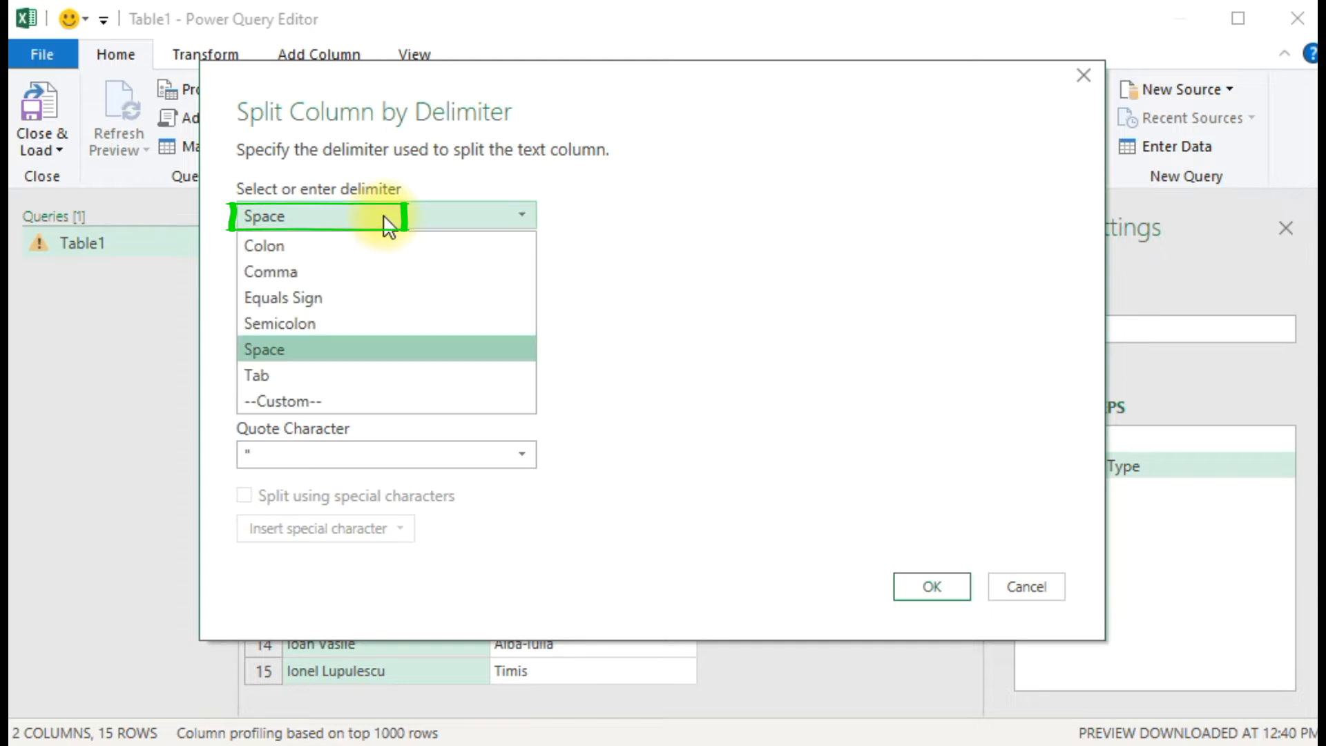
pyautogui.click(370, 351)
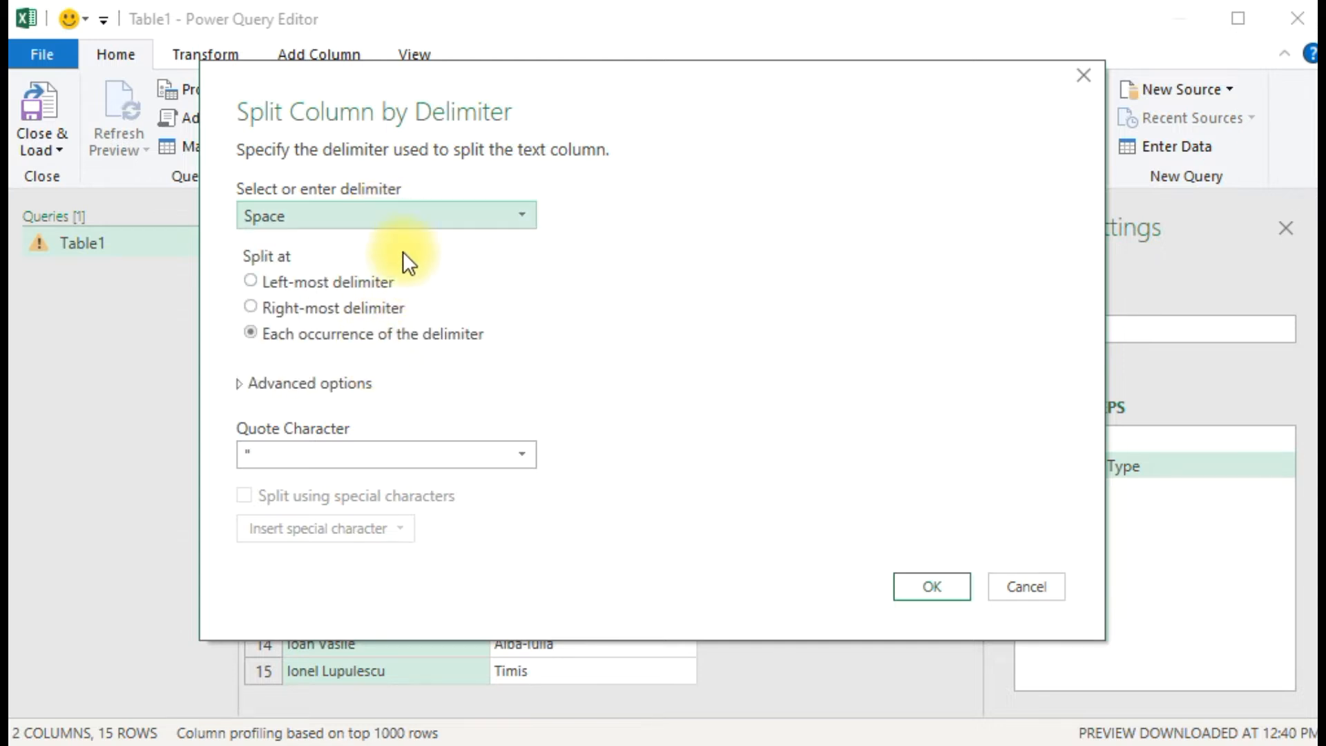
pyautogui.click(943, 590)
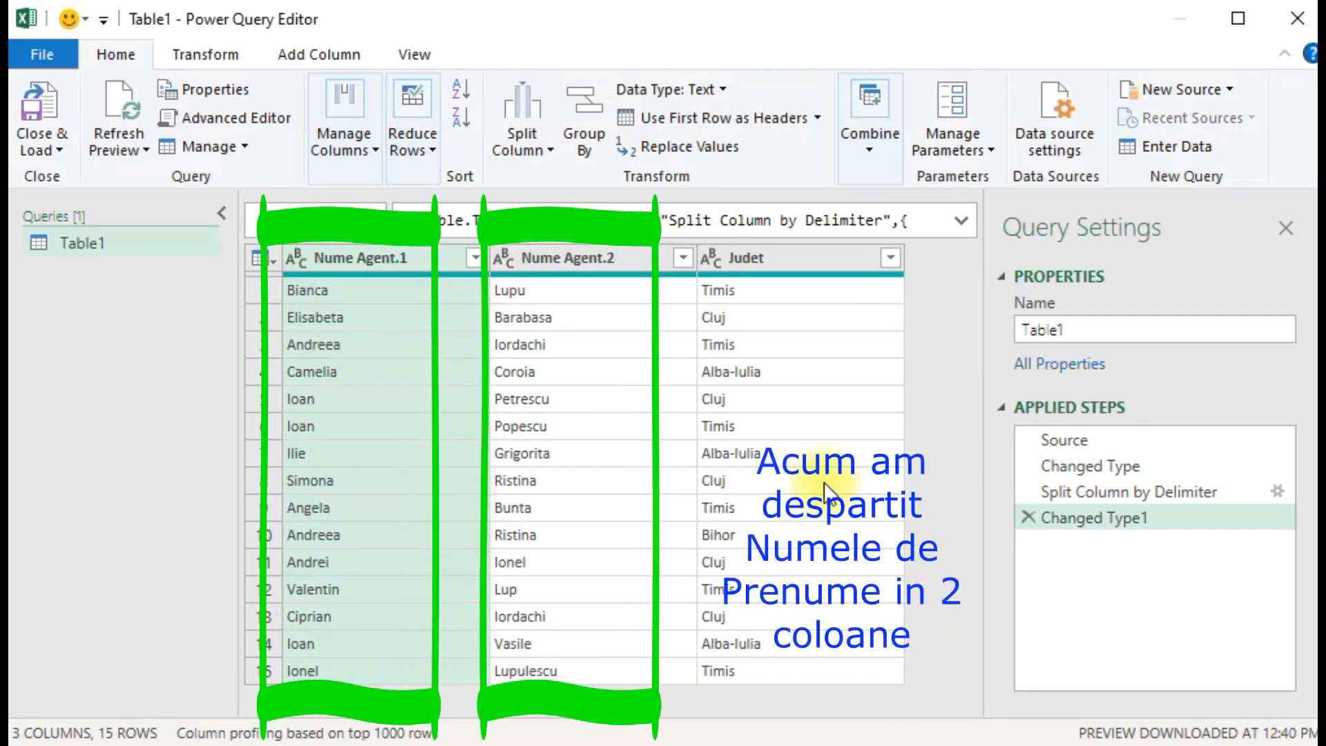
# - Merge the Nume Agent.2 and Nume Agent.1 columns, in that order, with a space as separator
pyautogui.click(605, 257)
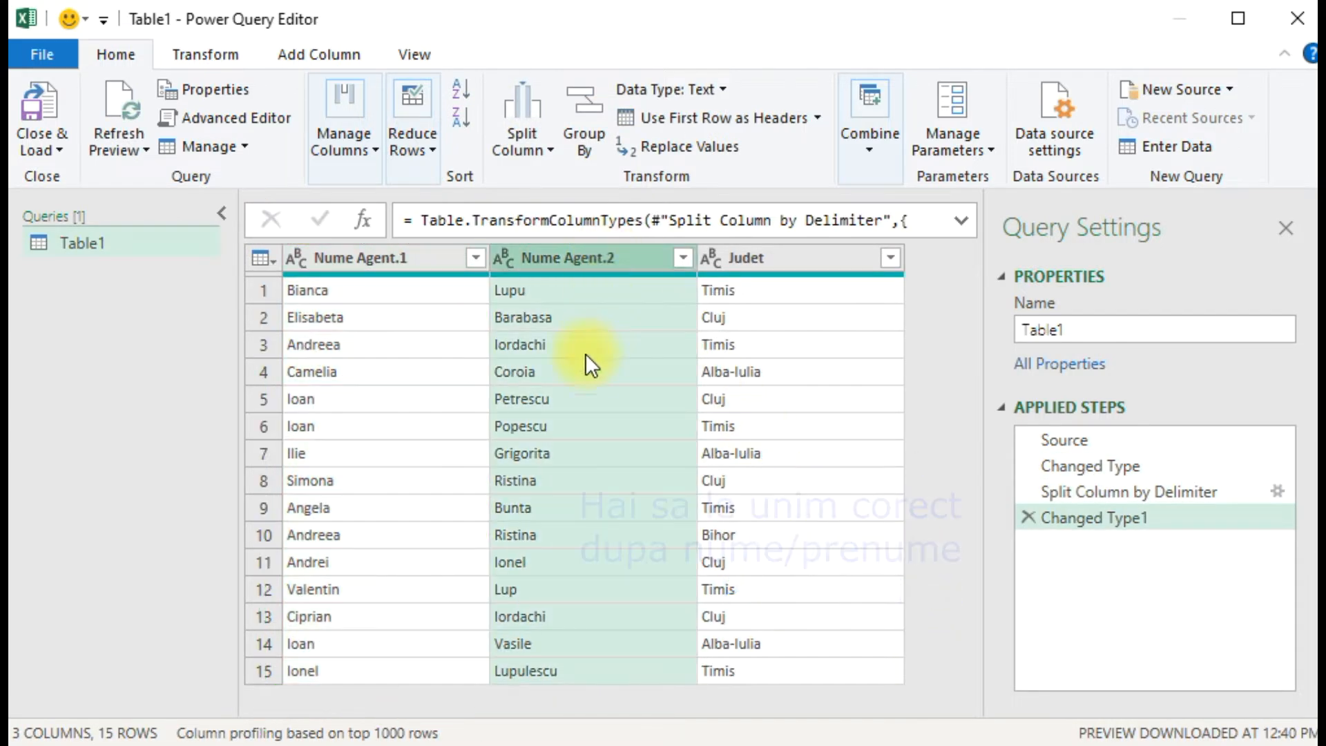
pyautogui.click(396, 262)
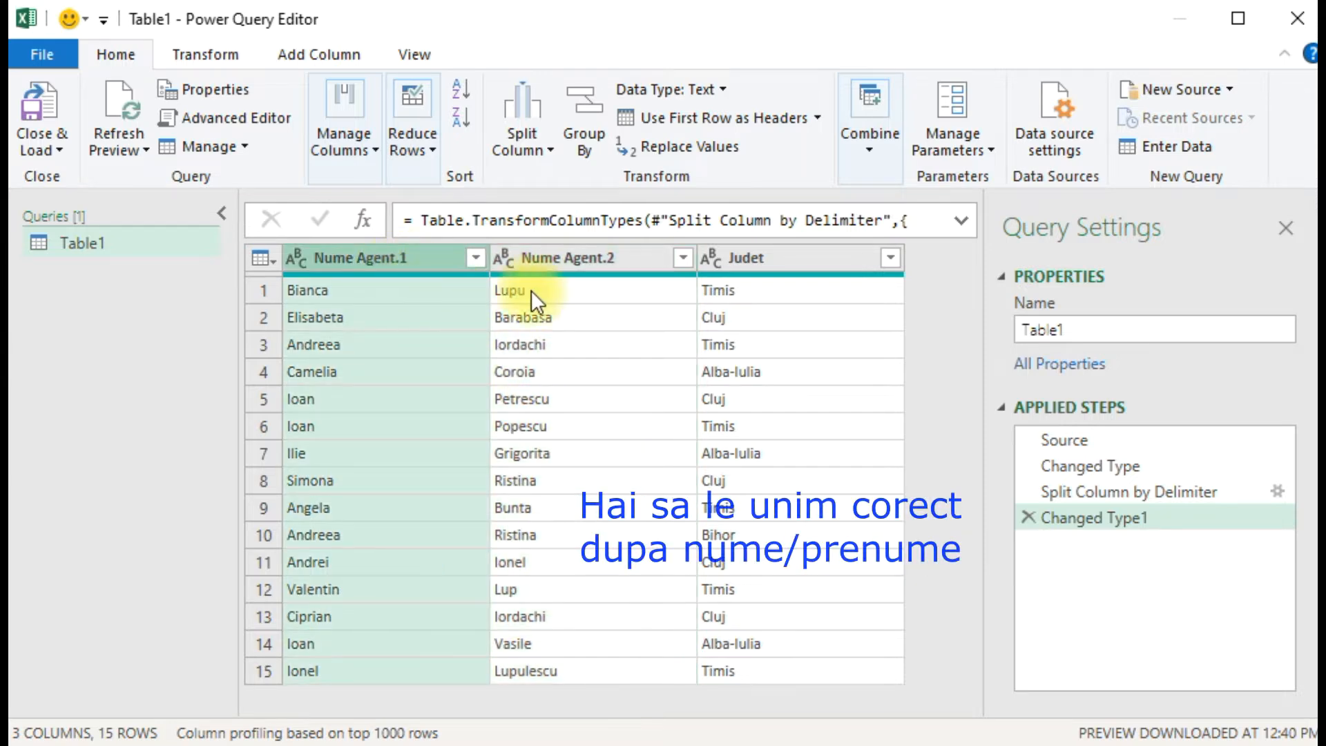
pyautogui.click(591, 255)
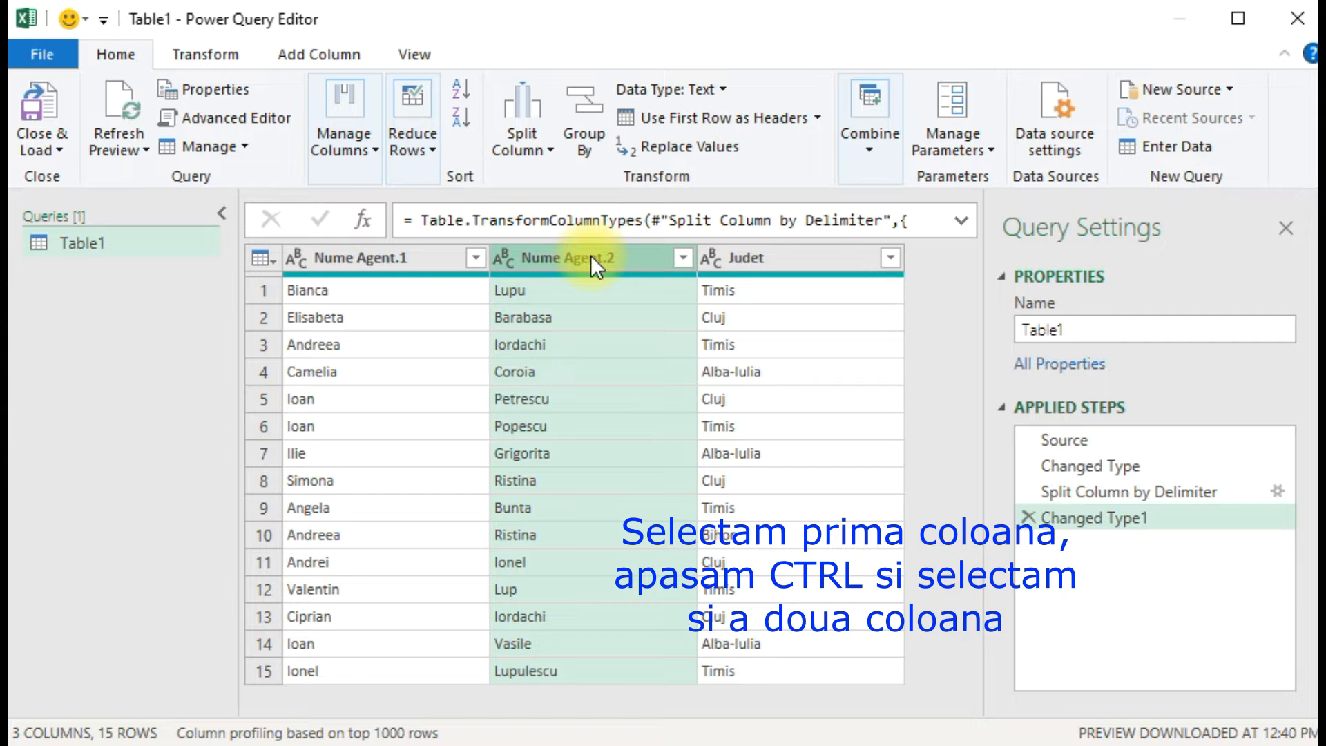
pyautogui.keyDown('ctrl'); pyautogui.click(407, 256); pyautogui.keyUp('ctrl')
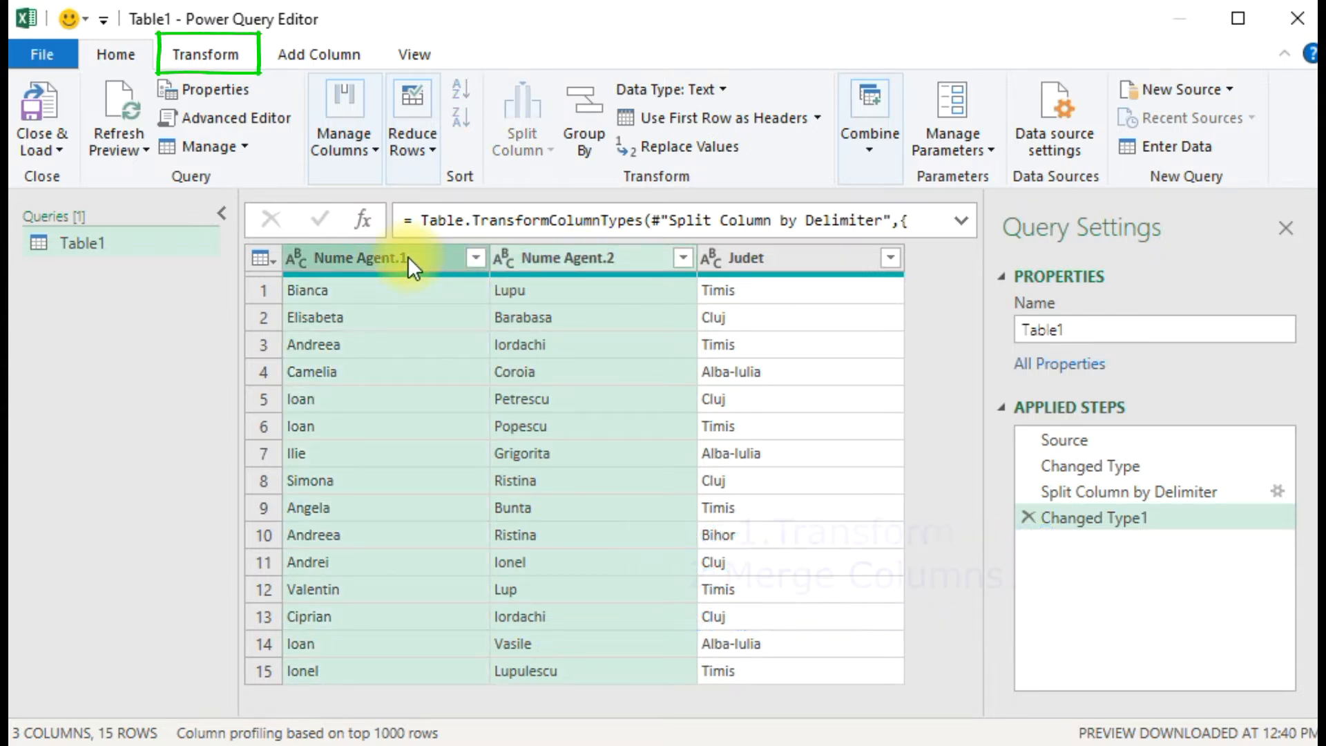
pyautogui.click(207, 54)
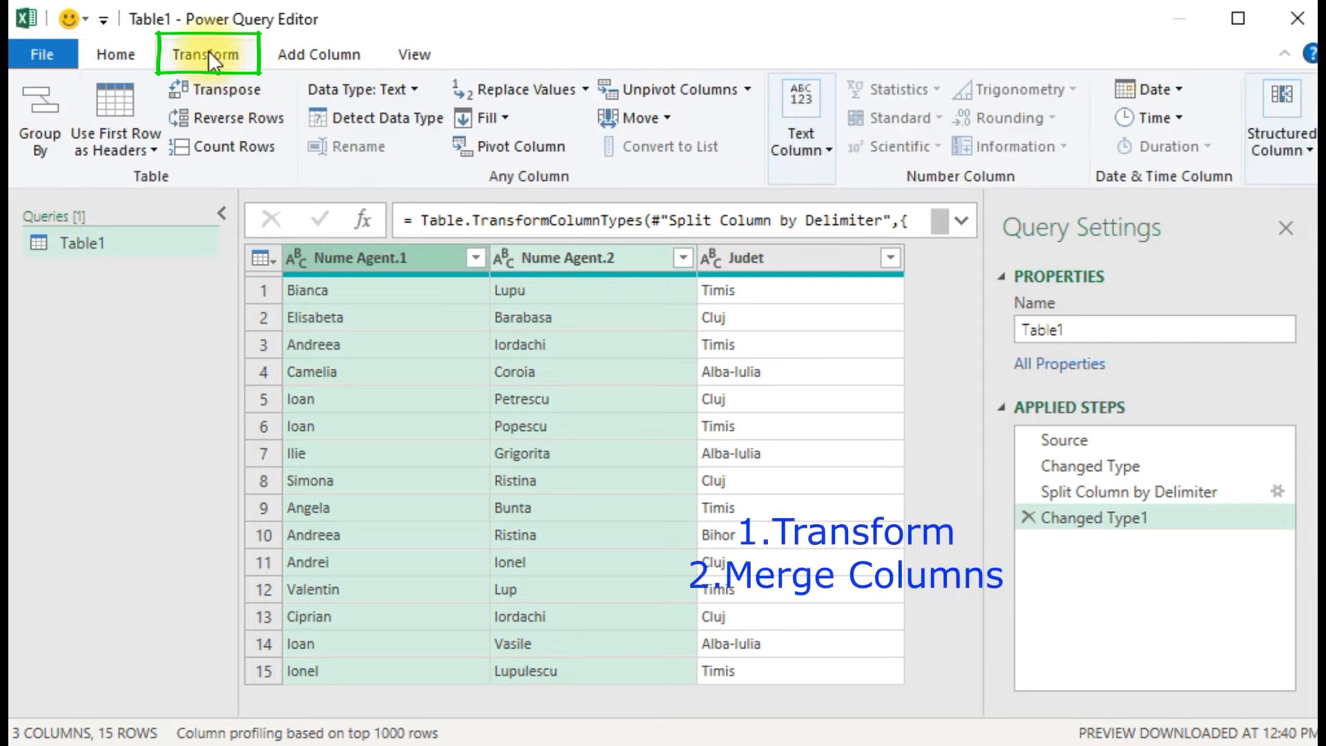
pyautogui.click(826, 152)
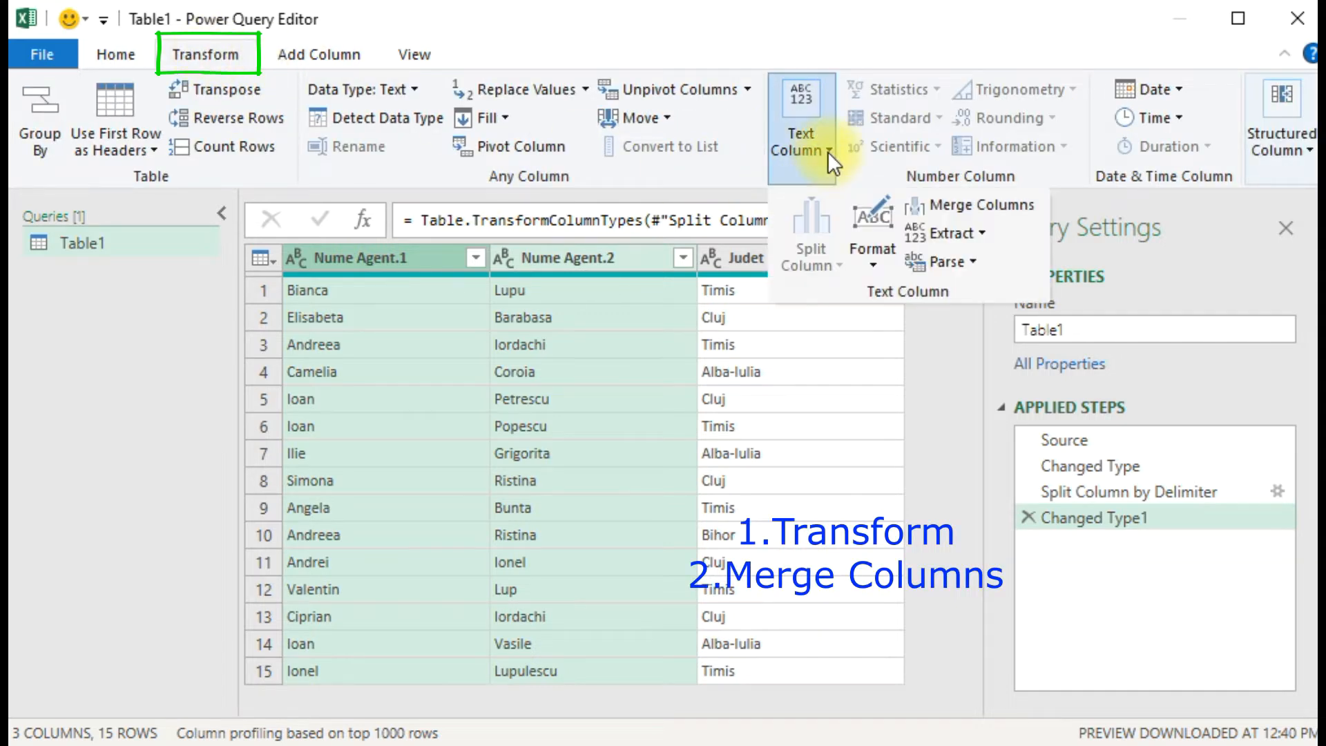
pyautogui.click(1000, 215)
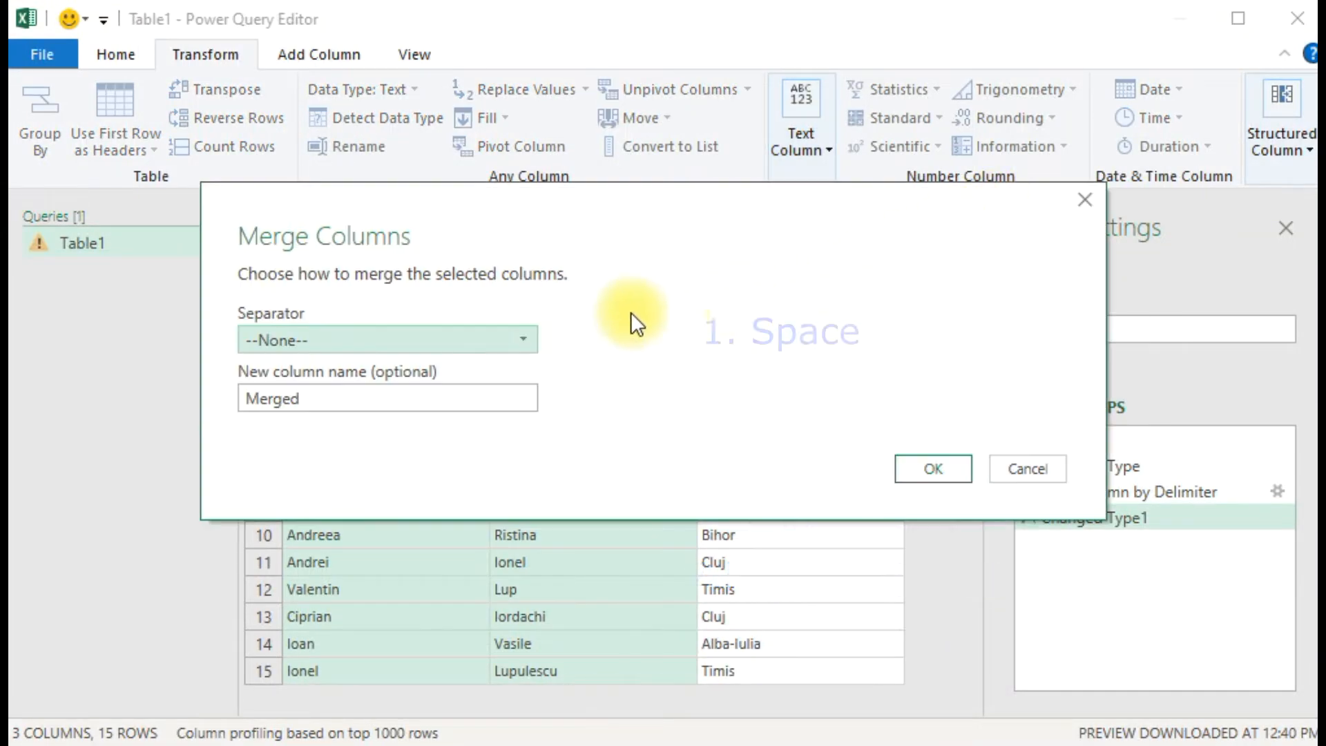
pyautogui.click(473, 339)
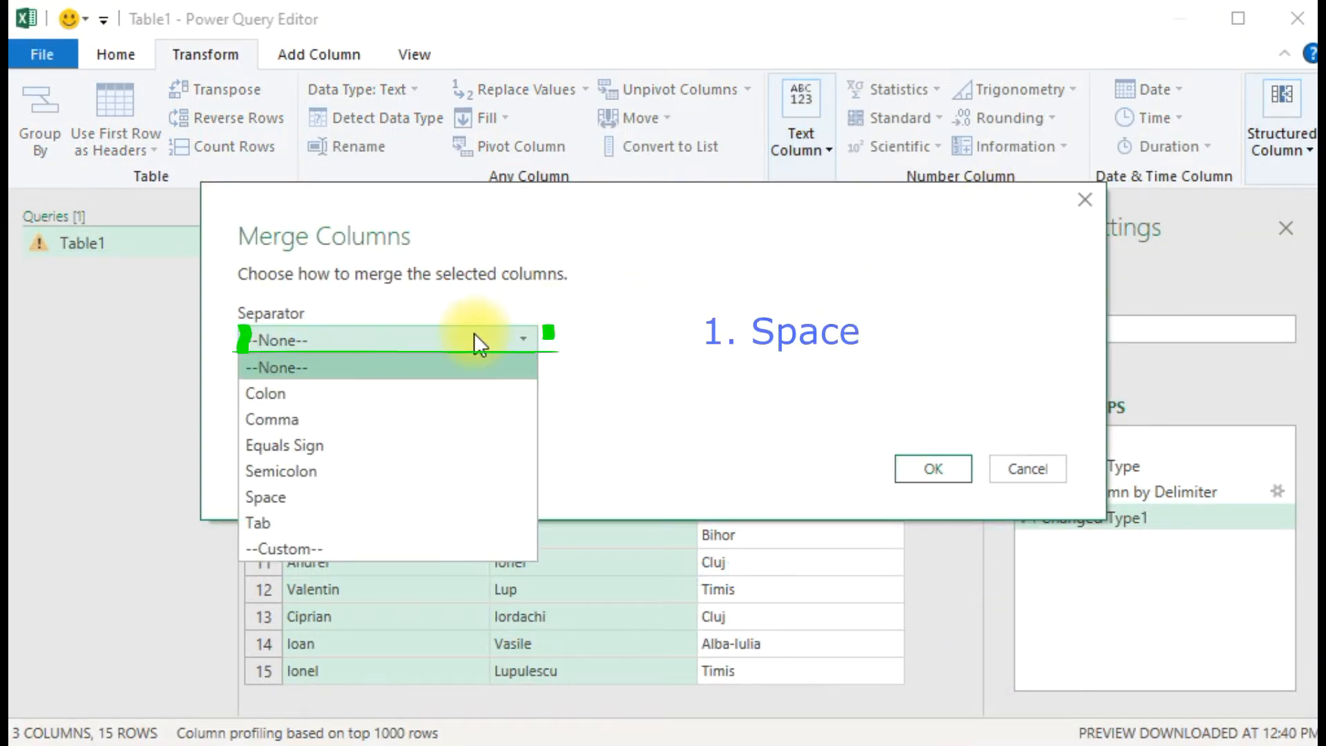
pyautogui.click(428, 495)
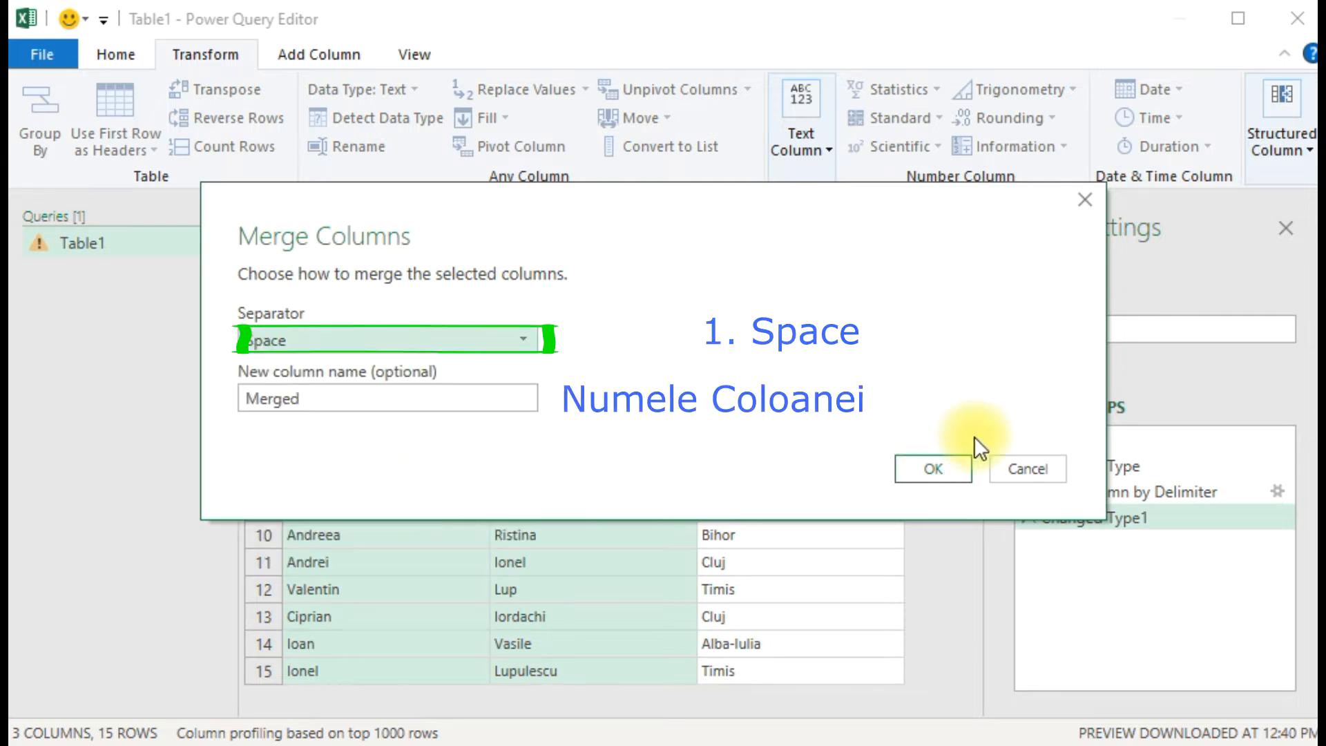
pyautogui.click(946, 468)
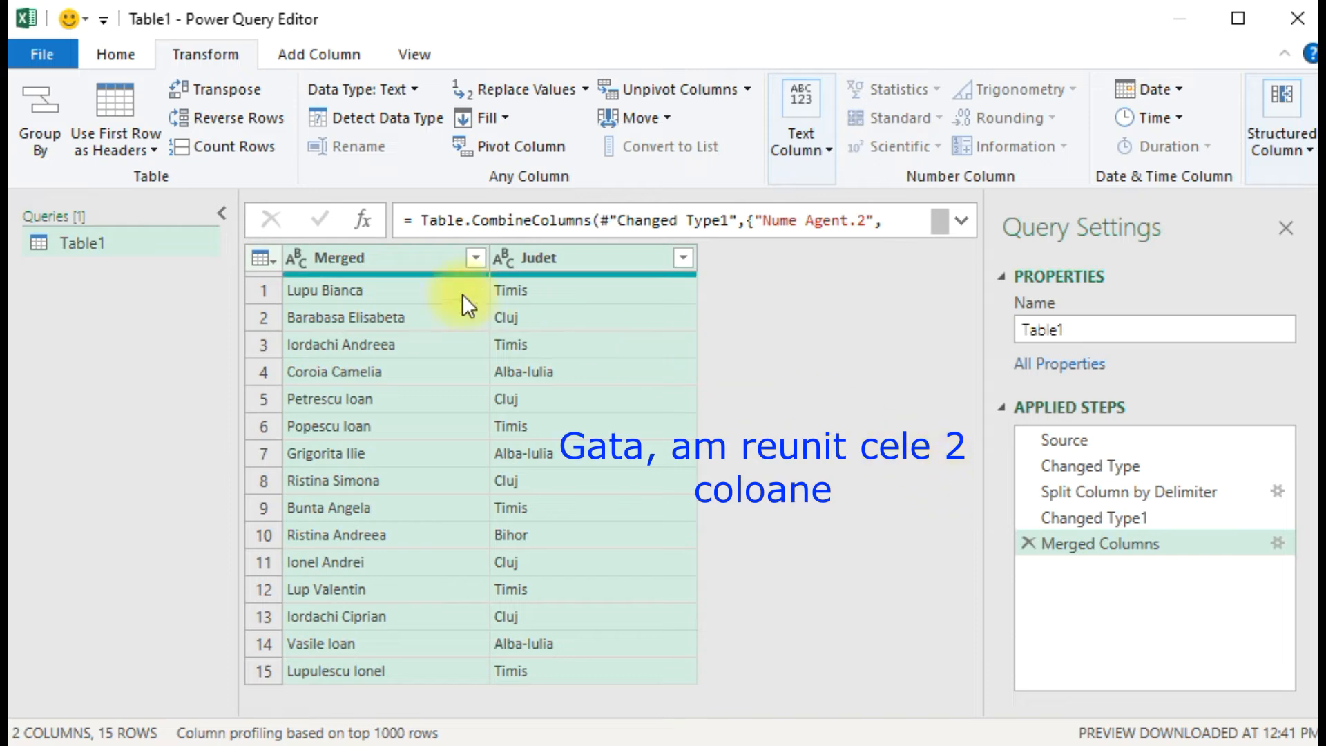
# - Rename the query as Nume Prenume
pyautogui.click(421, 293)
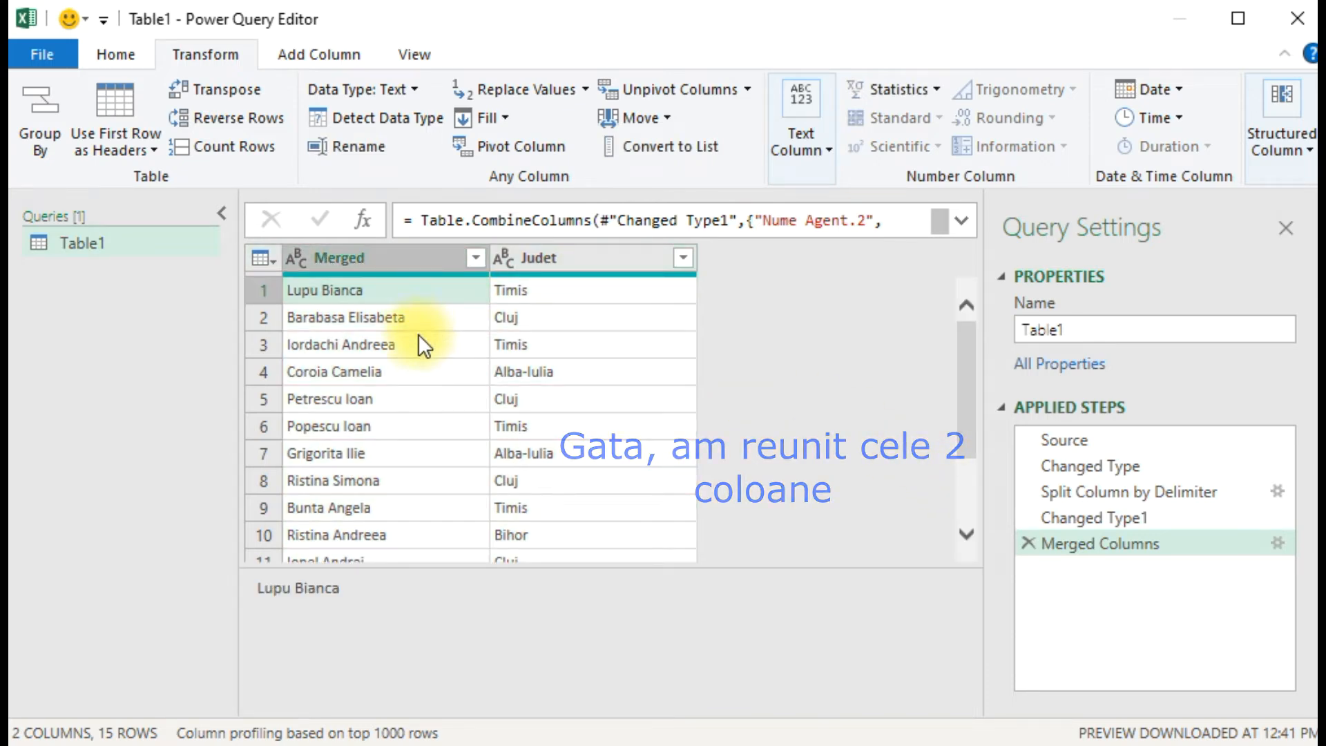
pyautogui.click(414, 370)
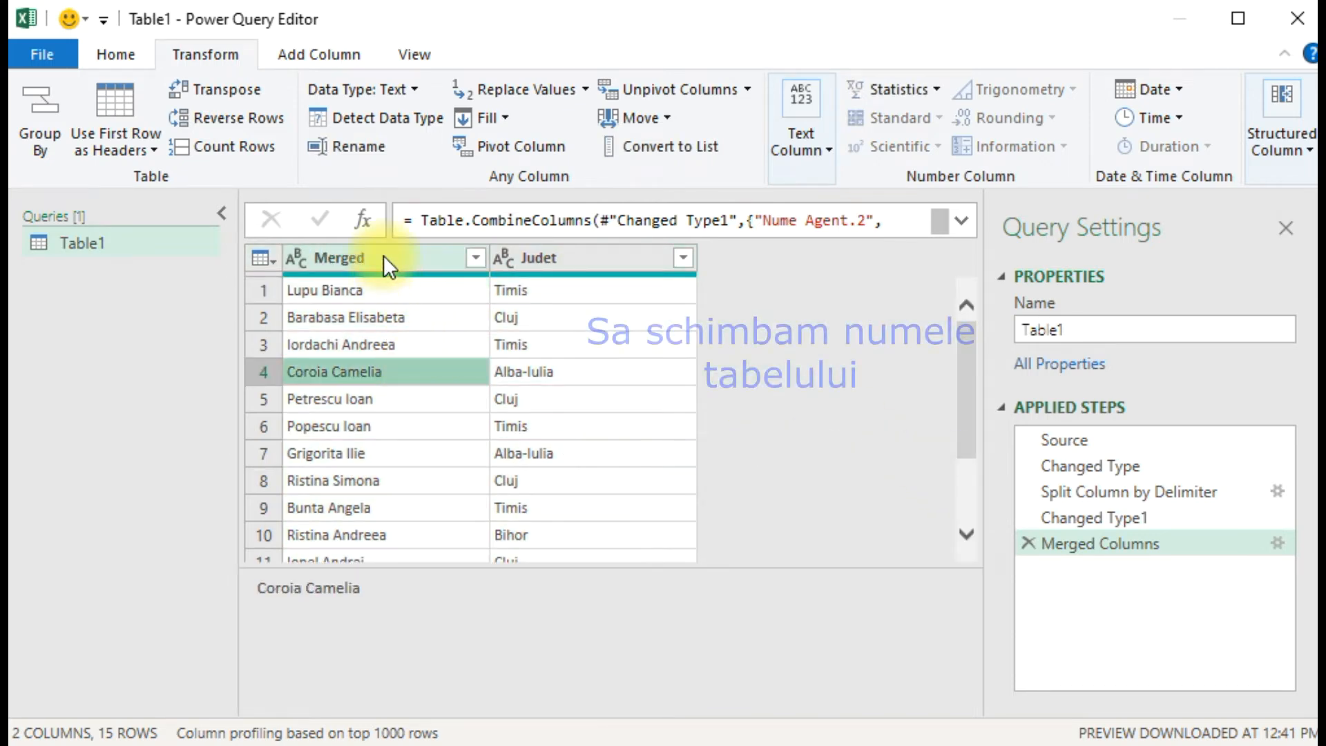
pyautogui.click(1116, 329)
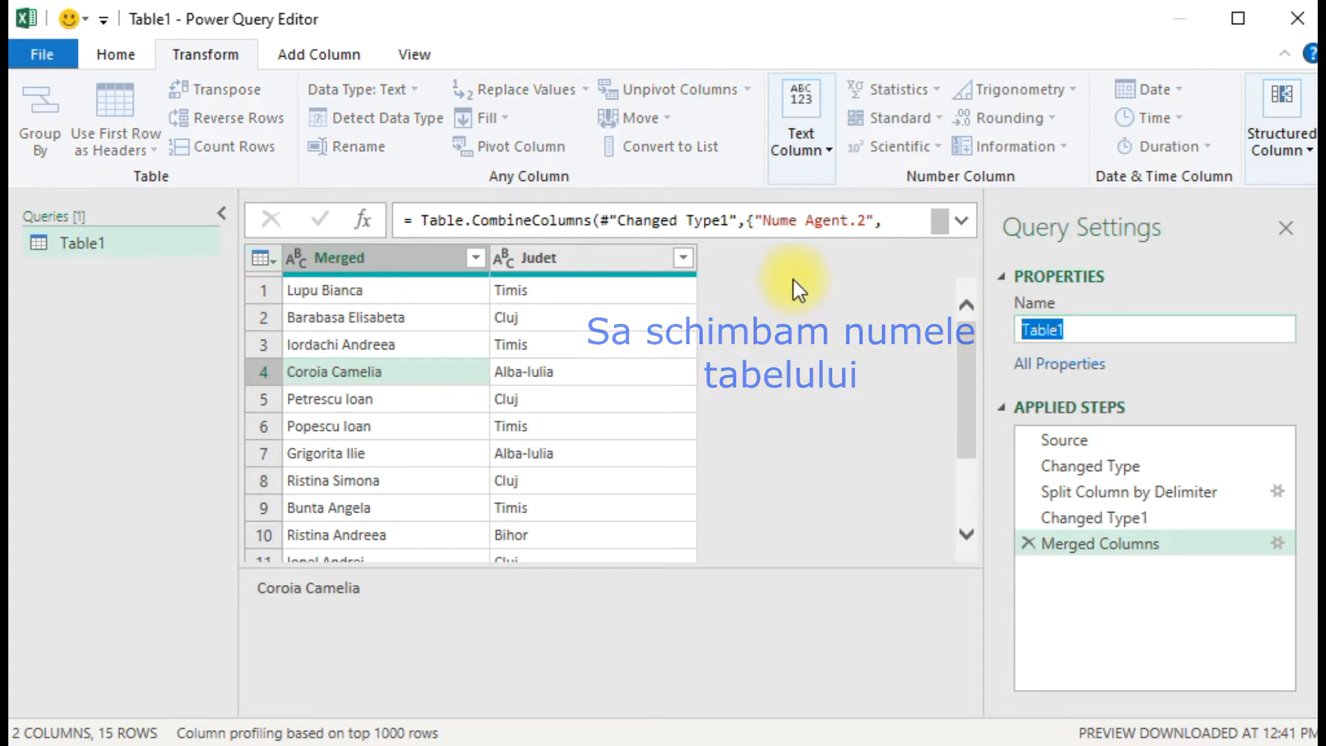
pyautogui.write('Nume')
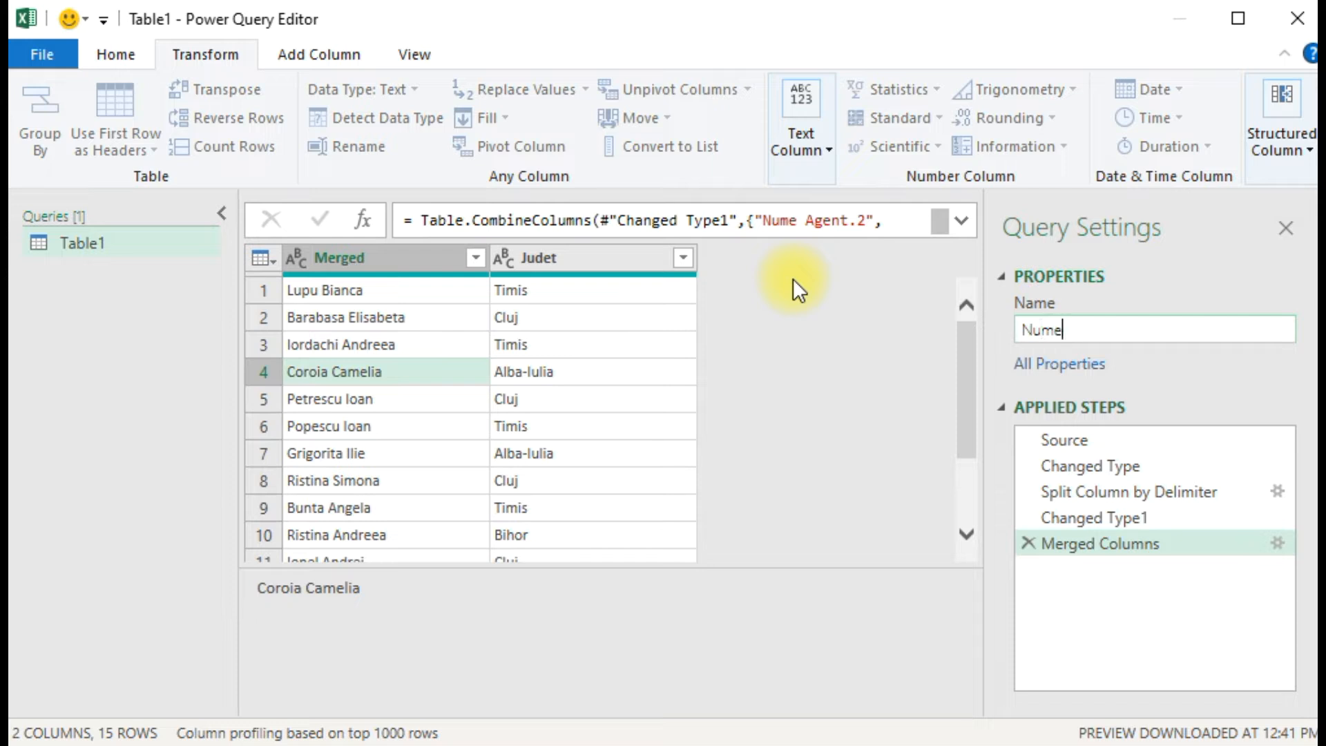
pyautogui.write(' Prenume')
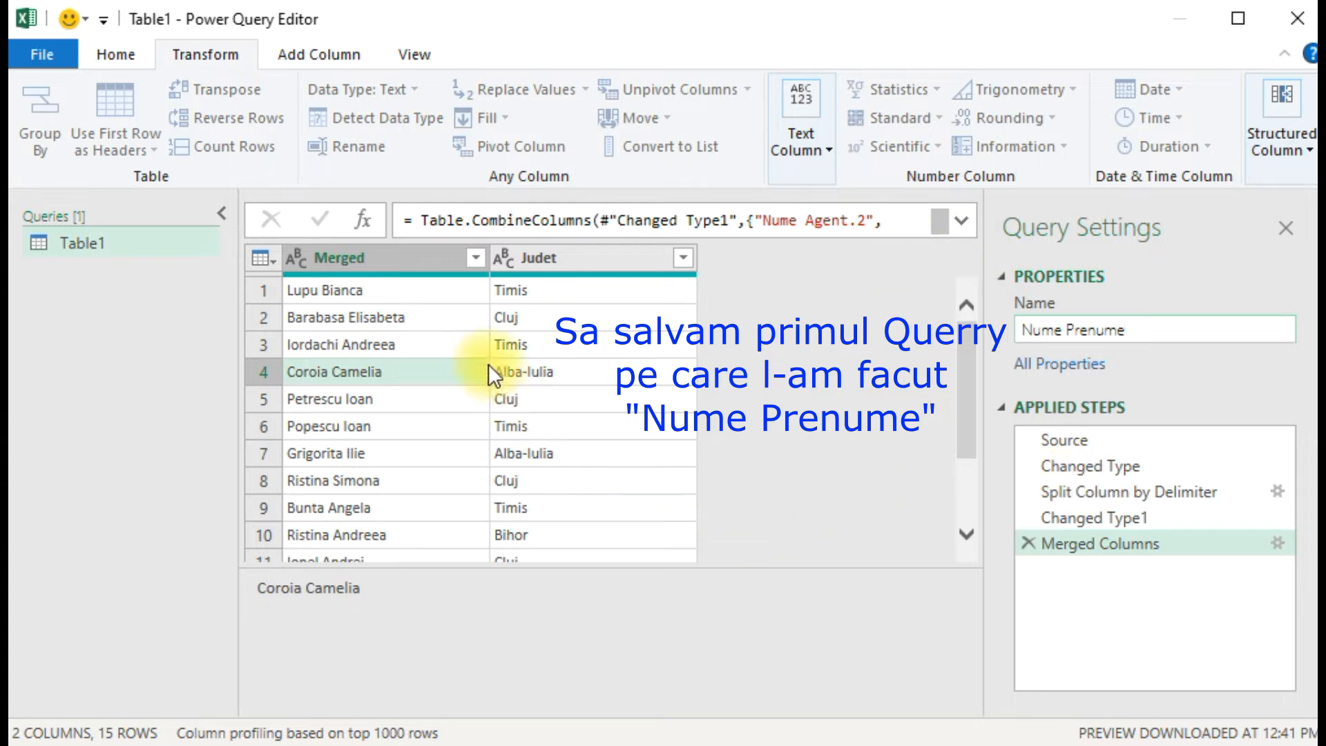
pyautogui.click(445, 338)
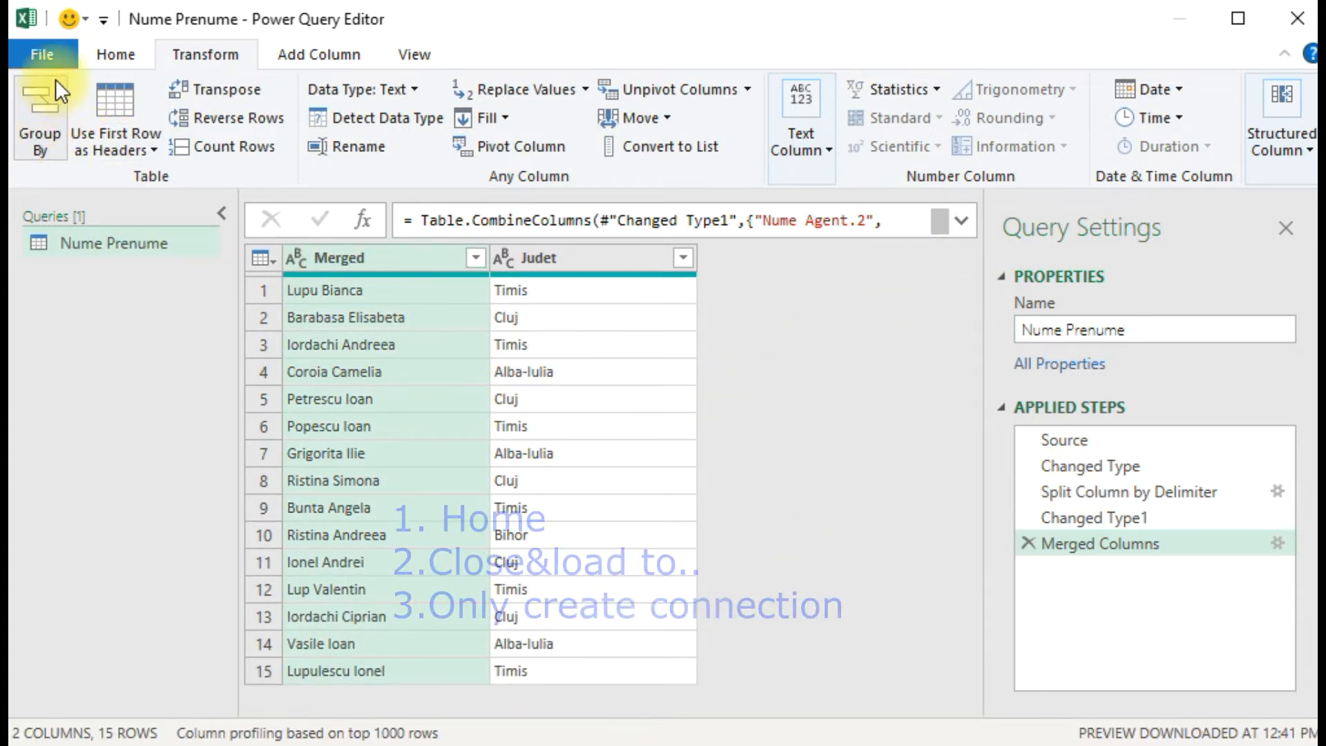
# - Close and load the Nume Prenume query to the workbook with the Only Create Connection option
pyautogui.click(106, 54)
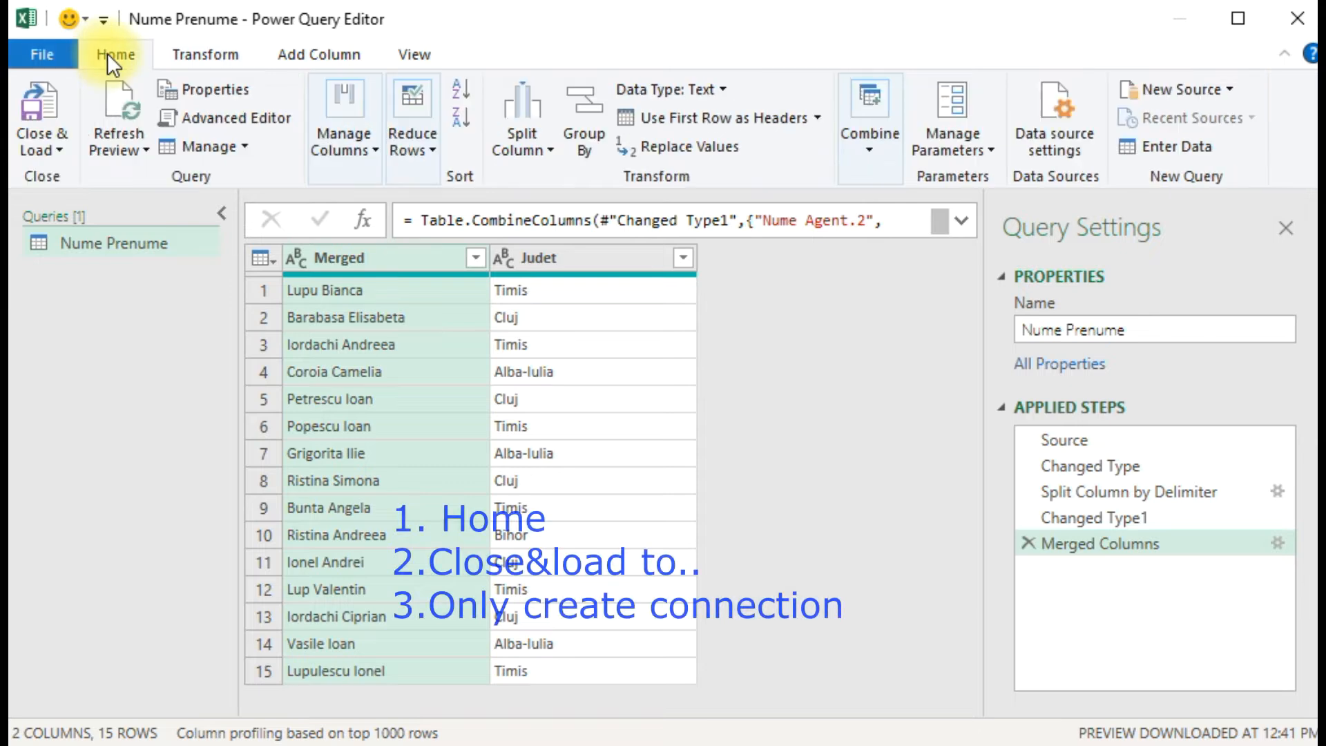
pyautogui.click(62, 151)
pyautogui.click(97, 205)
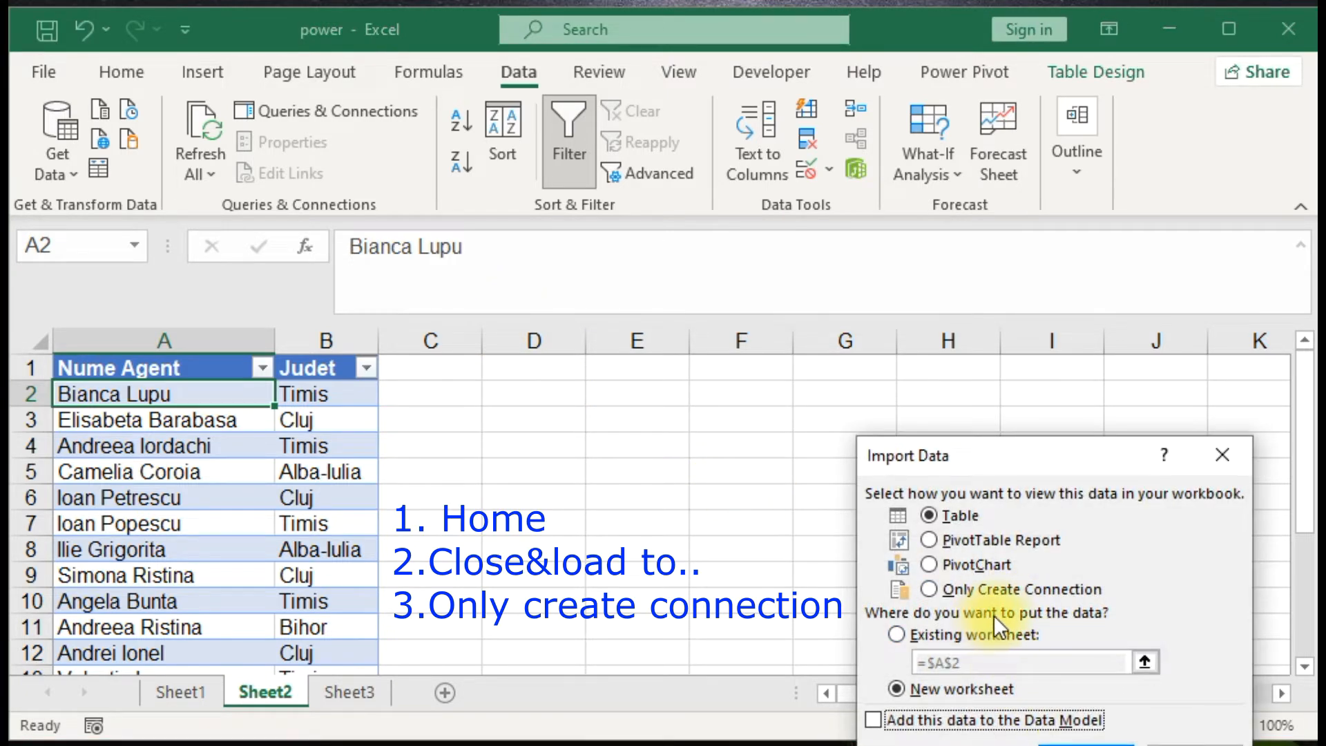
pyautogui.moveTo(1055, 461); pyautogui.dragTo(1015, 349)
pyautogui.click(963, 478)
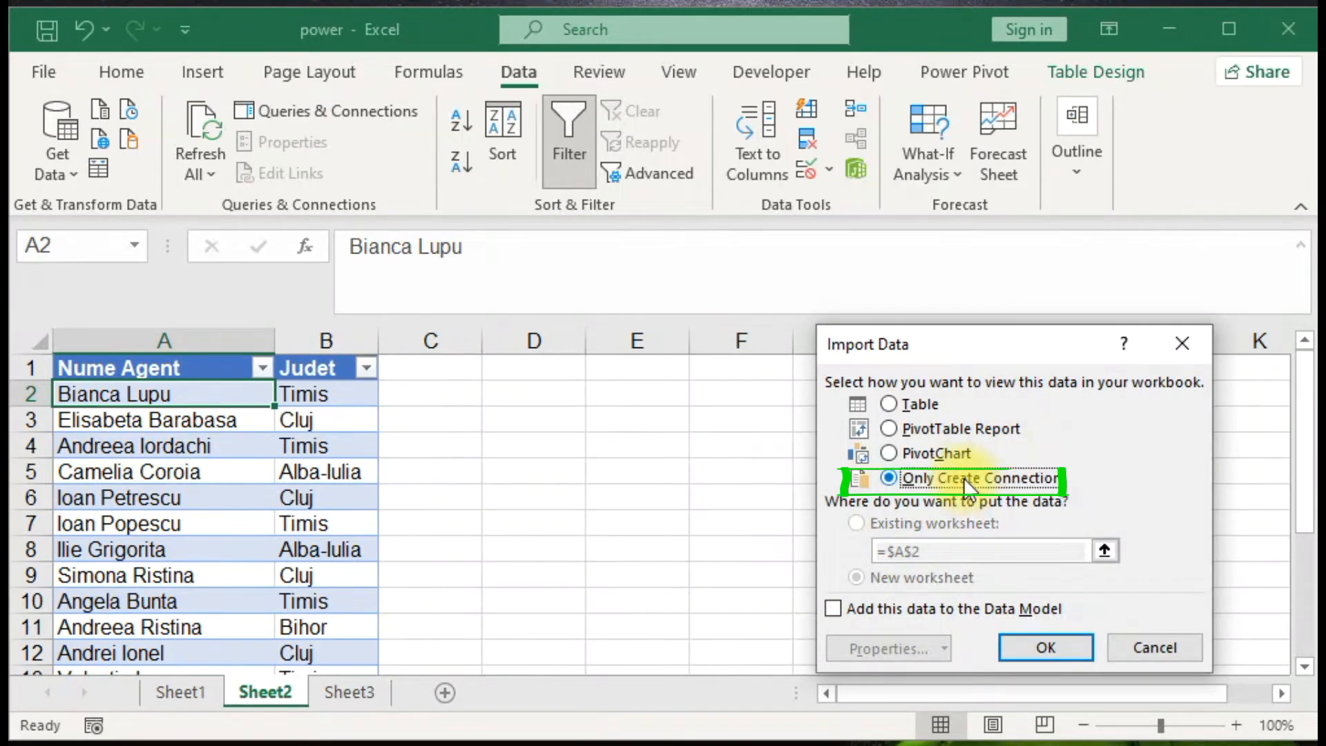
pyautogui.click(1059, 641)
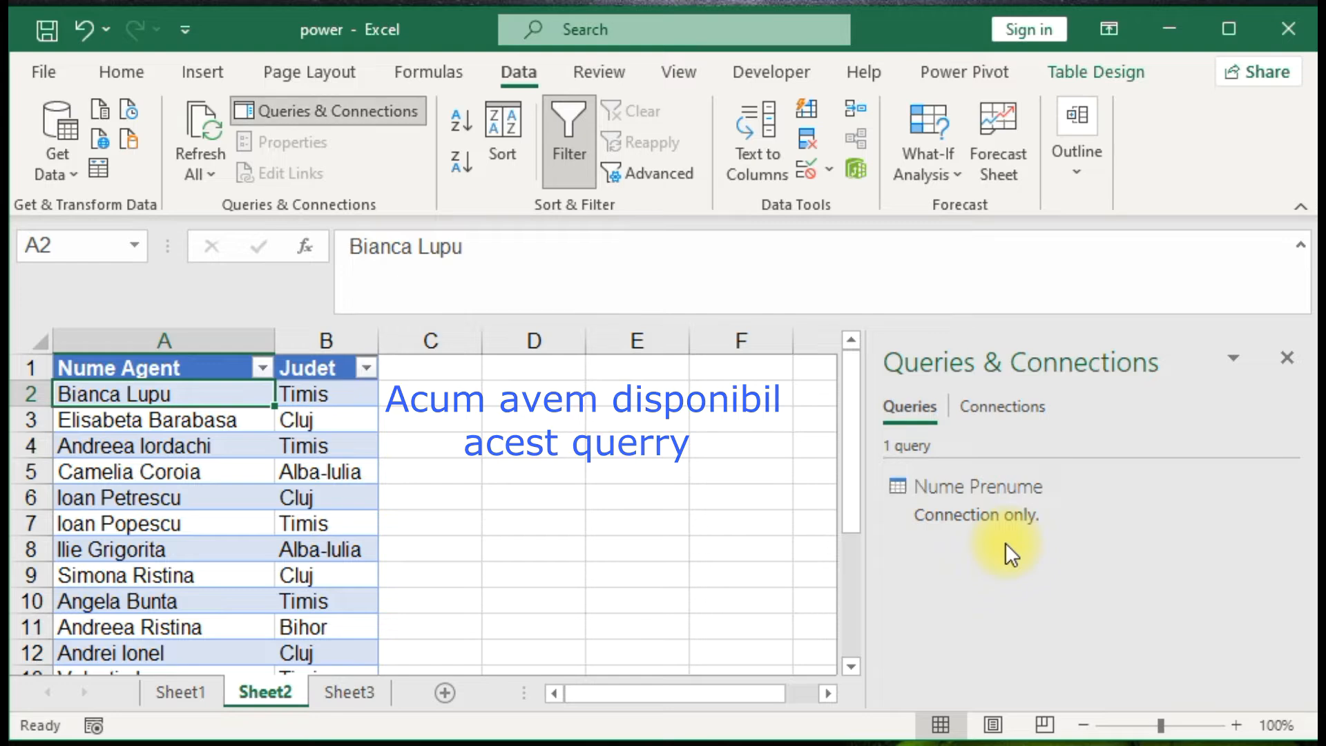
pyautogui.moveTo(984, 500)
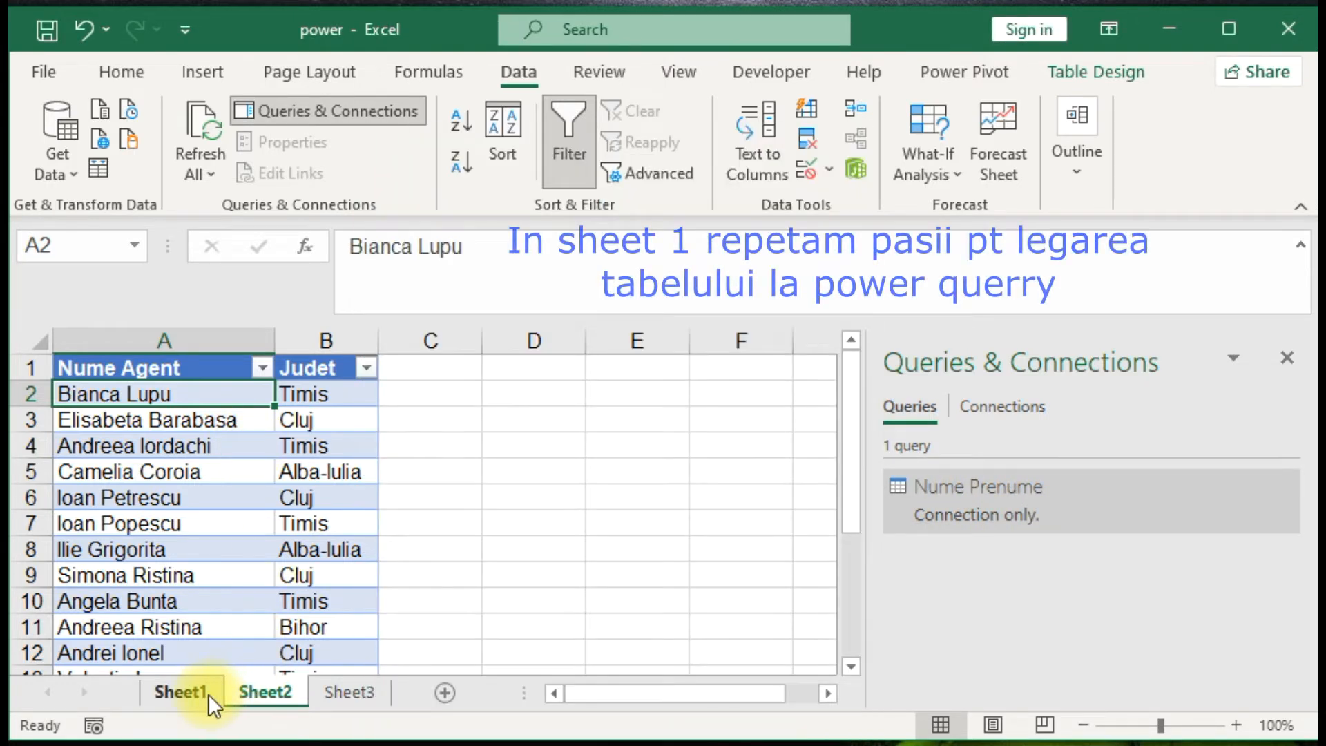
# - Load the Sheet1 range A1:G96 into Power Query as a table with headers
pyautogui.click(181, 692)
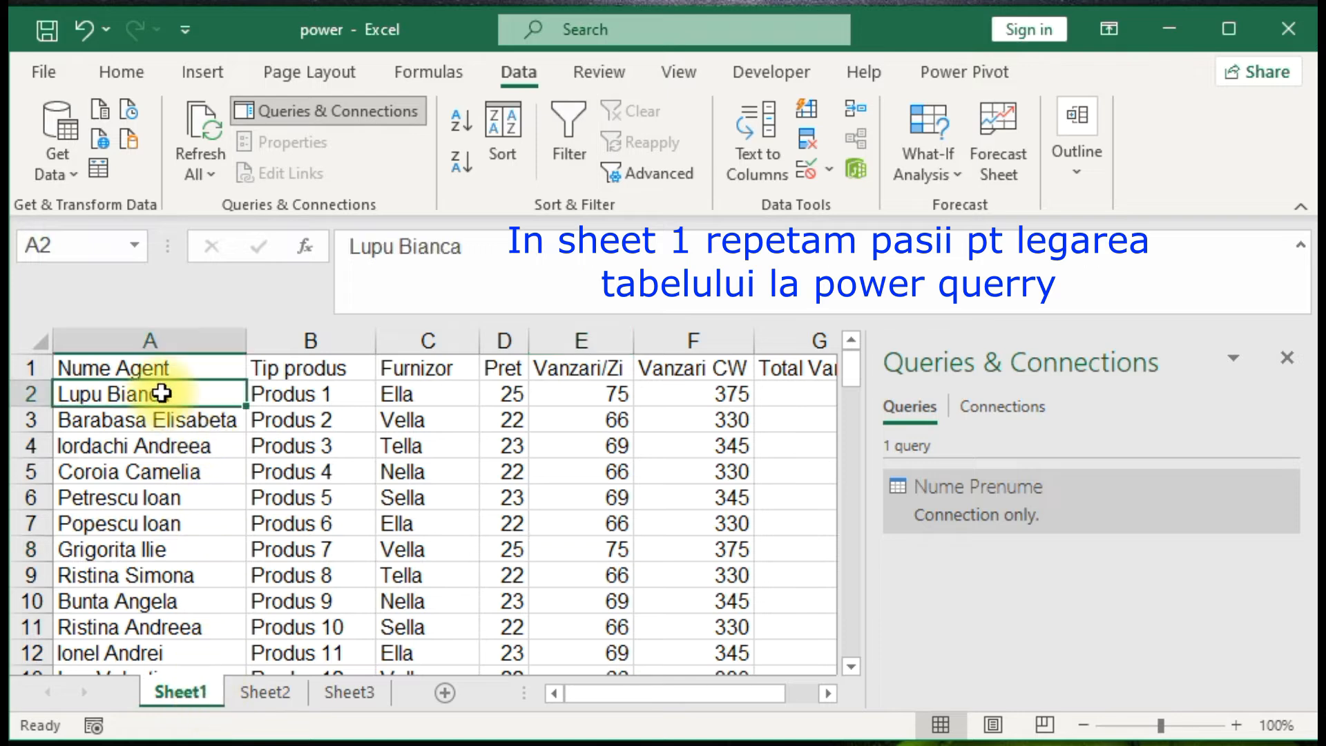
pyautogui.click(109, 367)
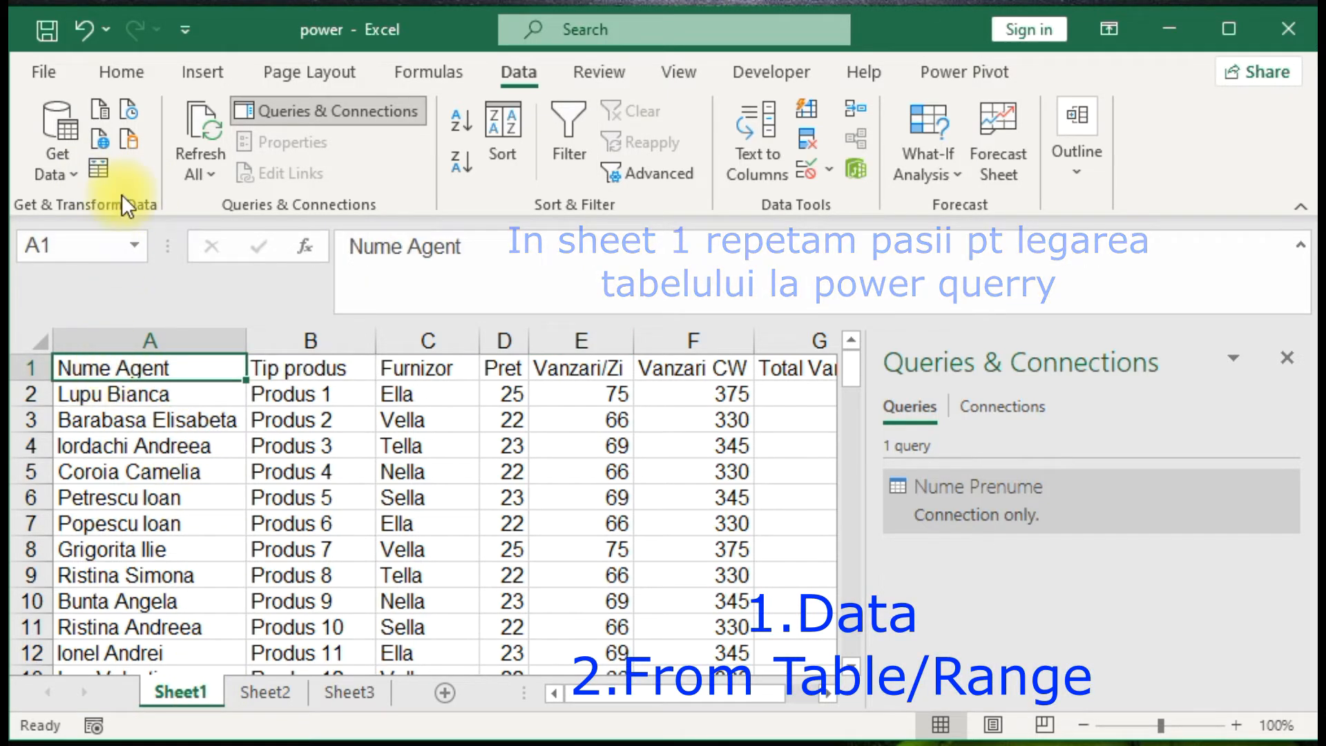
pyautogui.click(96, 167)
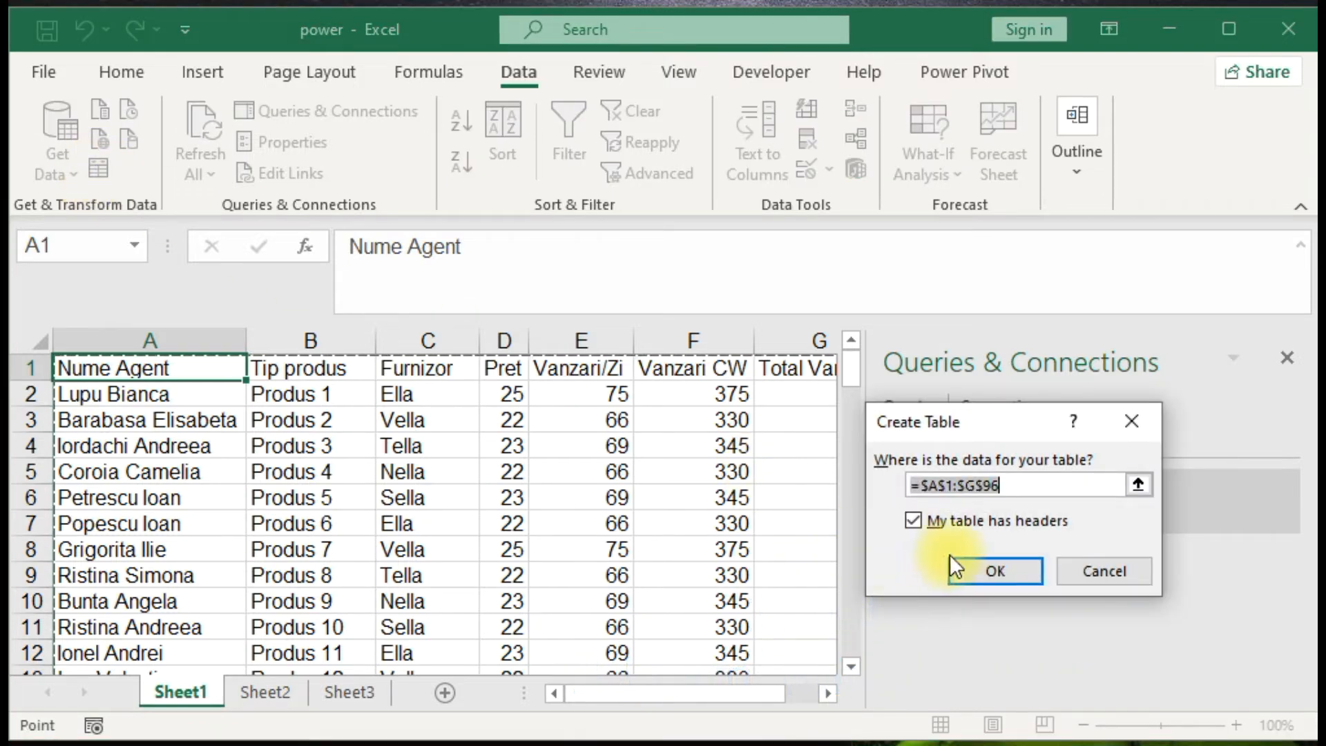
pyautogui.click(1000, 570)
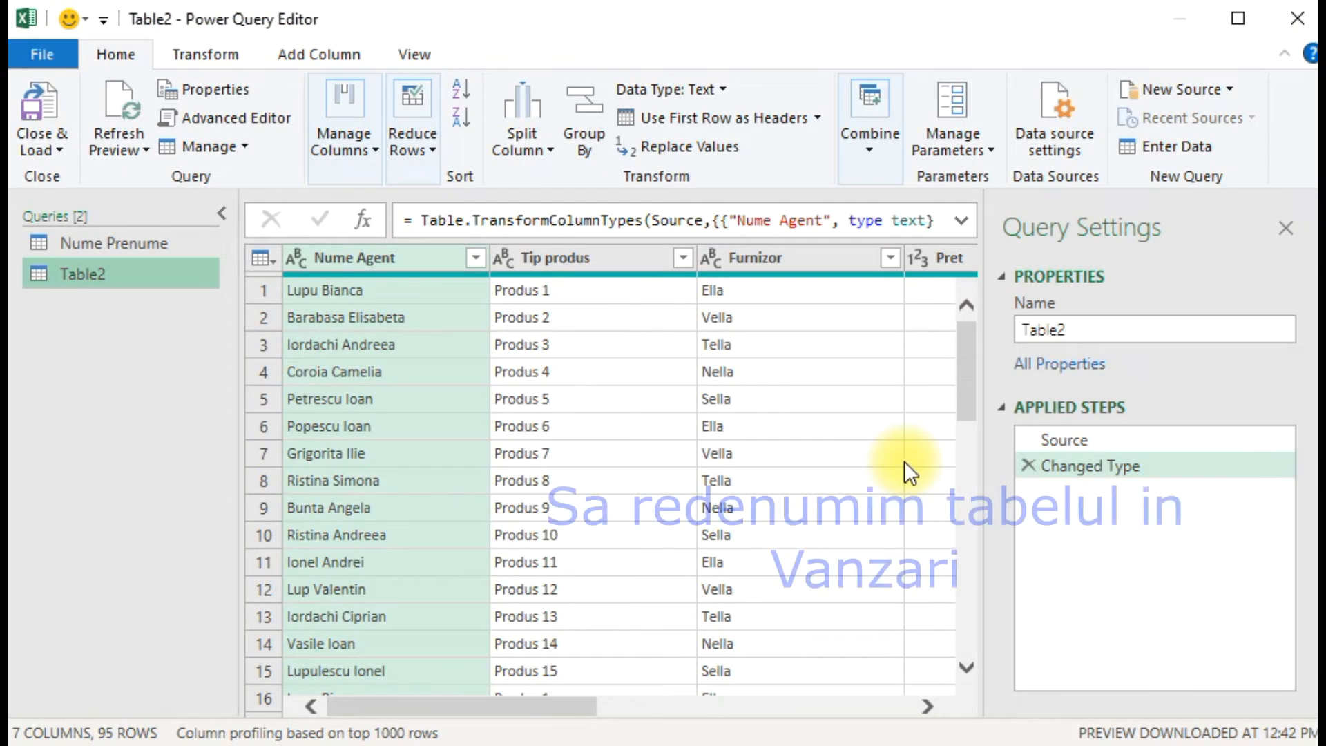
# - Rename the query loaded from Sheet1 as Vanzari
pyautogui.click(1112, 327)
pyautogui.hotkey('ctrl', 'a')
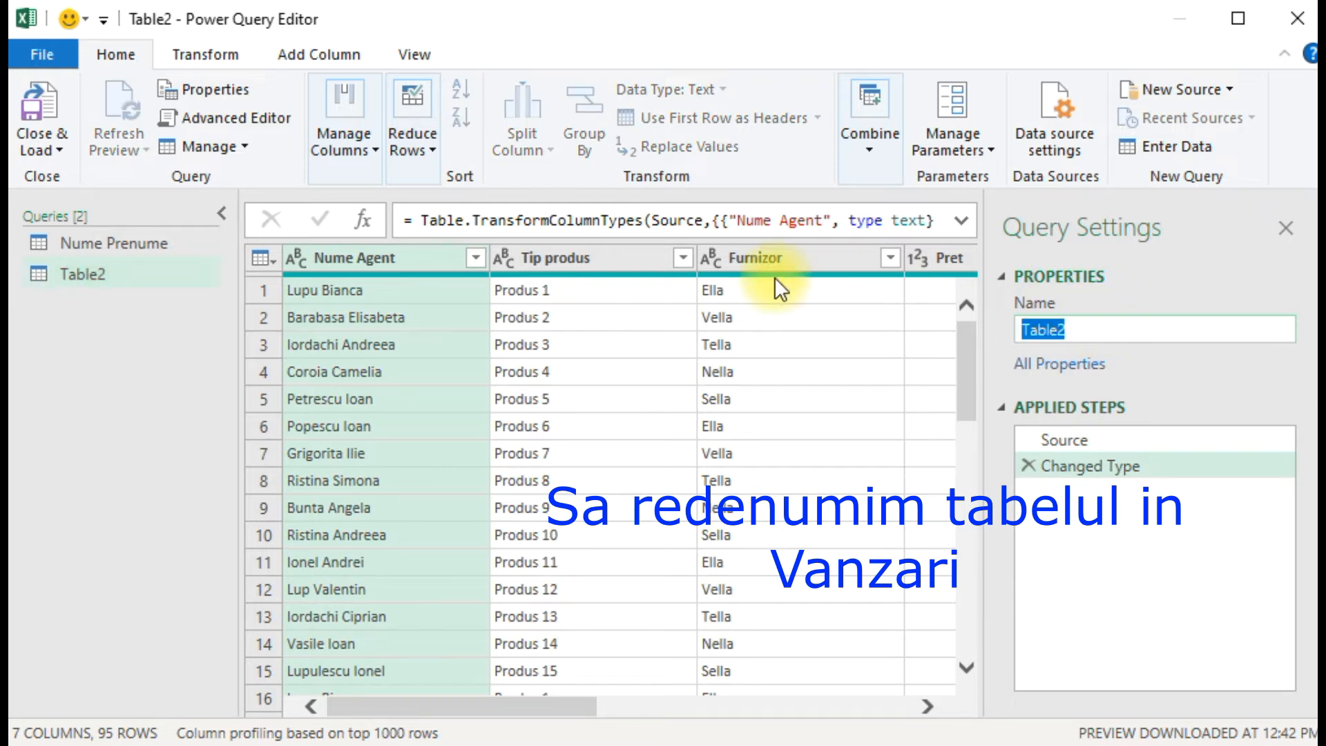
pyautogui.write('Vanzari')
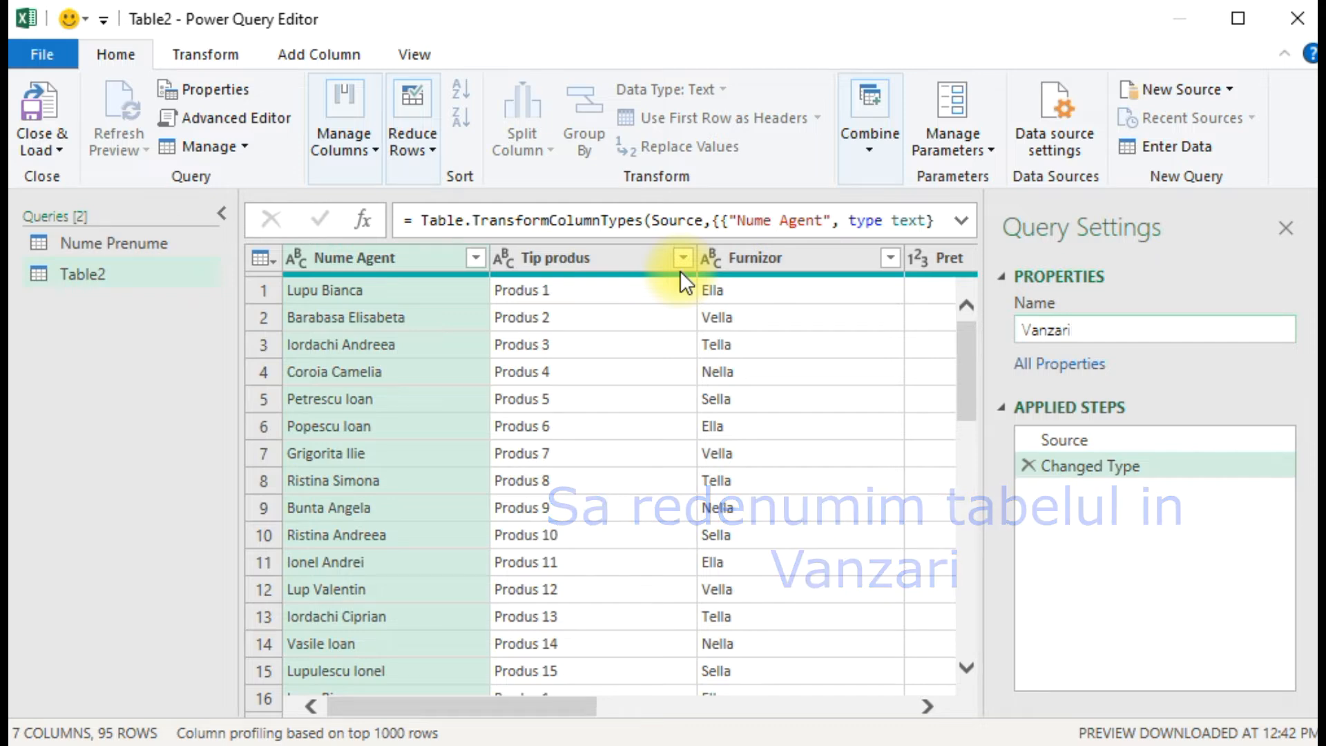
pyautogui.press('Return')
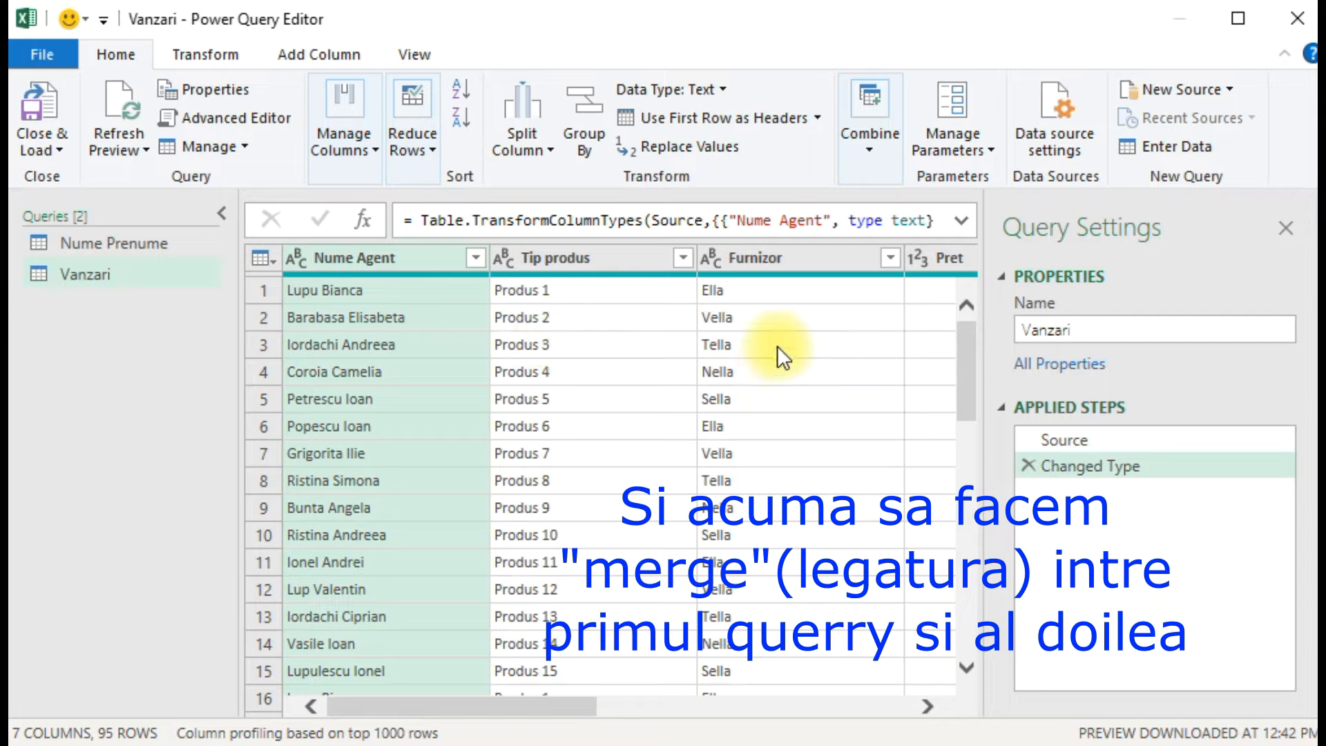
# - Merge Nume Prenume with Vanzari as a new query, matching the Merged column to Nume Agent with a Left Outer join
pyautogui.click(138, 239)
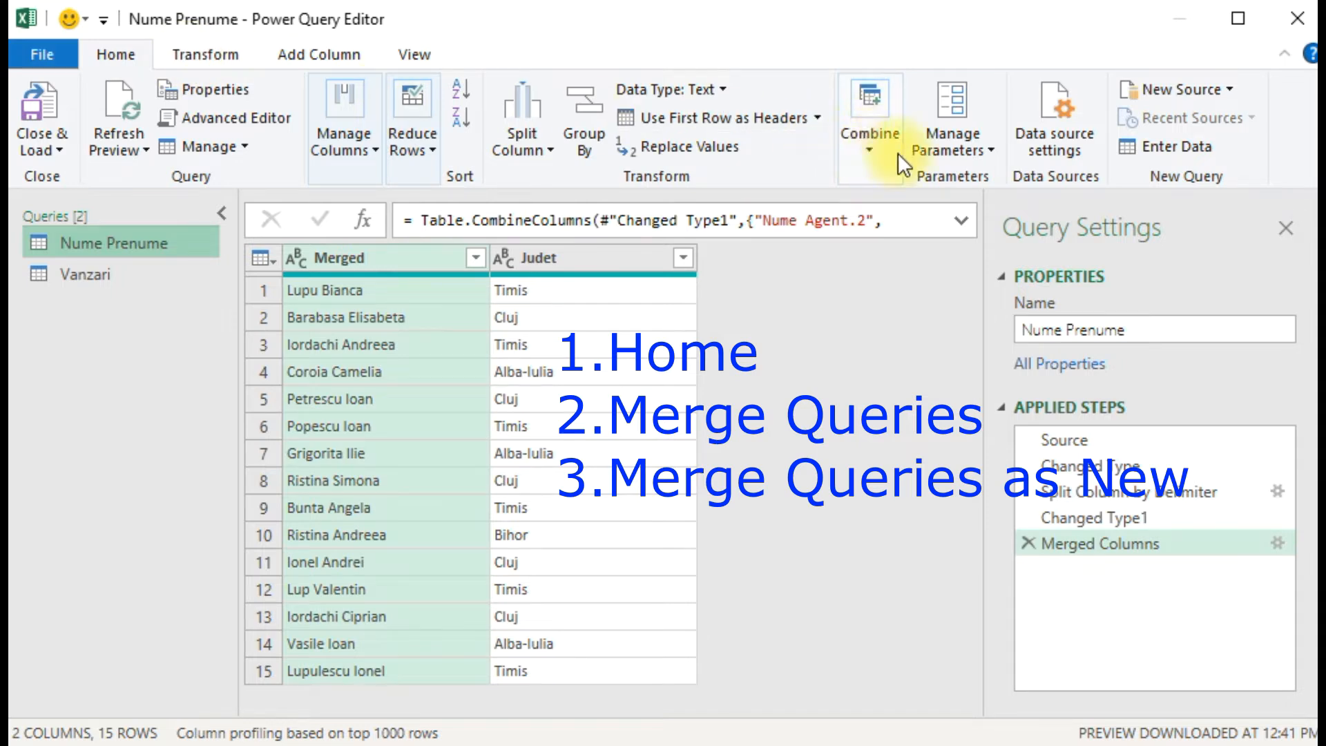
pyautogui.click(869, 152)
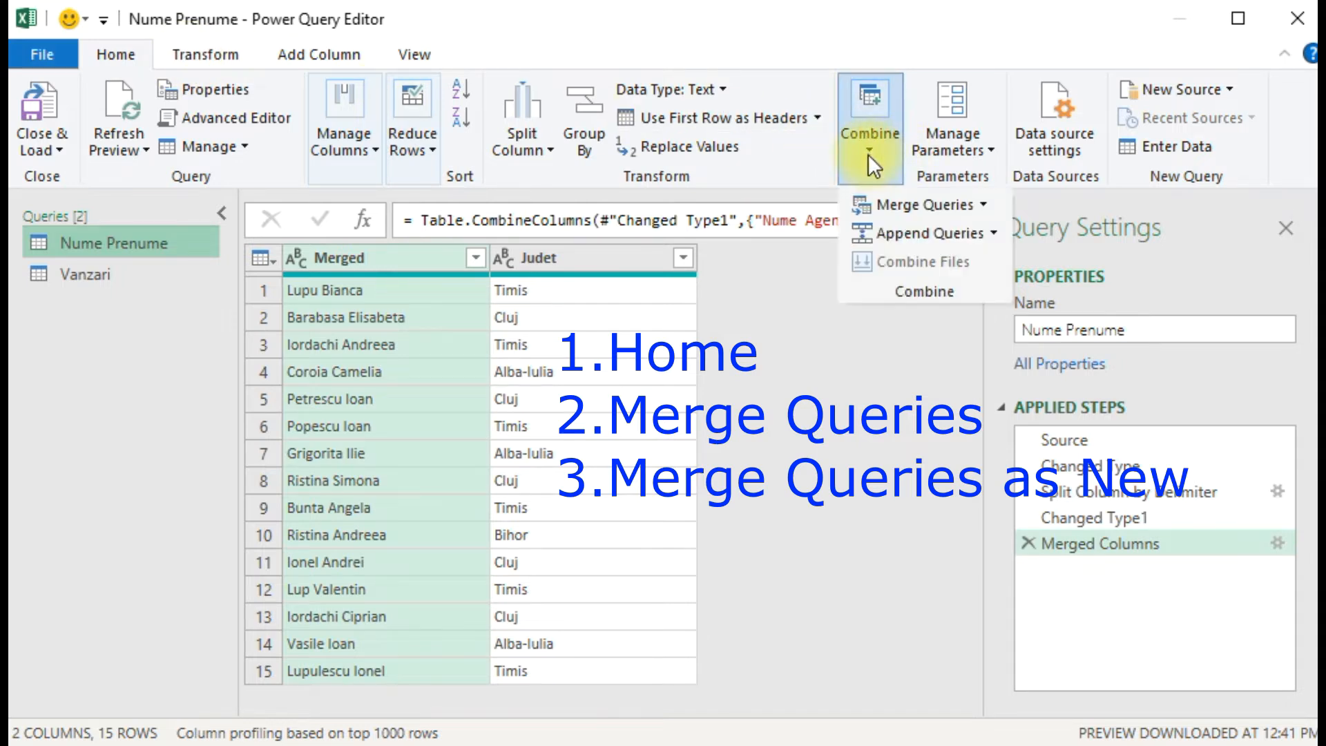
pyautogui.click(984, 205)
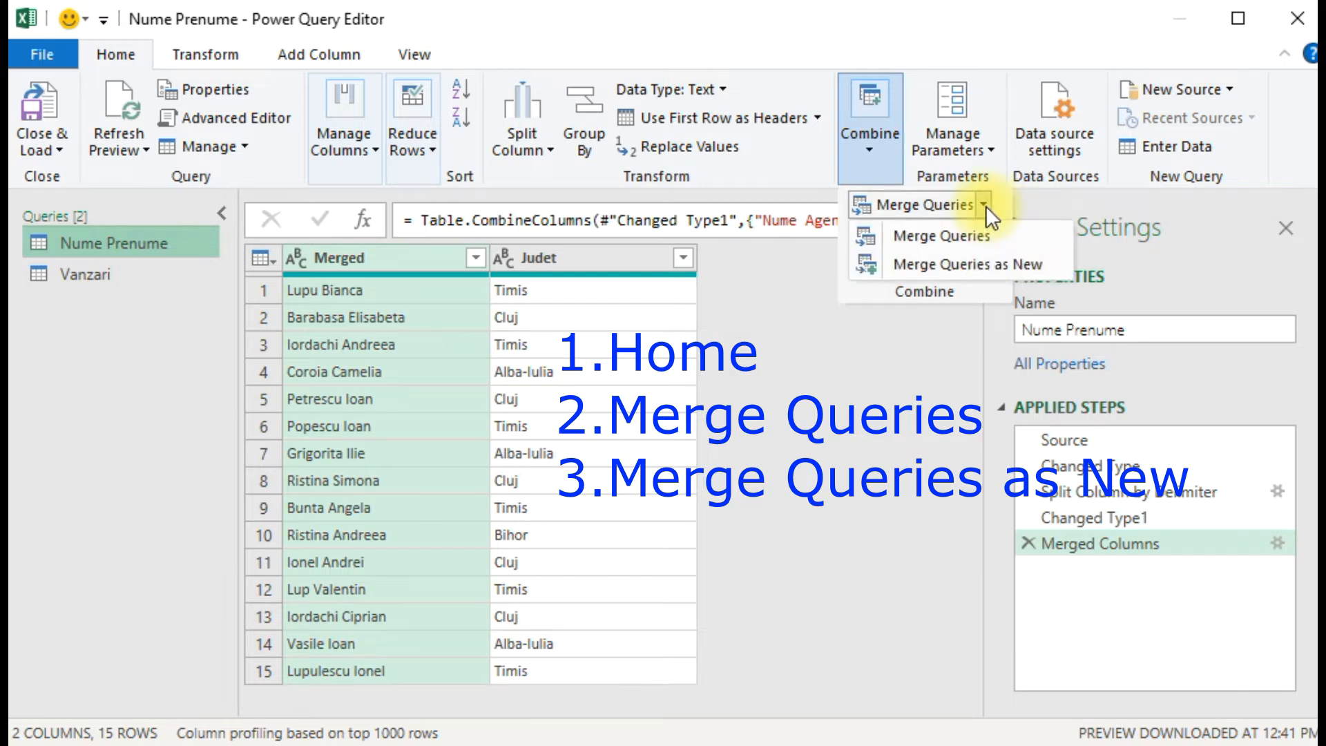
pyautogui.click(1019, 263)
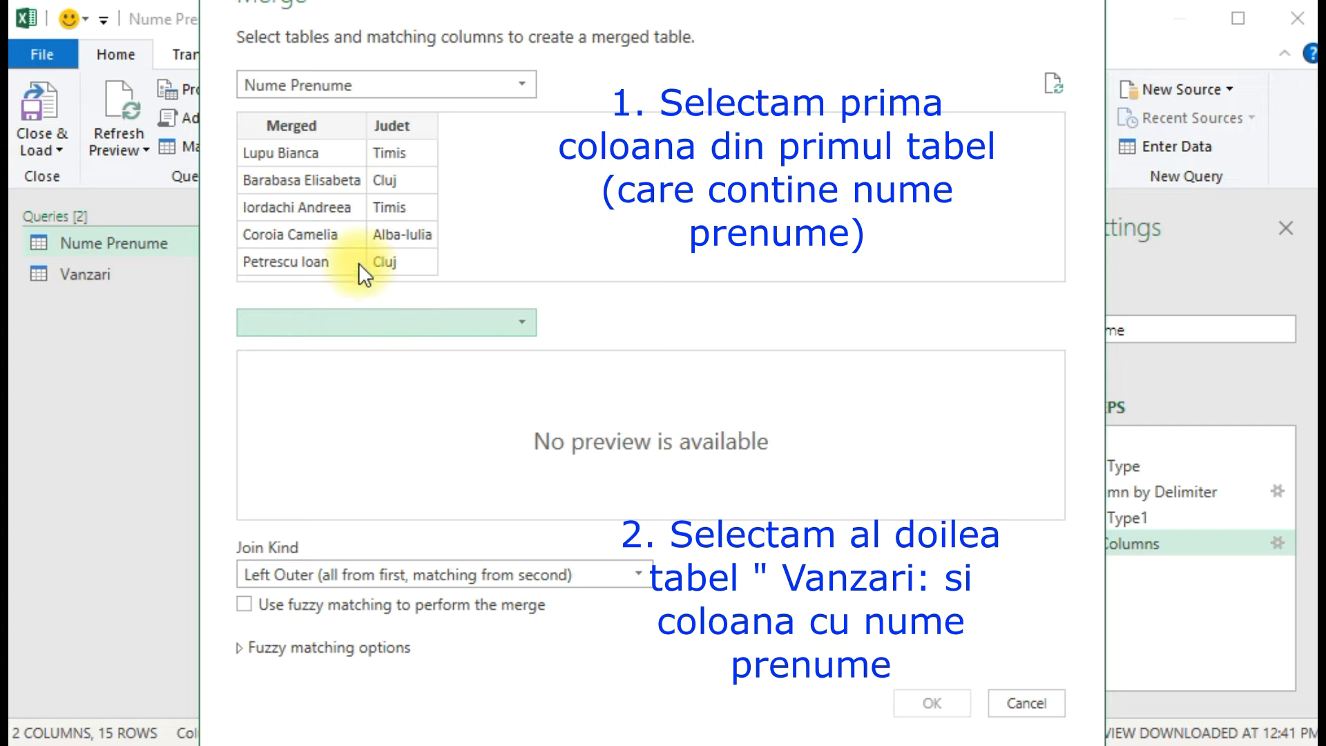
pyautogui.click(300, 124)
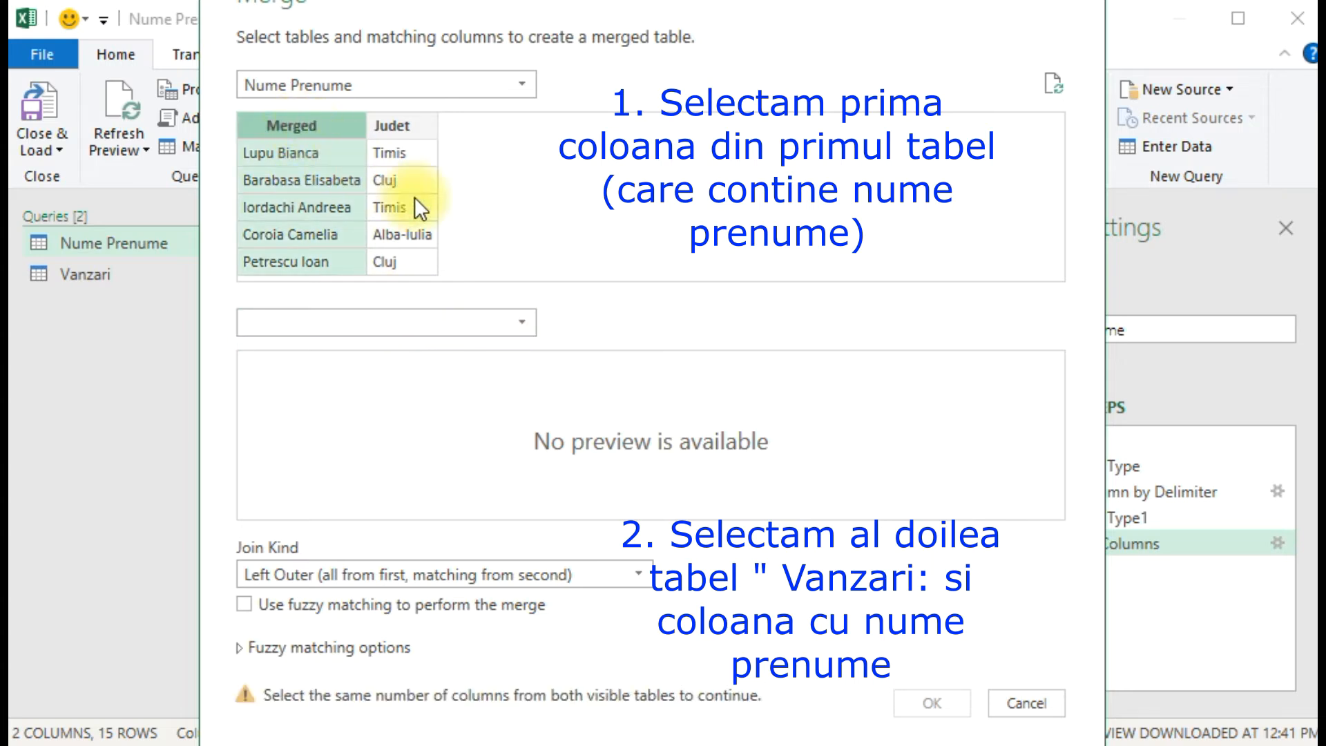
pyautogui.click(524, 318)
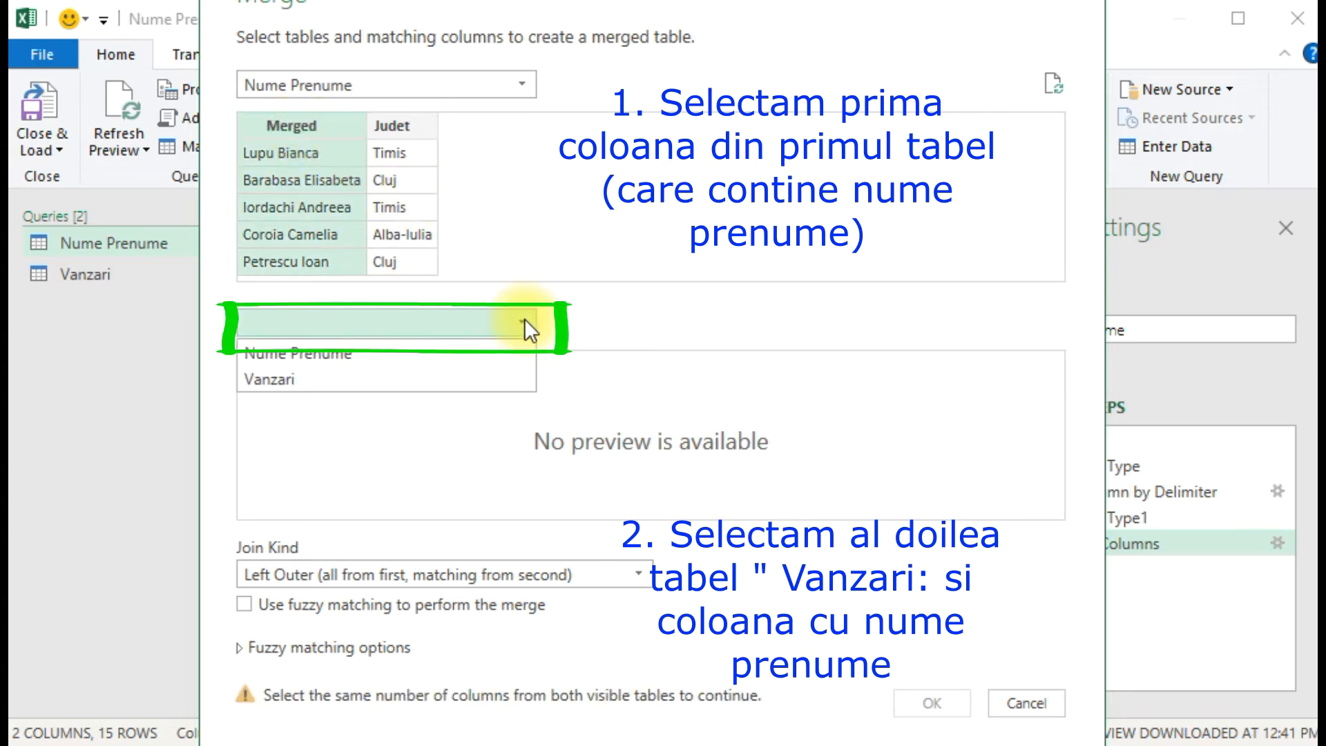
pyautogui.click(472, 382)
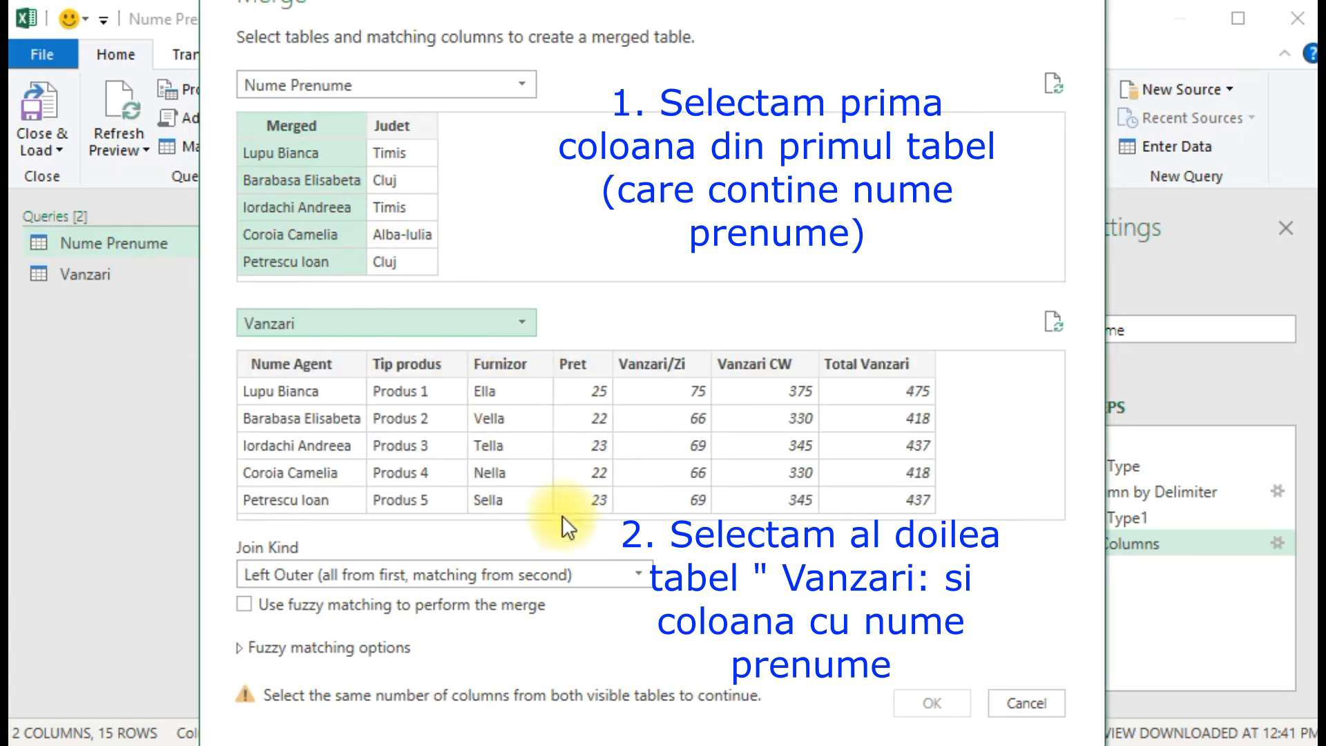
pyautogui.click(314, 366)
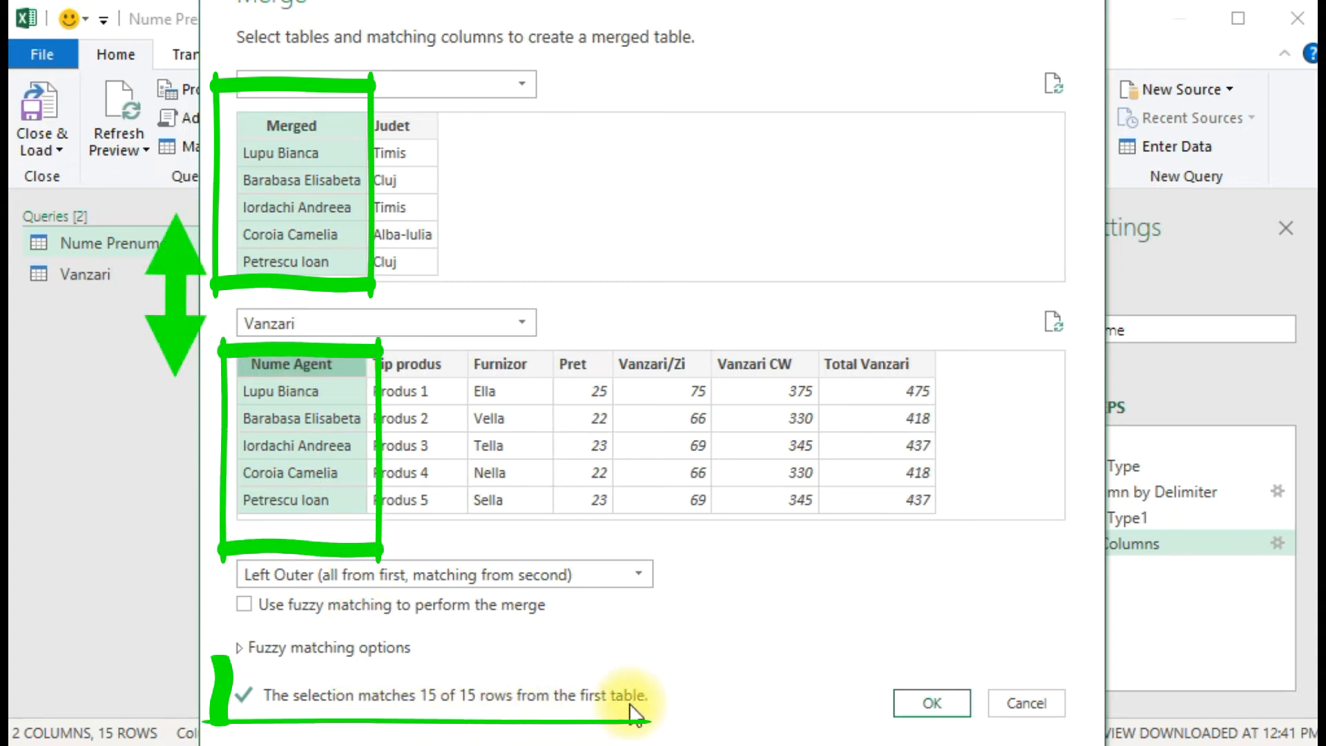
pyautogui.click(943, 706)
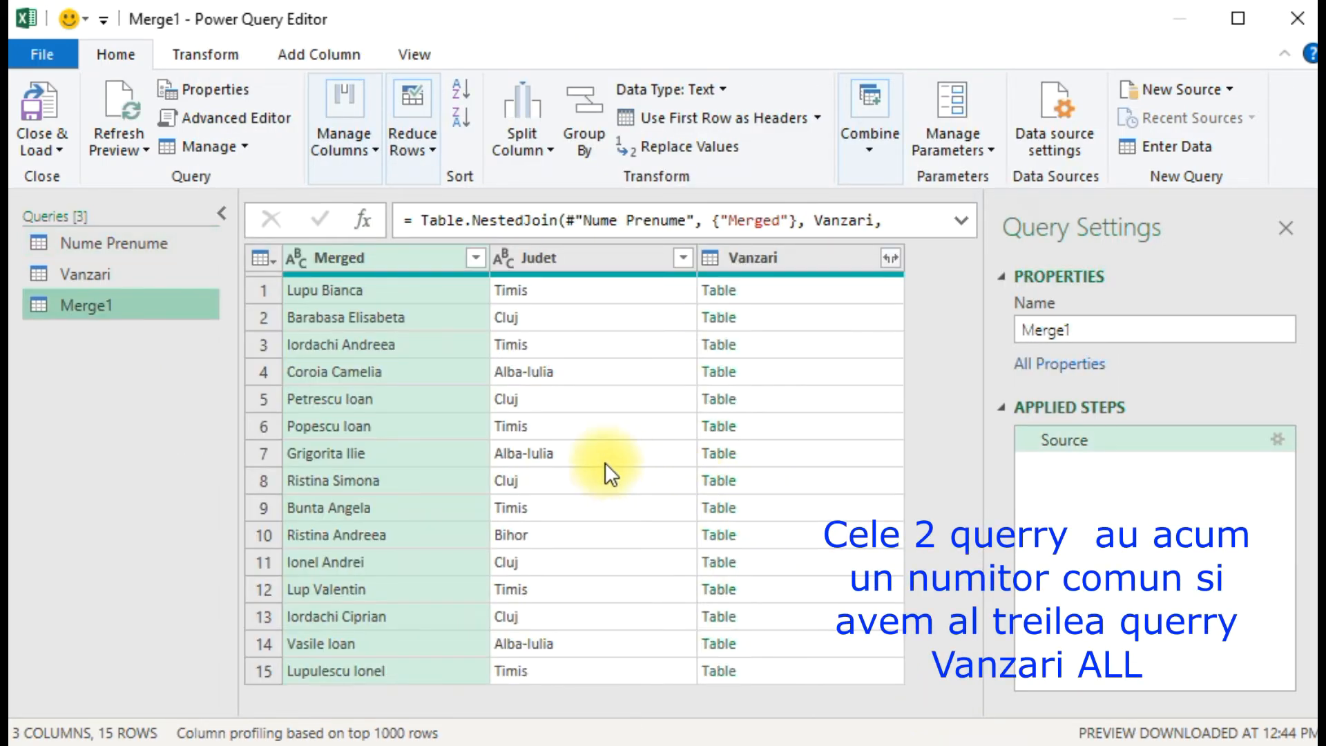
# - Rename the new merged query as Vanzari ALL
pyautogui.click(1129, 328)
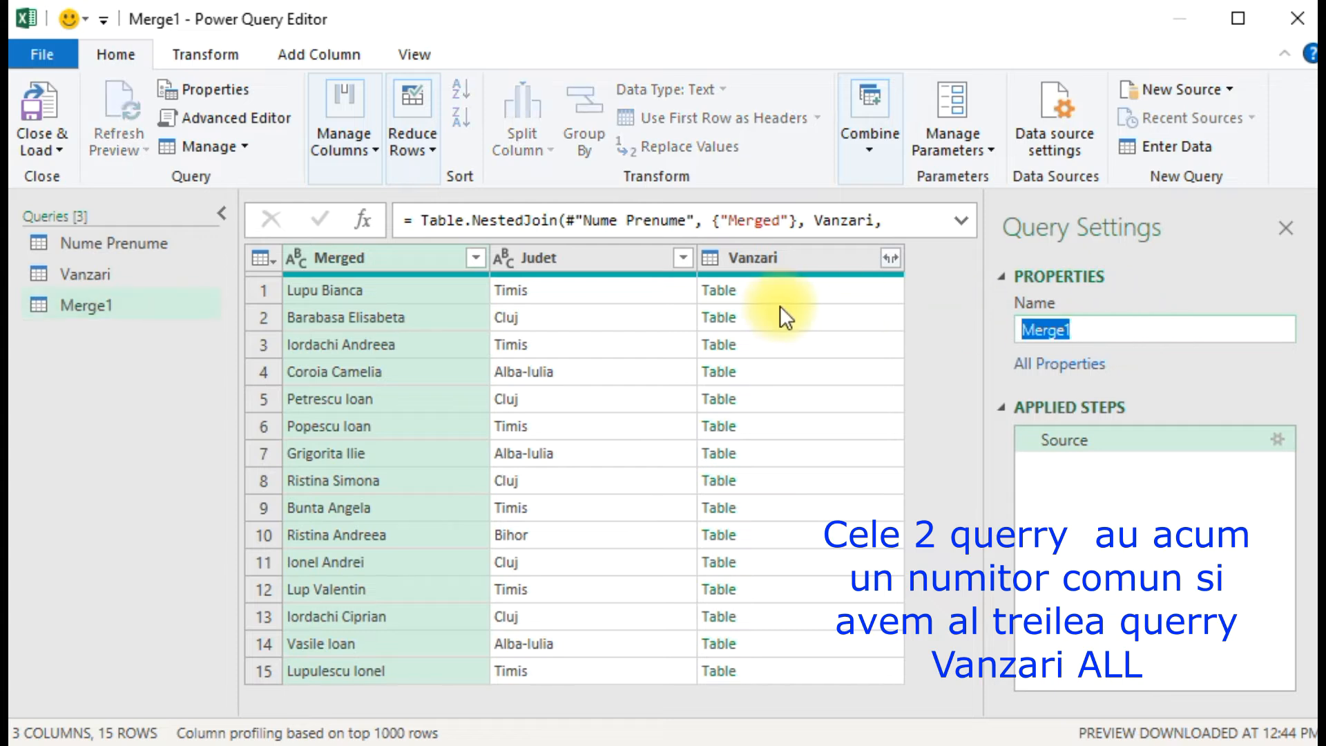
pyautogui.write('Vanzari ')
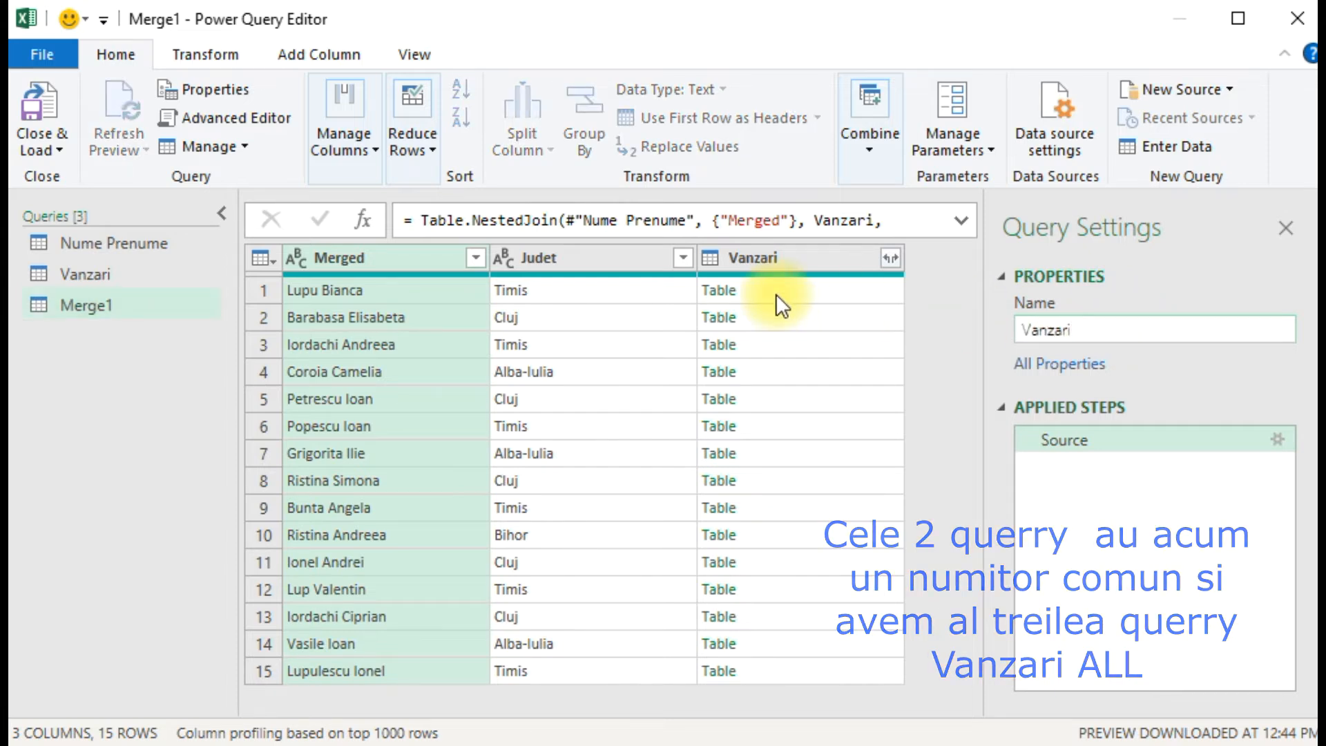
pyautogui.write('ALL')
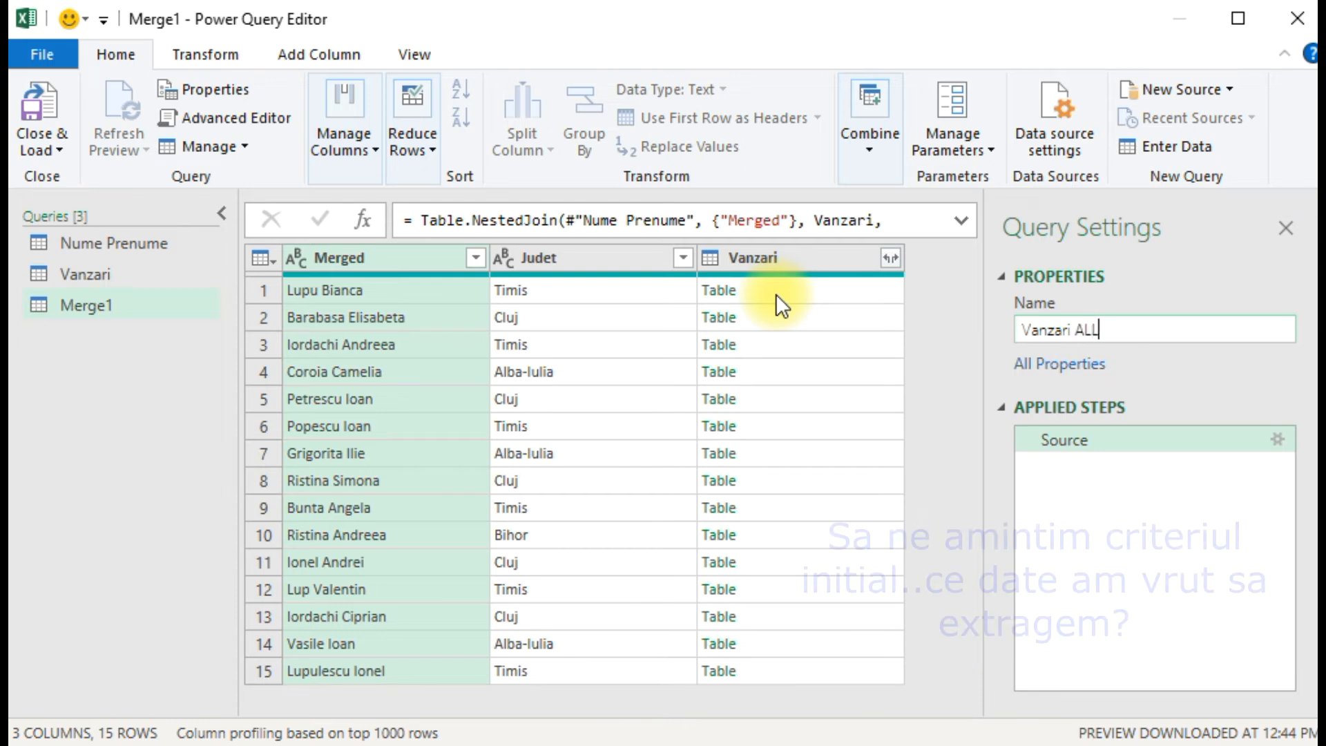
pyautogui.click(601, 334)
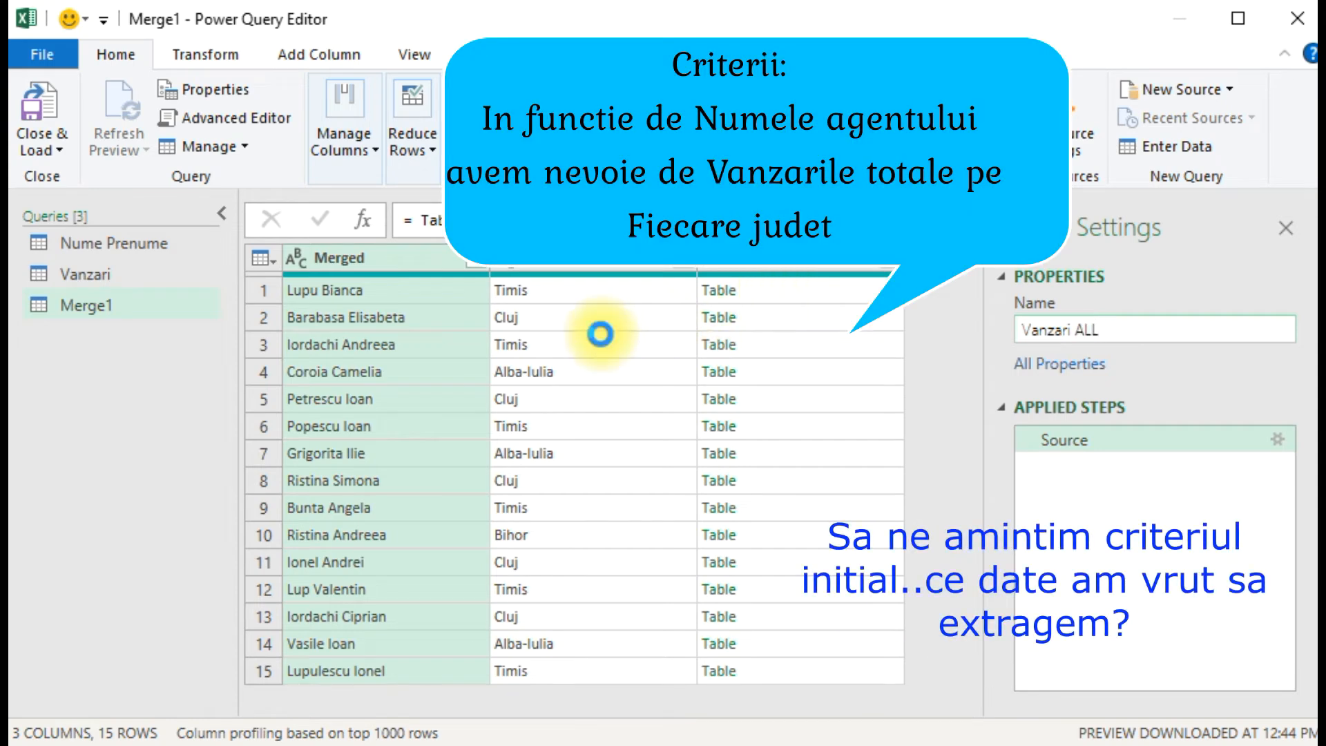
# - Expand the nested Vanzari column of the Vanzari ALL query with only the Furnizor and Total Vanzari fields
pyautogui.click(113, 275)
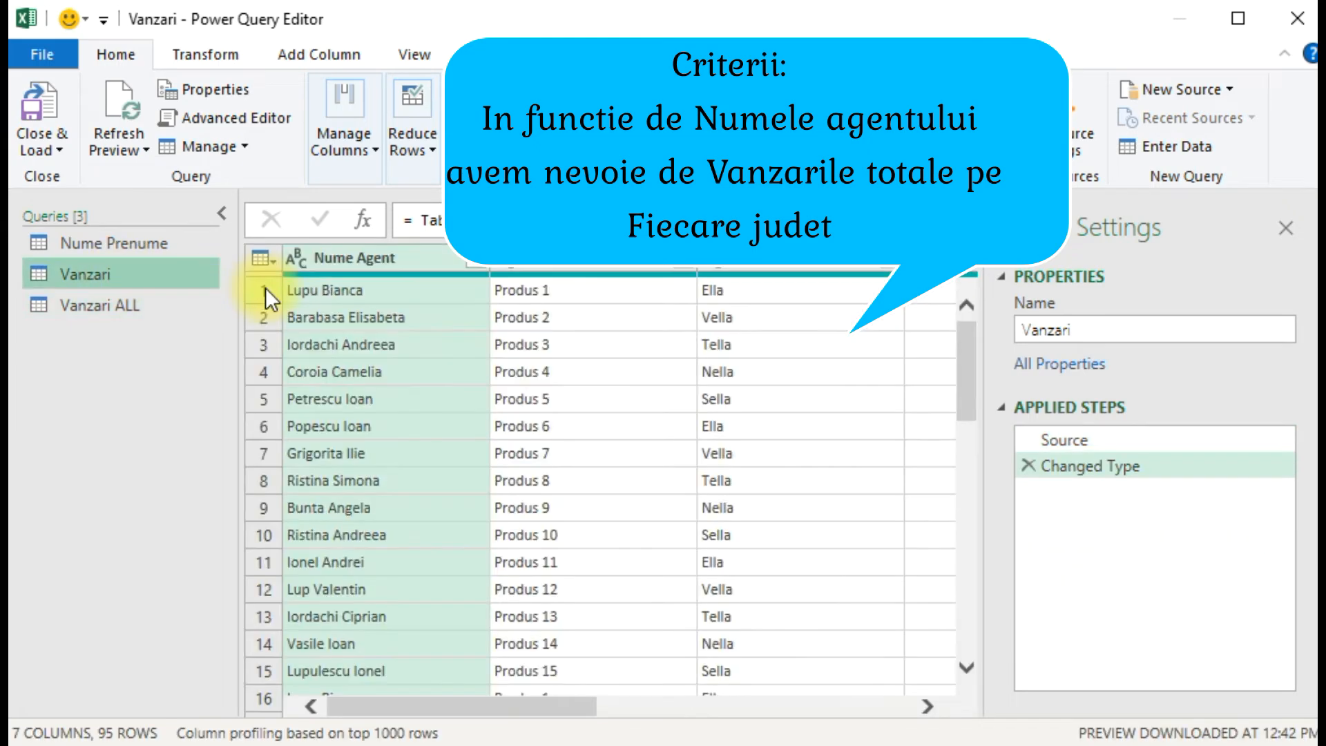
pyautogui.click(155, 305)
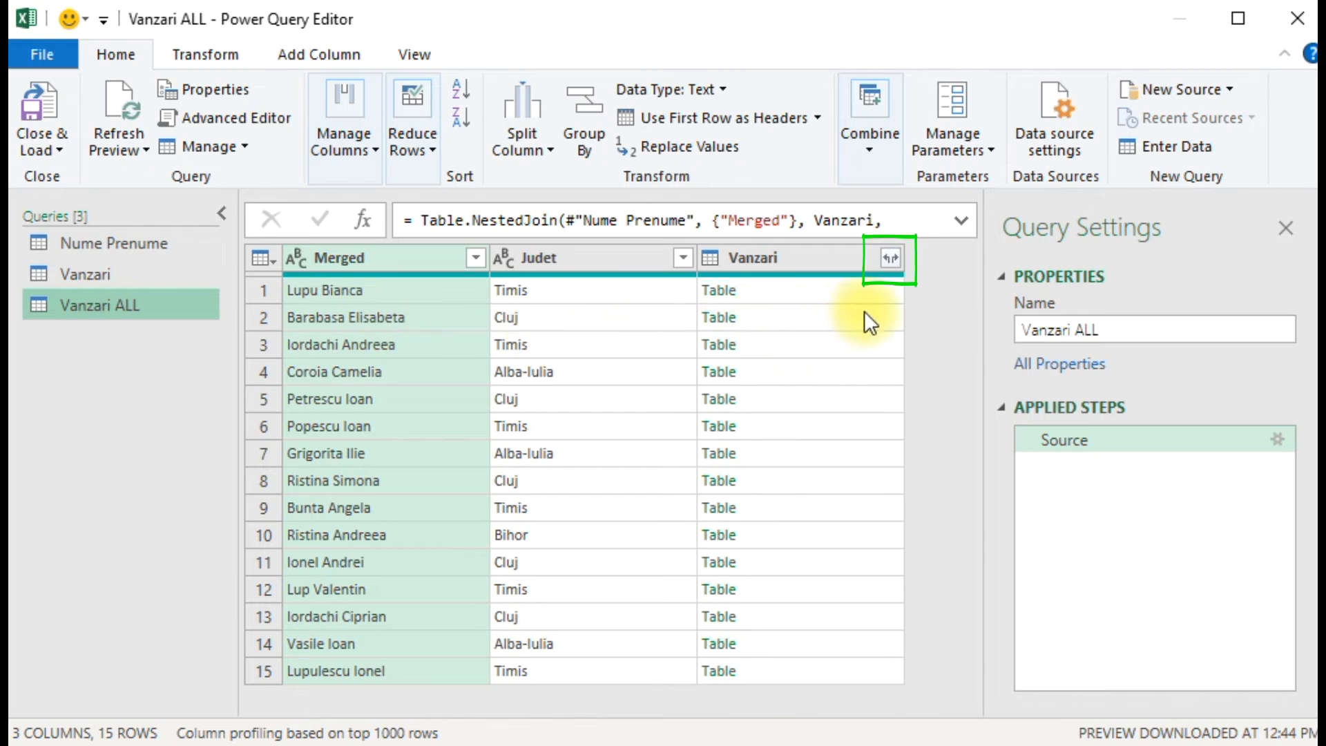
pyautogui.click(891, 258)
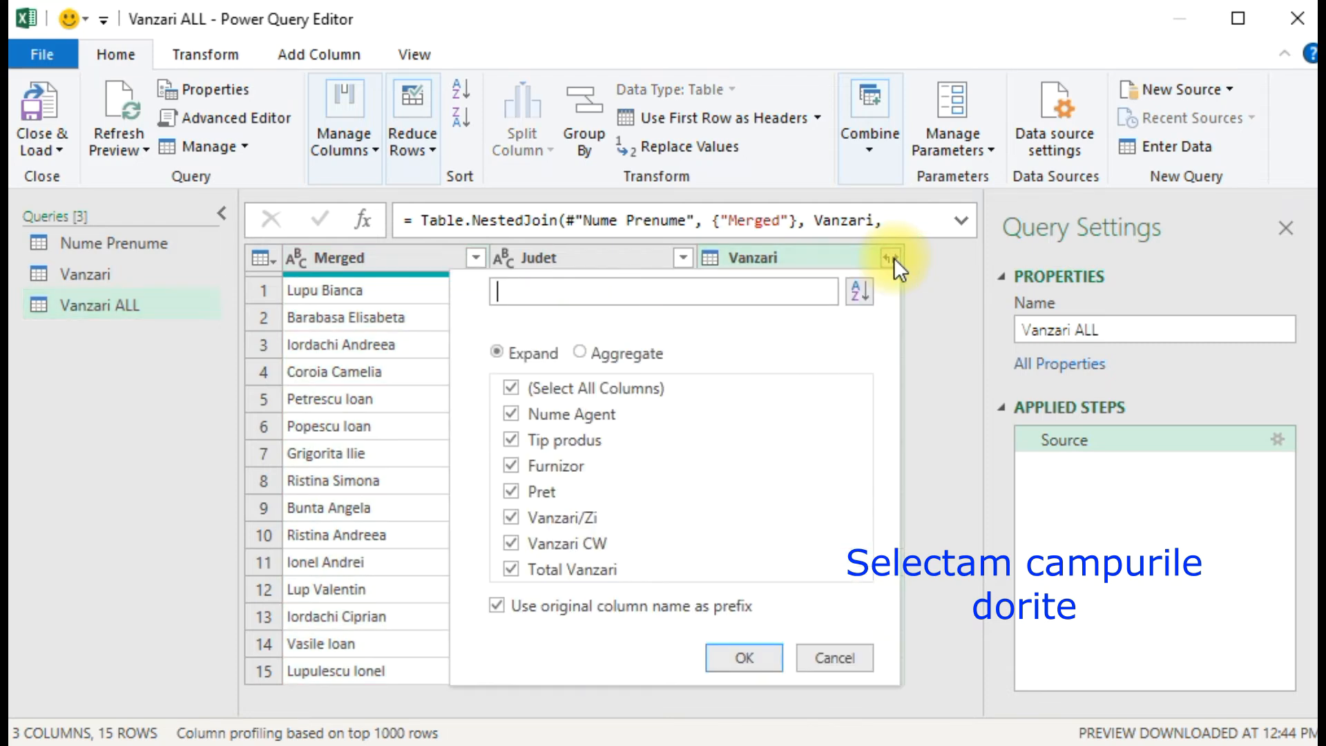
pyautogui.click(512, 389)
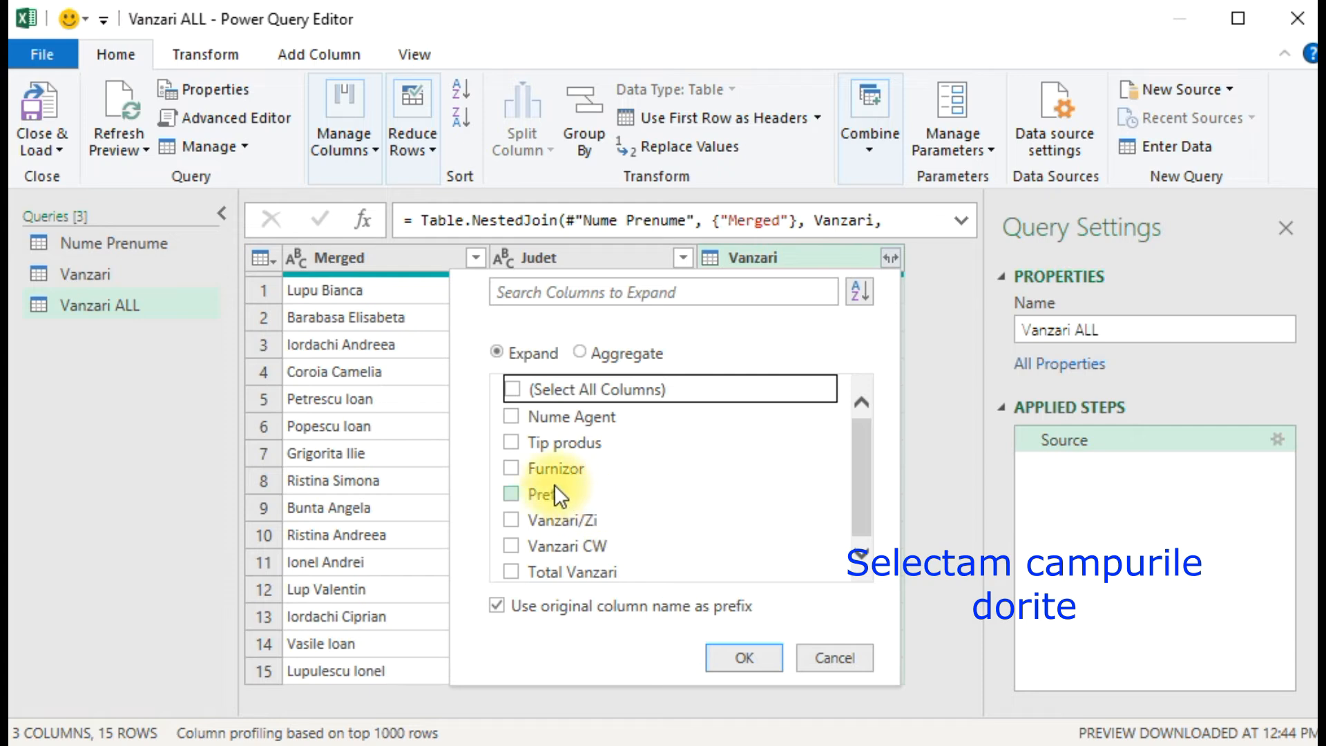
pyautogui.click(521, 470)
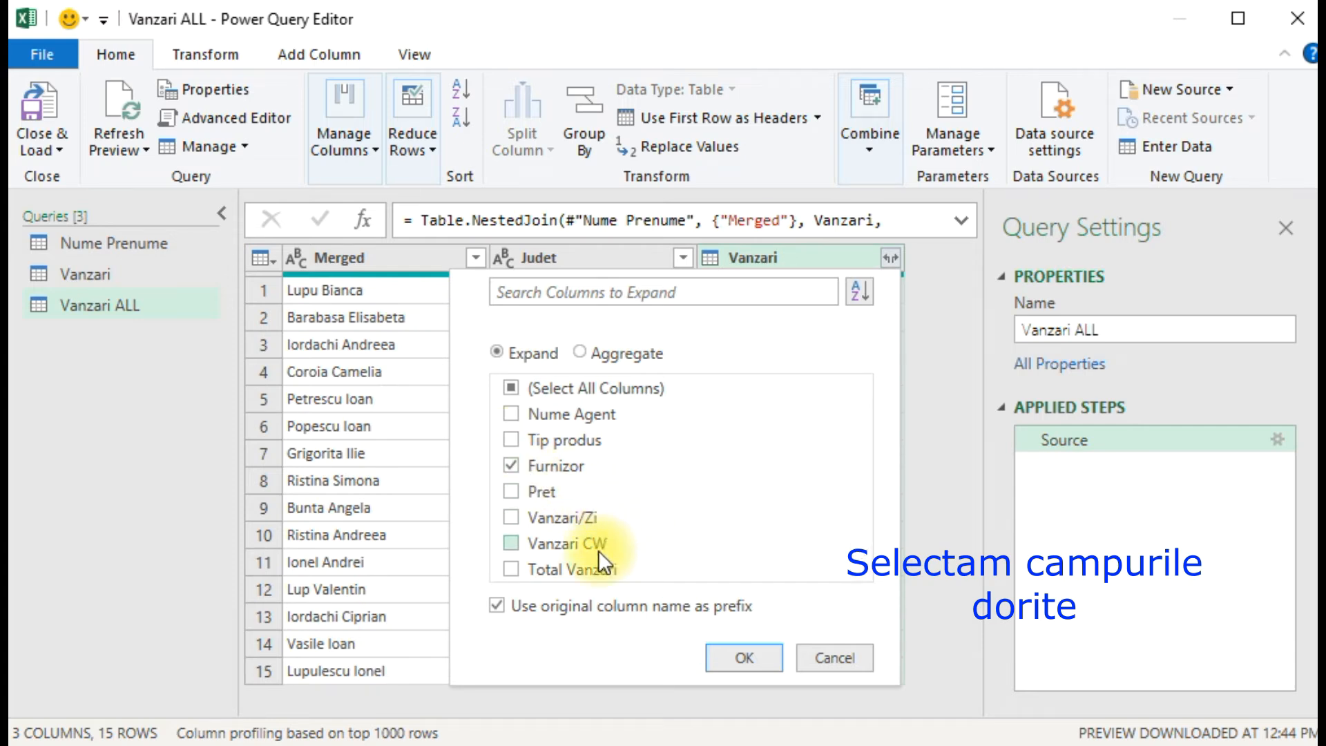
pyautogui.click(517, 572)
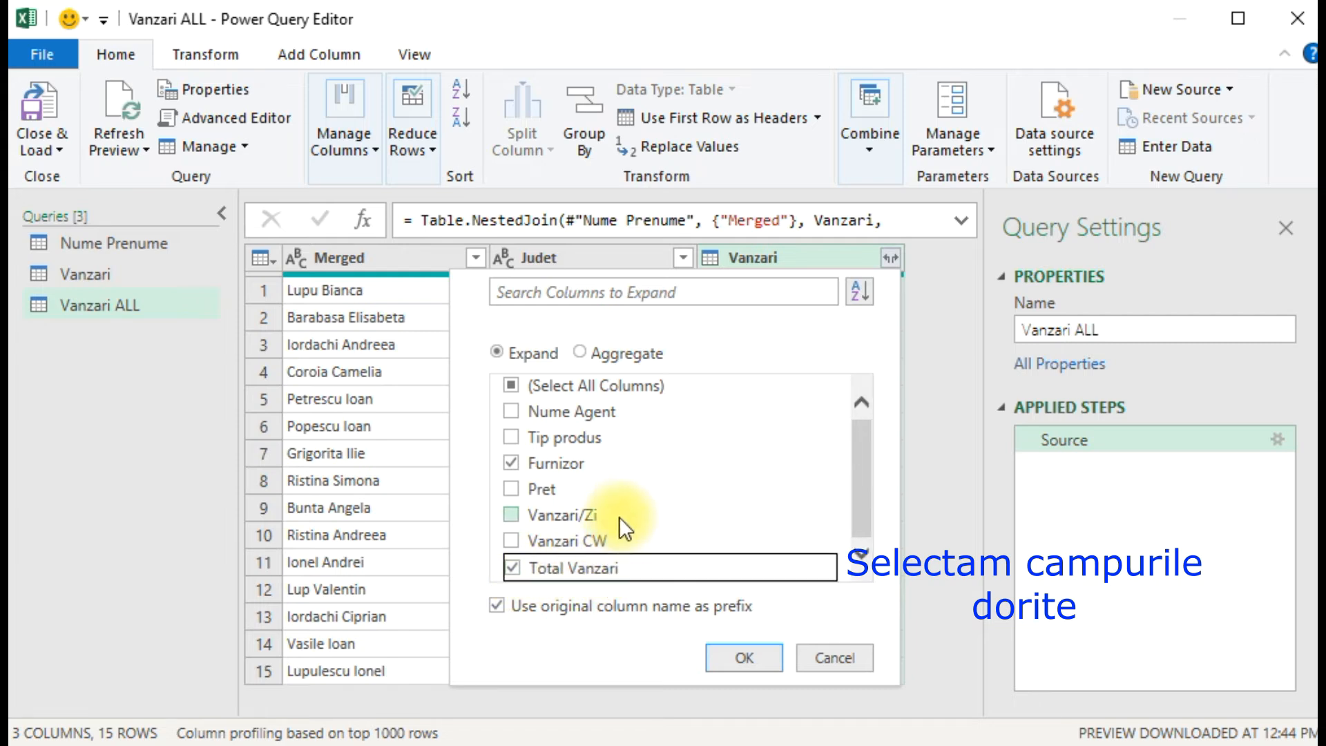
pyautogui.scroll(1, 618, 515)
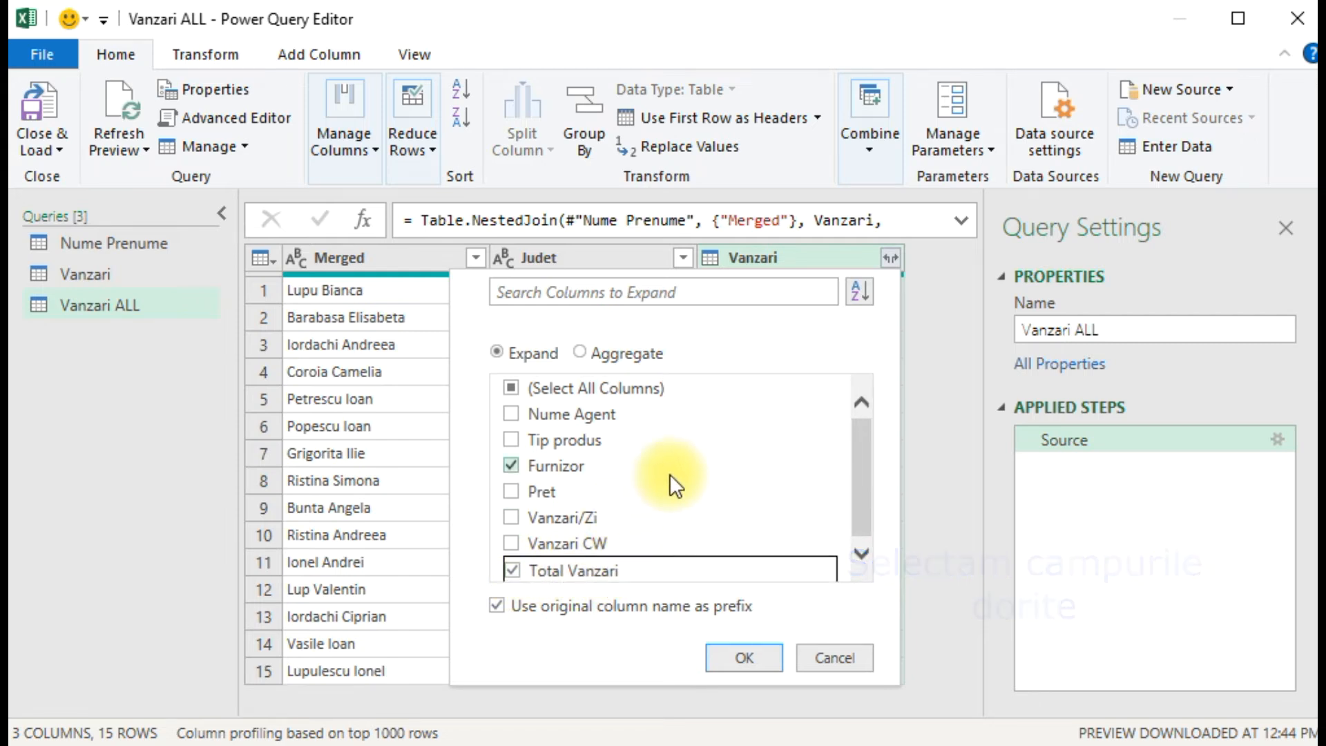
pyautogui.scroll(-1, 669, 474)
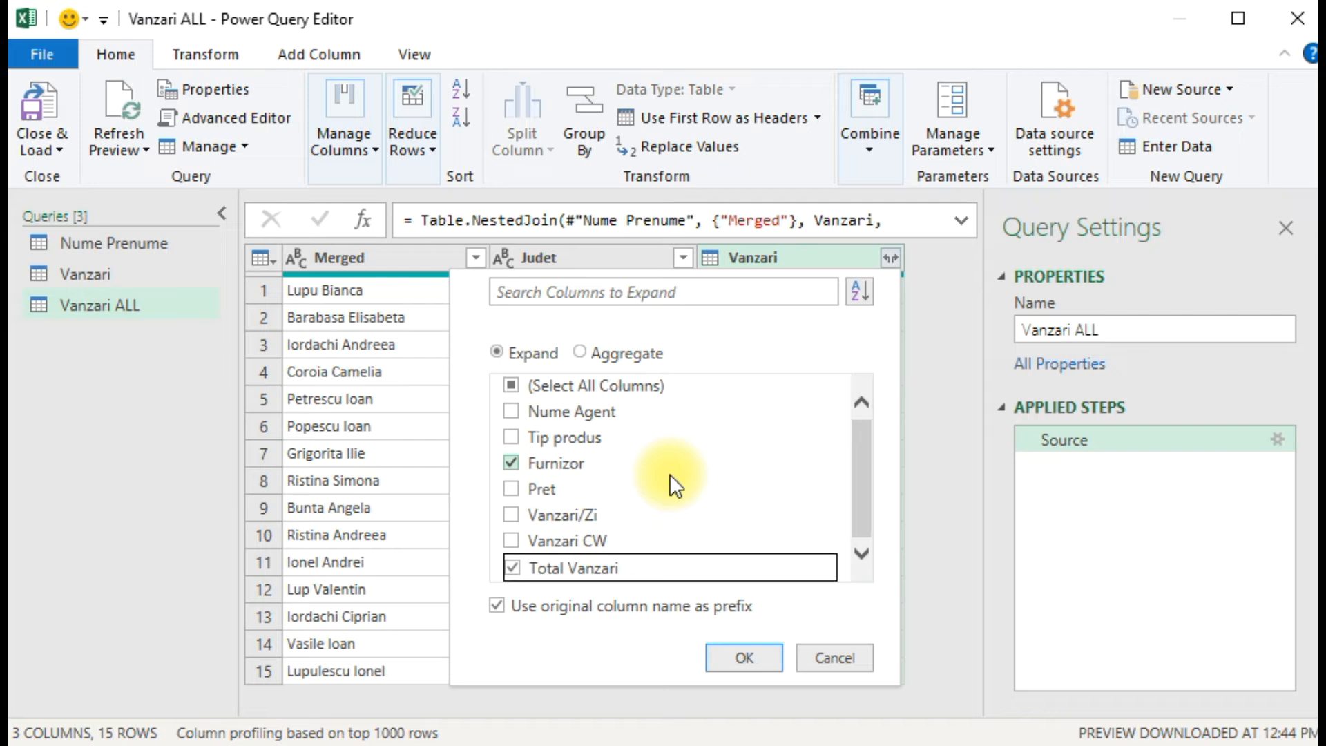
pyautogui.click(755, 662)
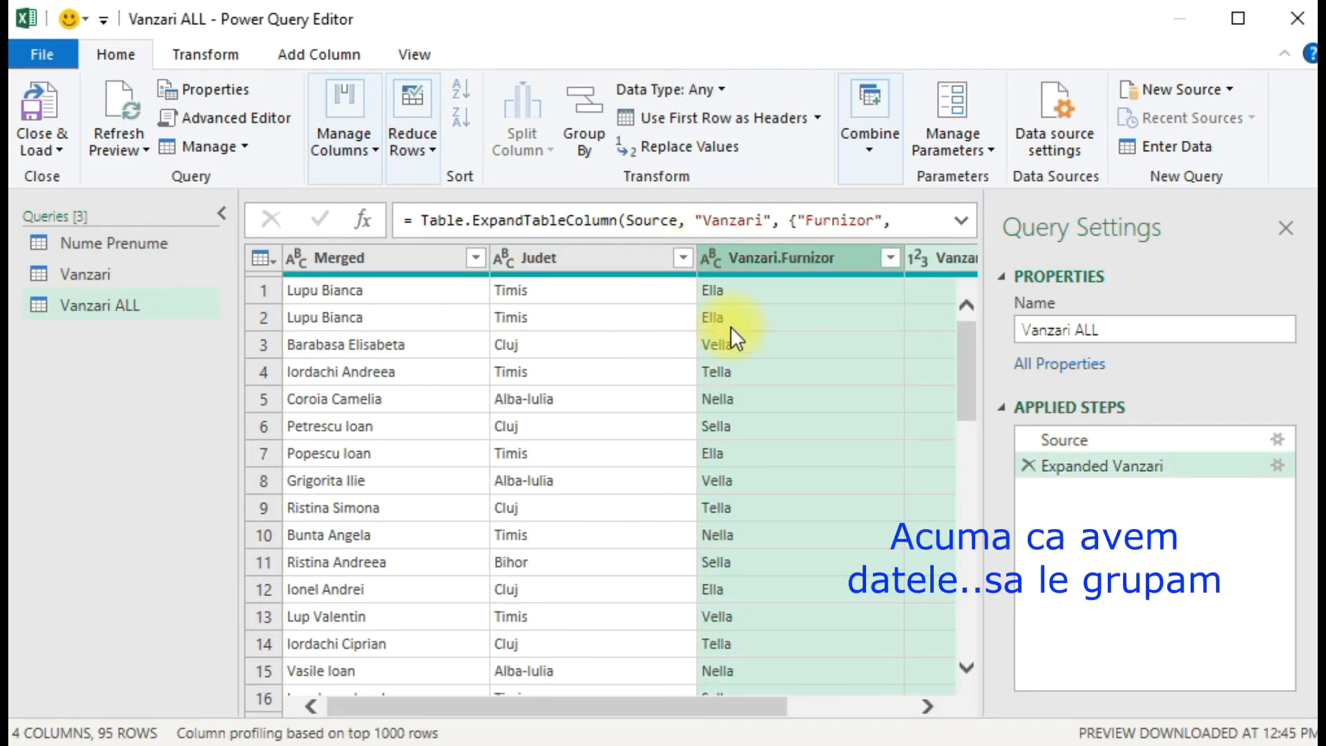
pyautogui.moveTo(751, 706); pyautogui.dragTo(935, 710)
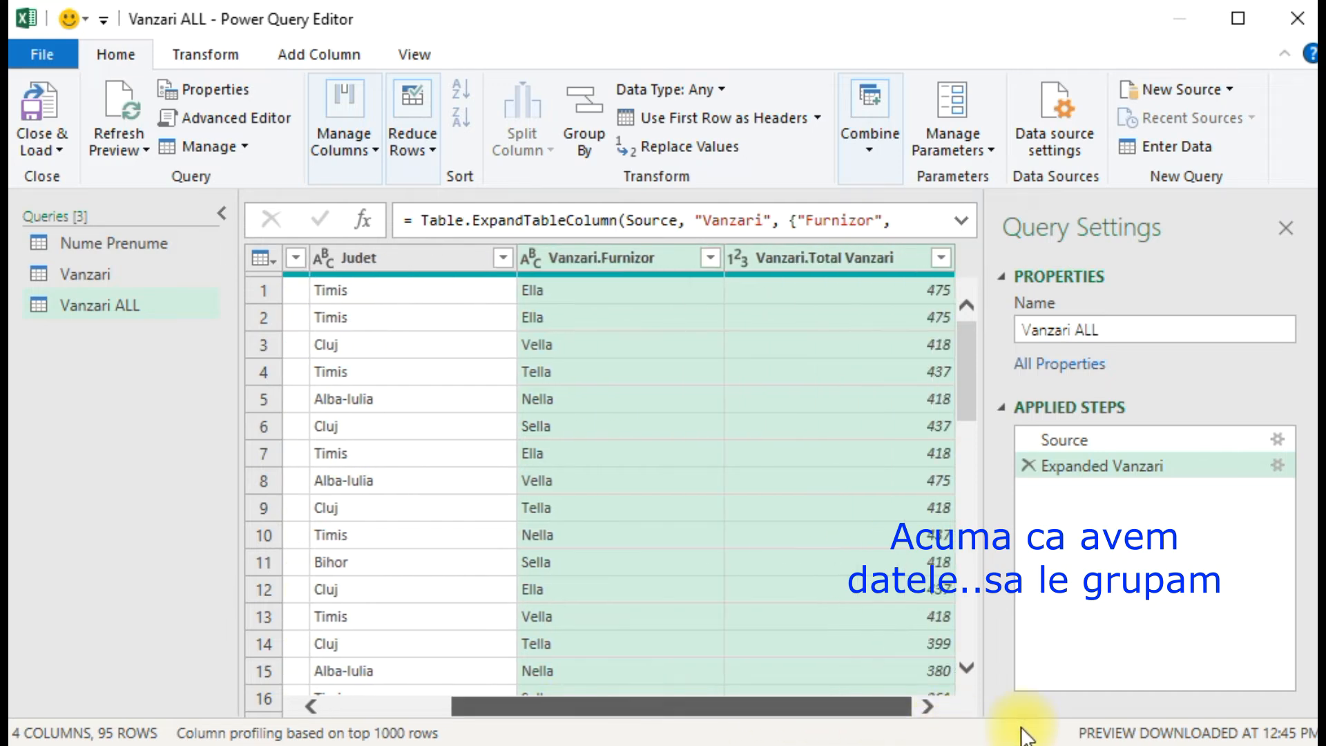
pyautogui.moveTo(884, 706); pyautogui.dragTo(607, 724)
pyautogui.click(462, 398)
pyautogui.click(525, 372)
pyautogui.click(388, 317)
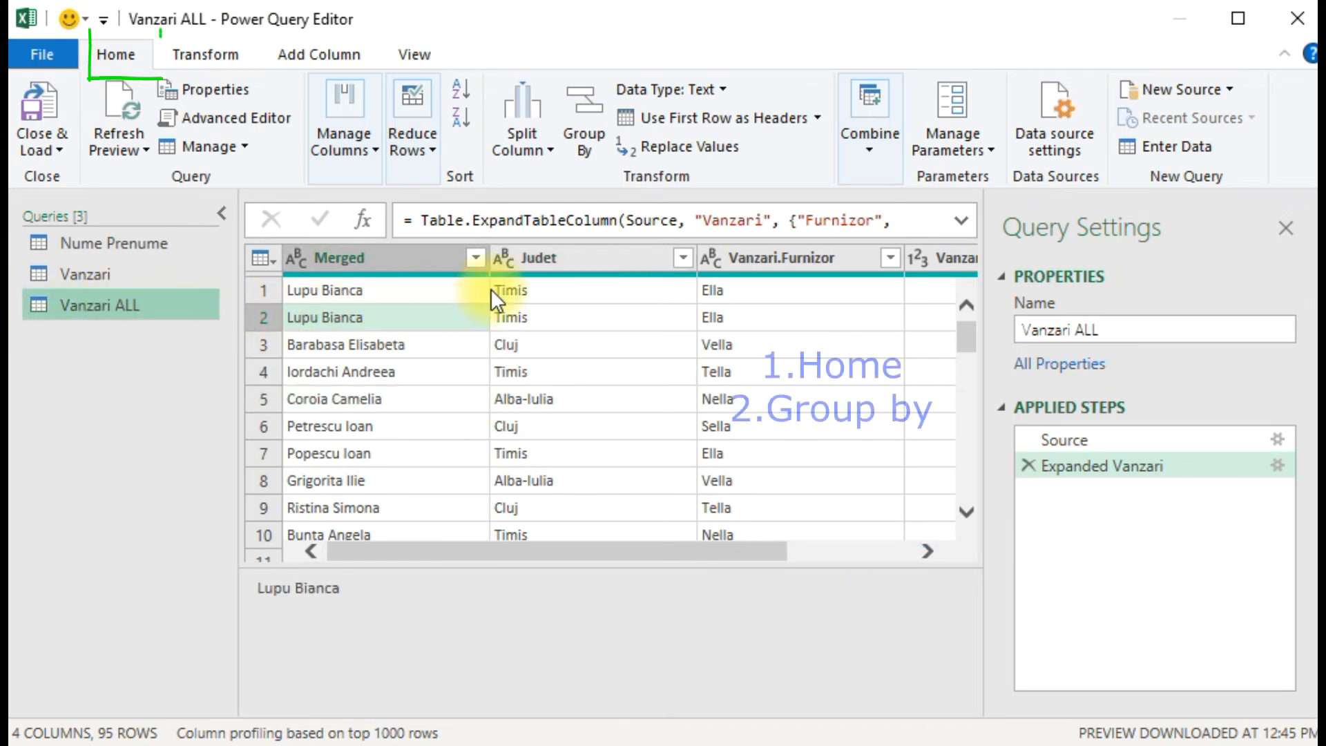
# - Group the Vanzari ALL rows by Judet, adding a Total Judet column with the Sum of Vanzari.Total Vanzari
pyautogui.click(561, 253)
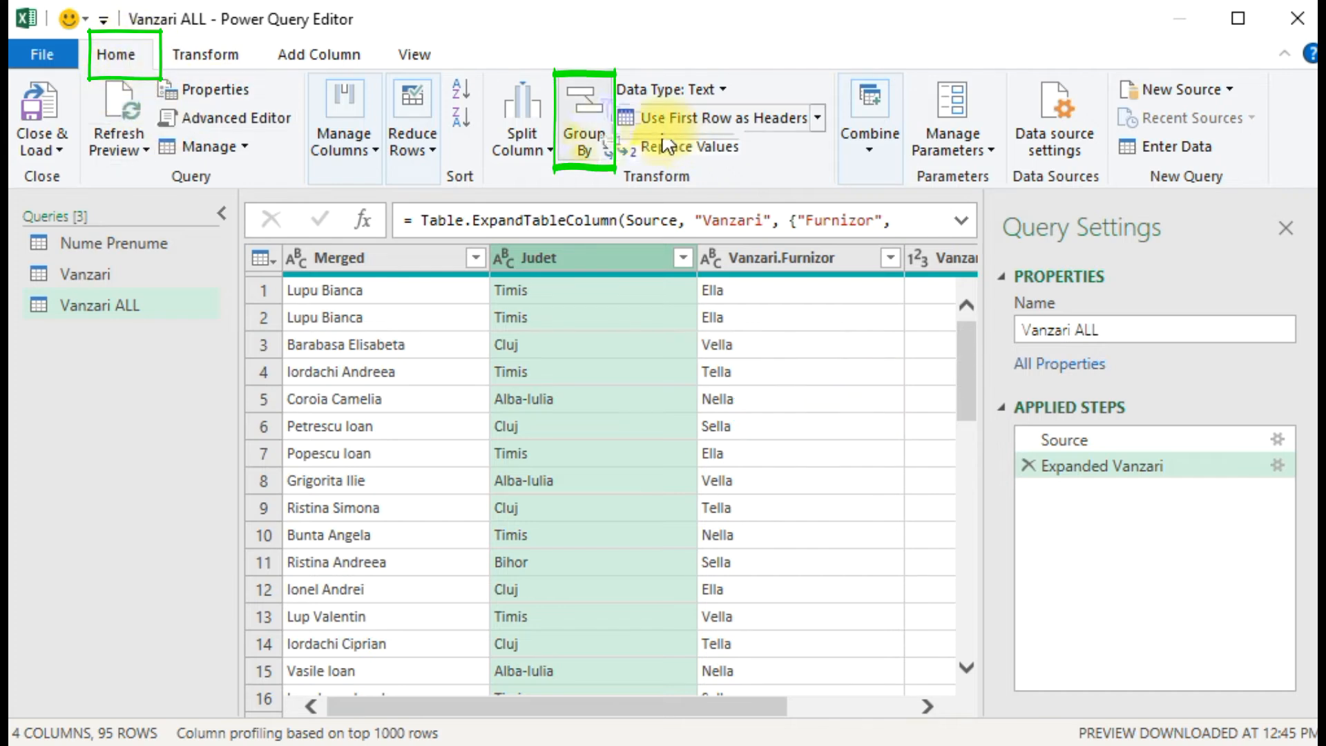
pyautogui.click(599, 137)
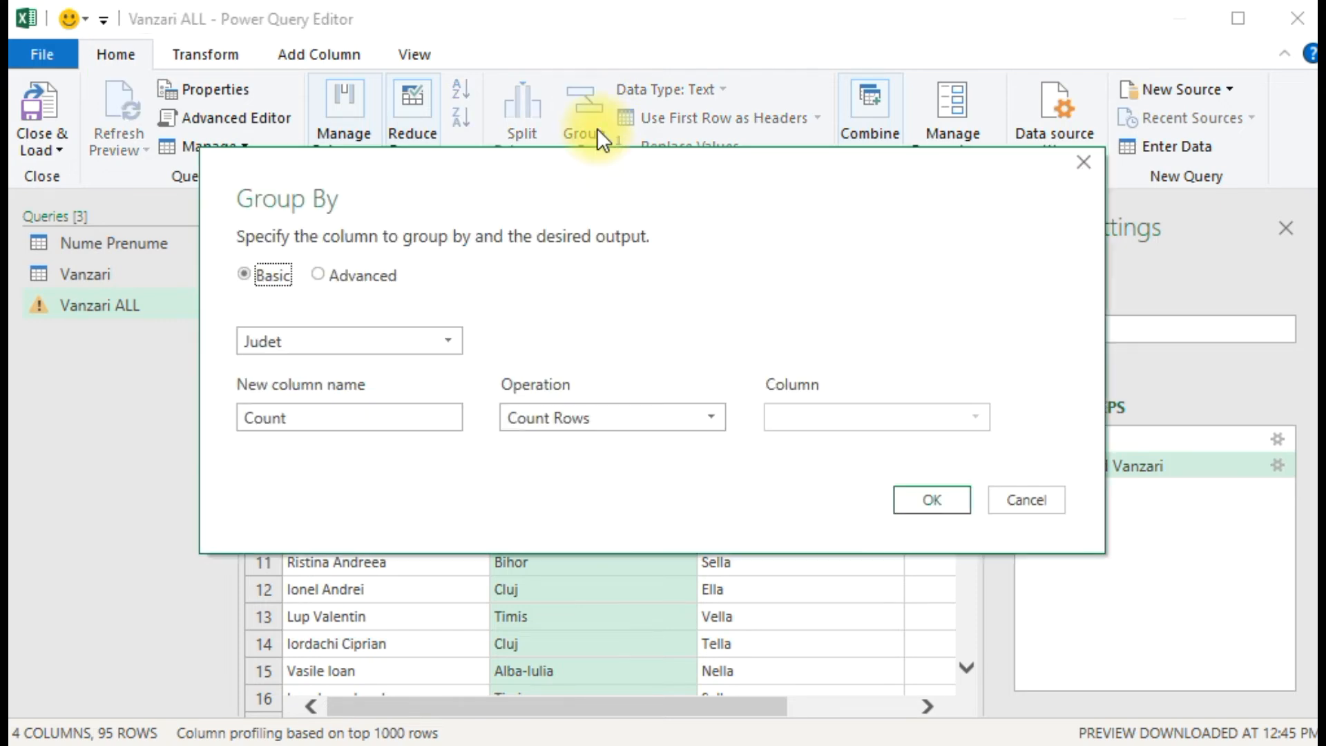
pyautogui.doubleClick(373, 419)
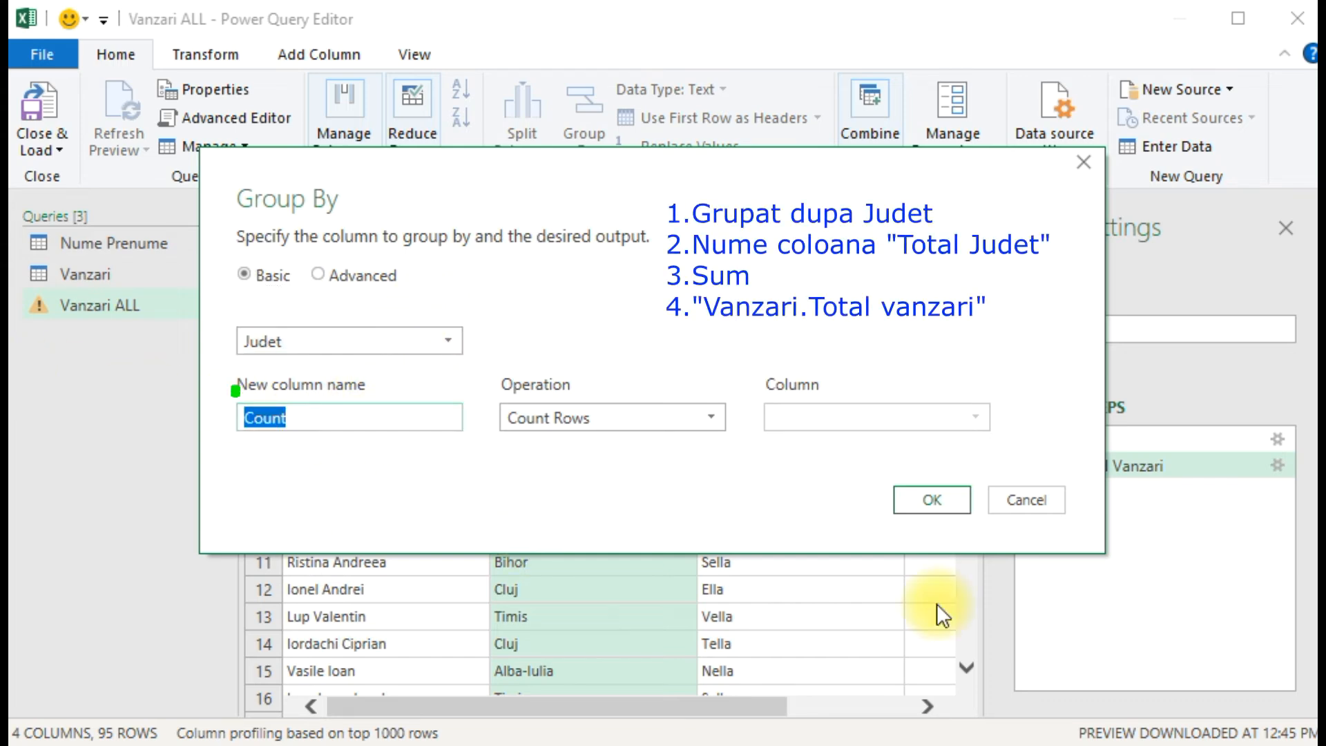
pyautogui.write('Tota')
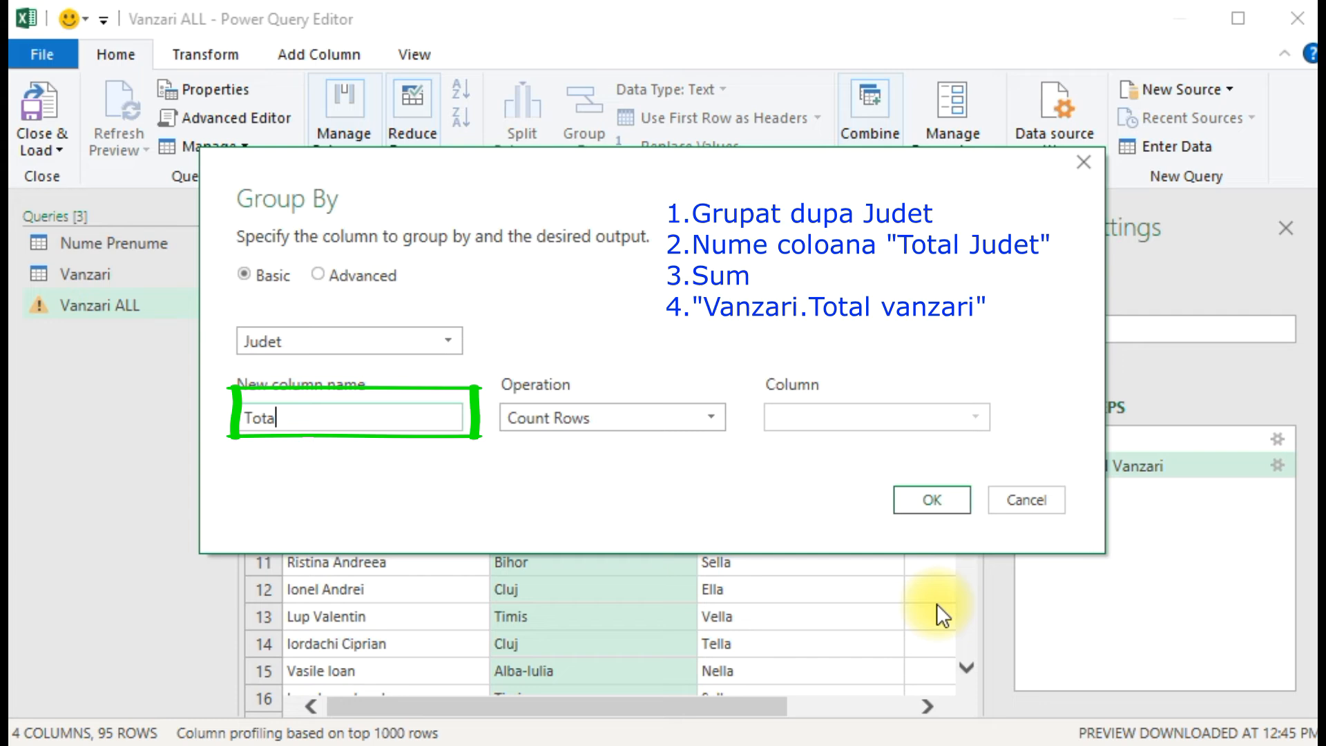
pyautogui.write('l Judet')
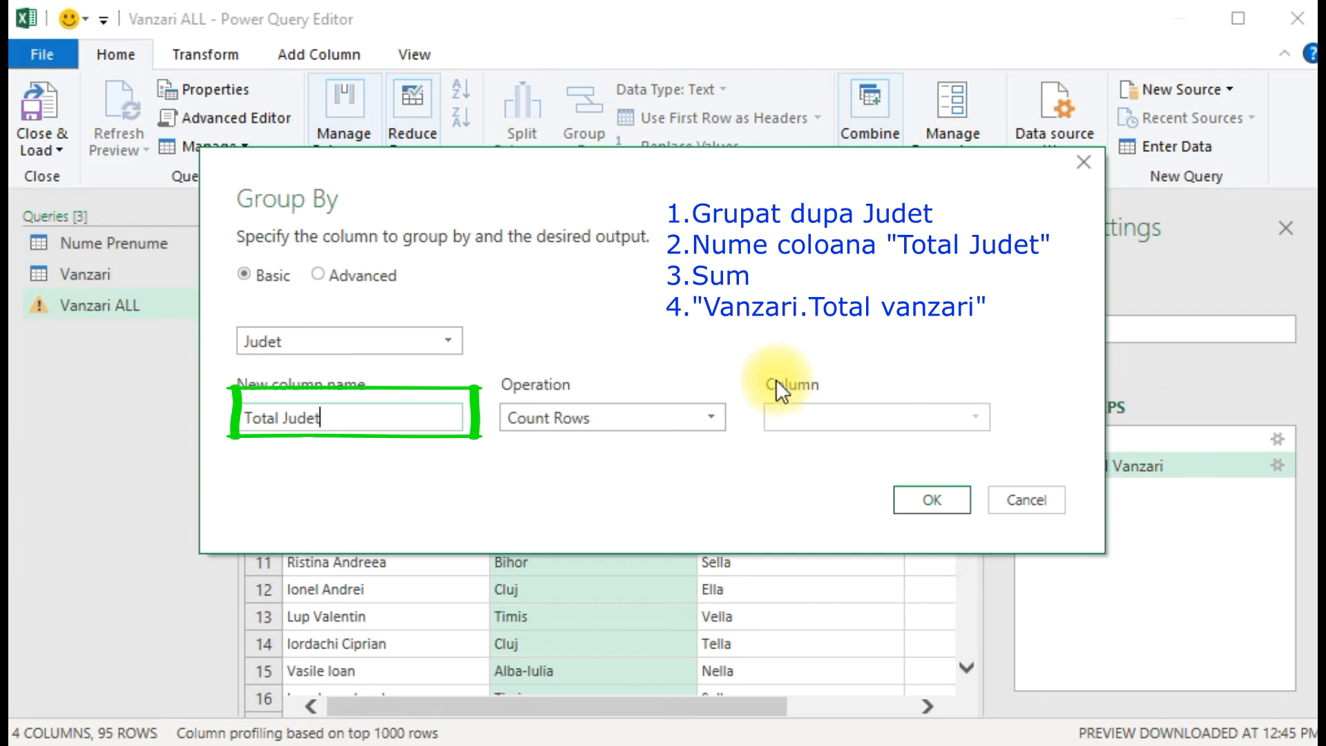
pyautogui.click(649, 416)
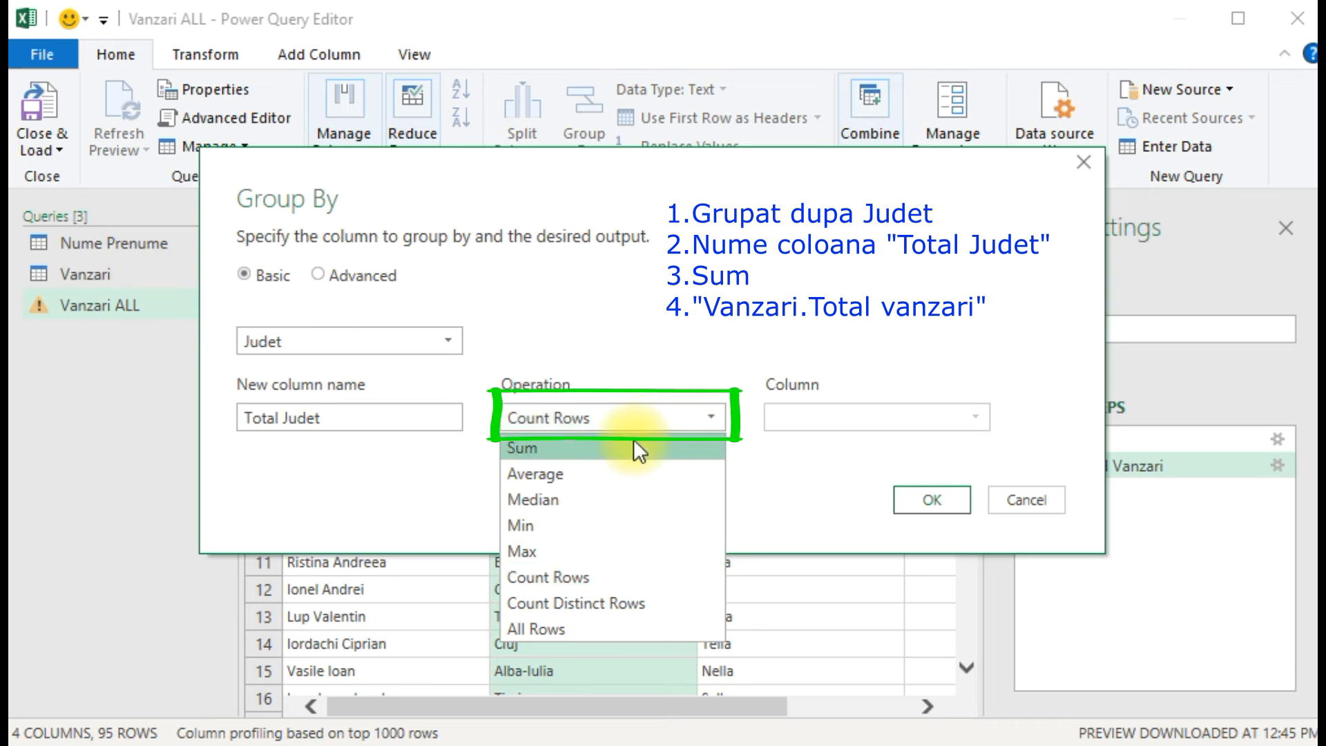
pyautogui.click(635, 442)
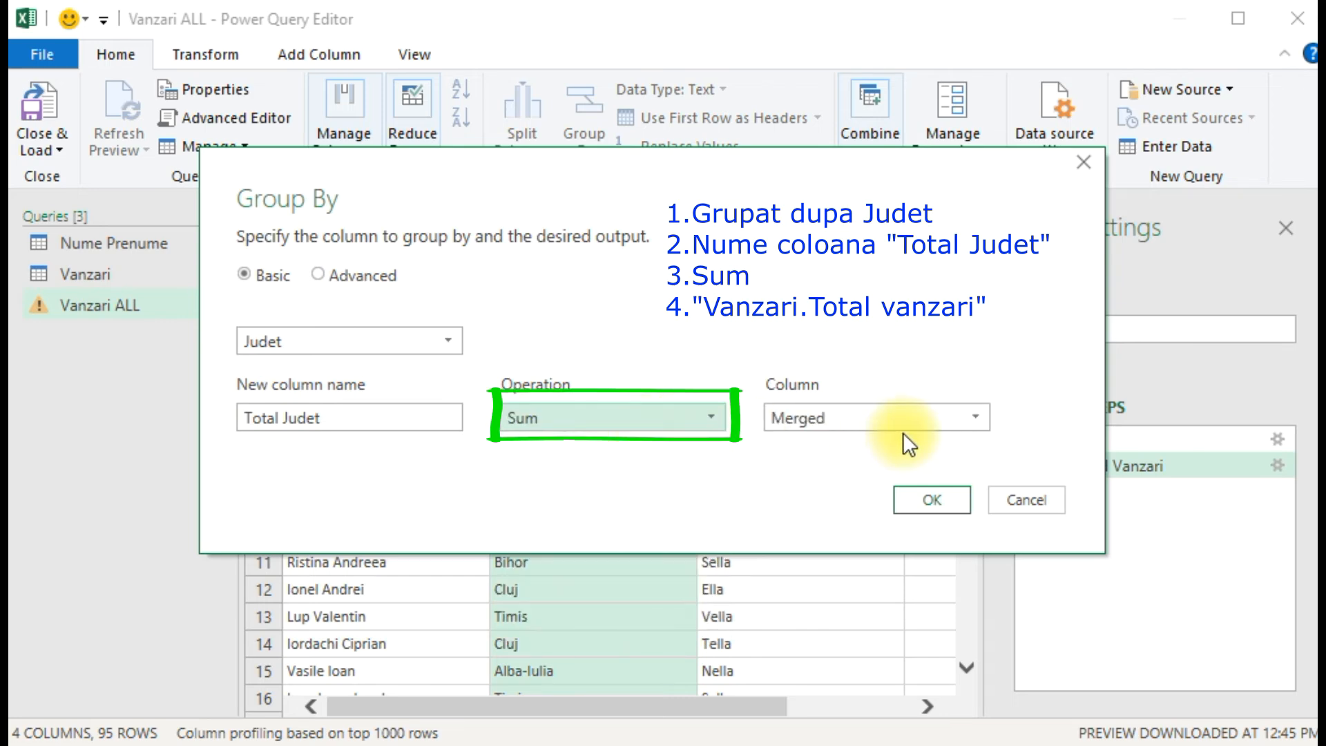
pyautogui.click(901, 428)
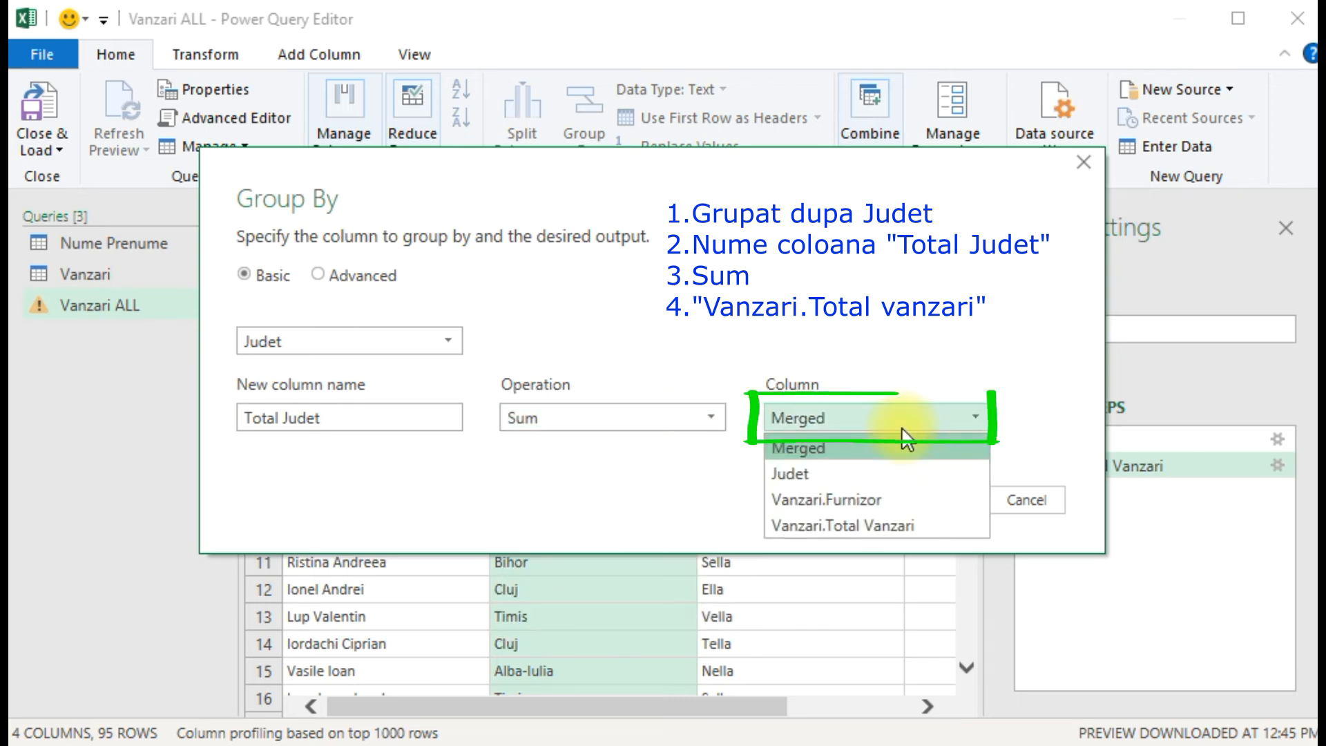
pyautogui.click(922, 518)
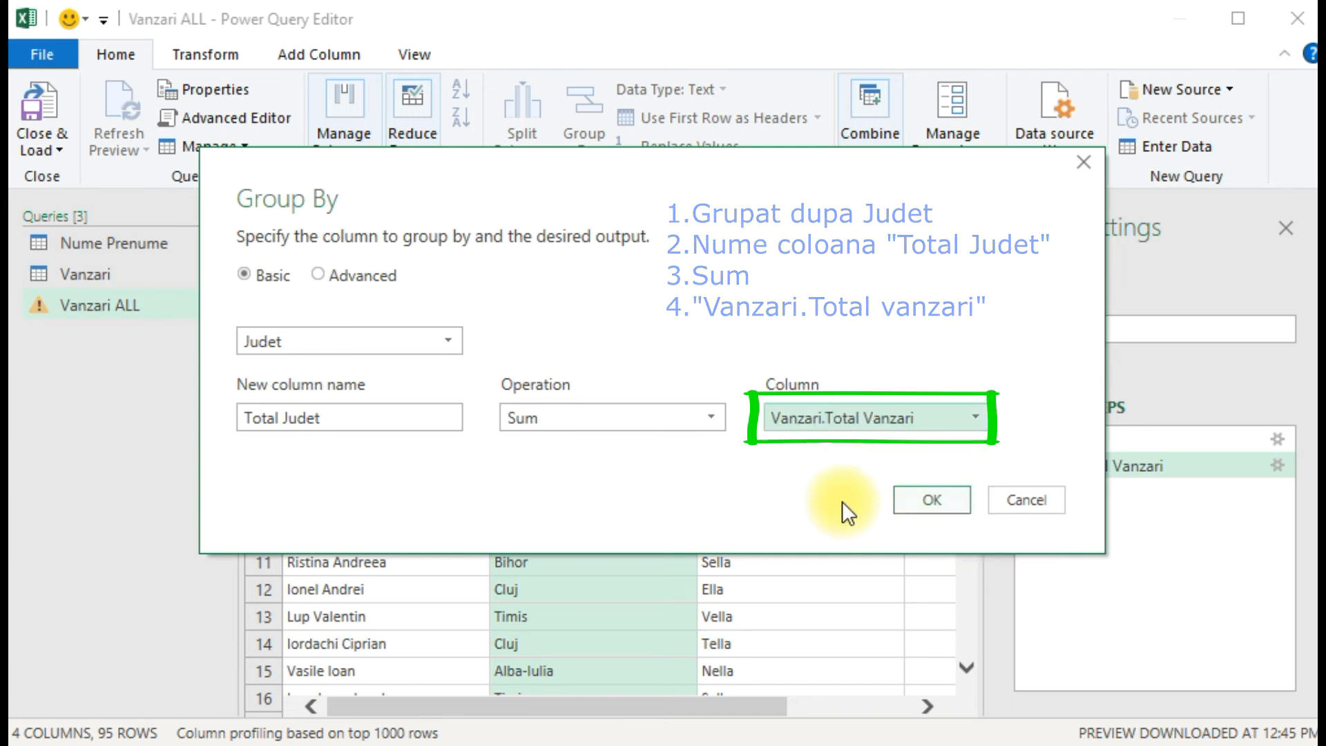
pyautogui.click(926, 499)
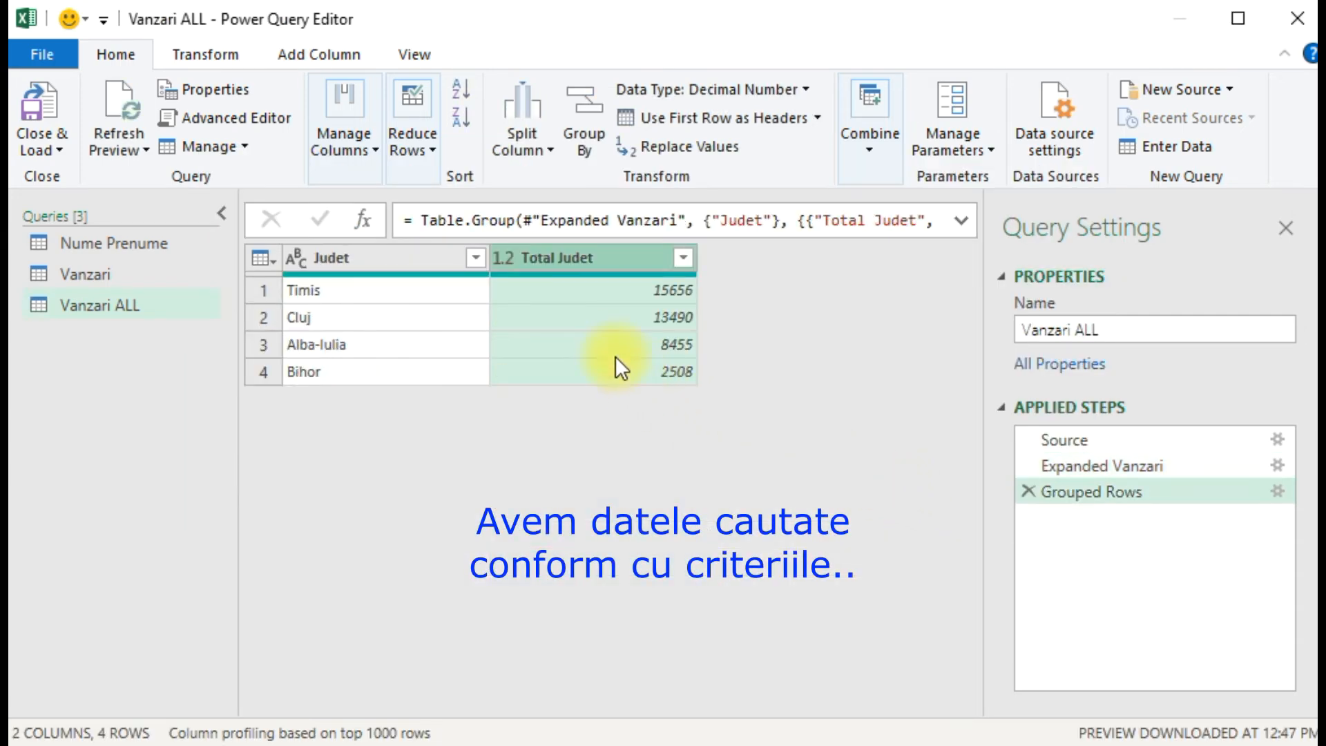
pyautogui.click(590, 317)
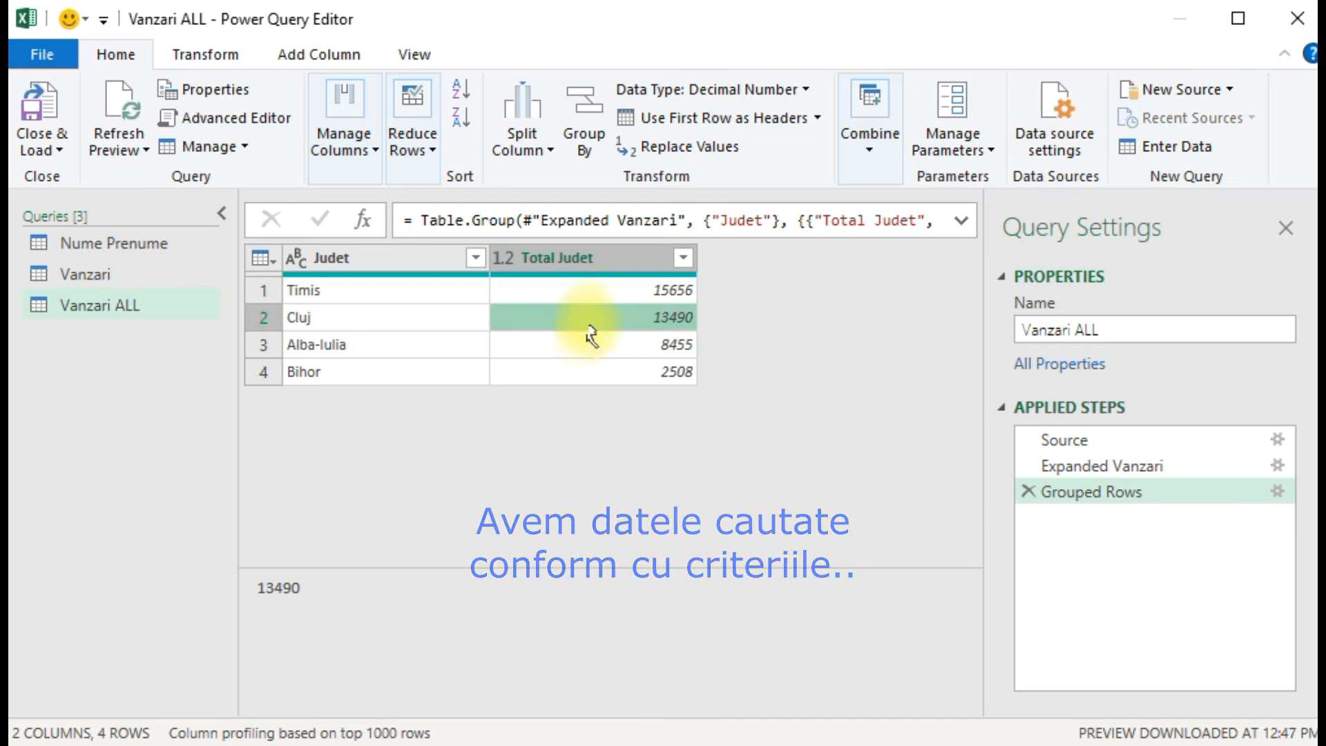
pyautogui.click(587, 339)
pyautogui.click(586, 365)
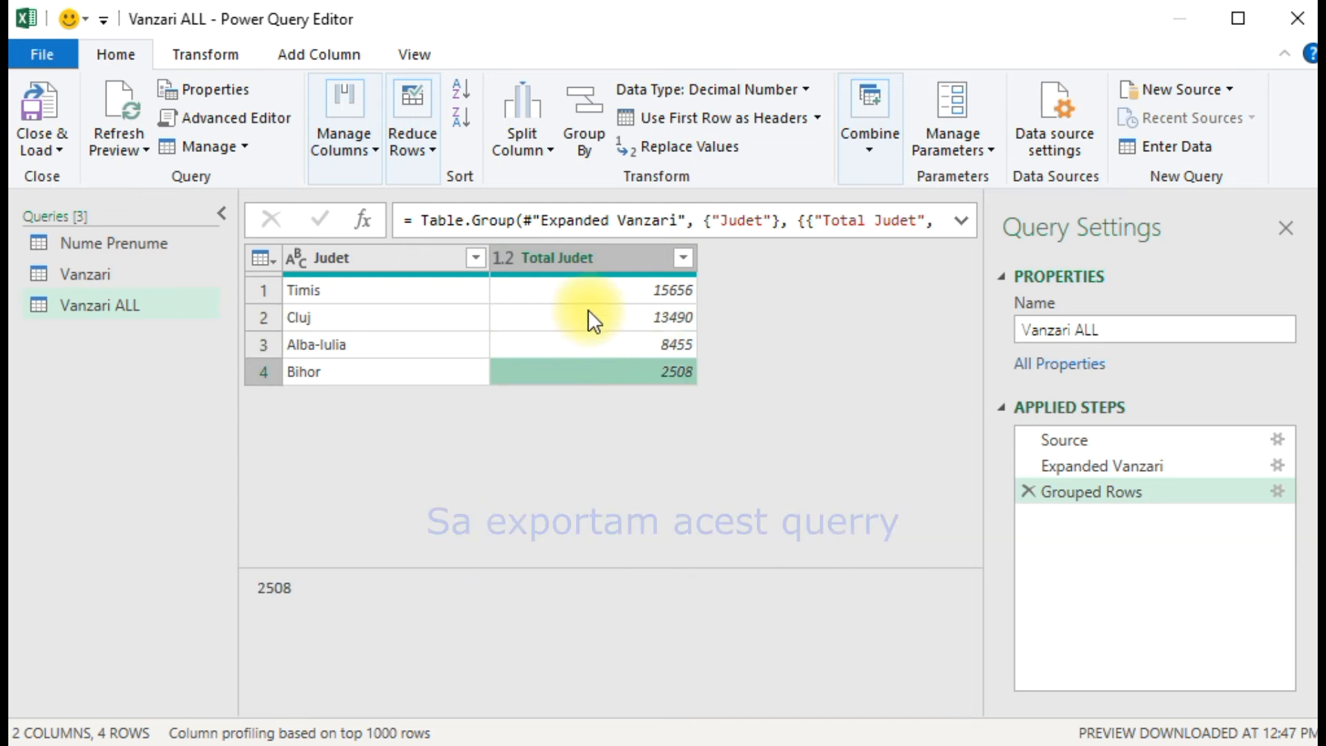
pyautogui.click(587, 291)
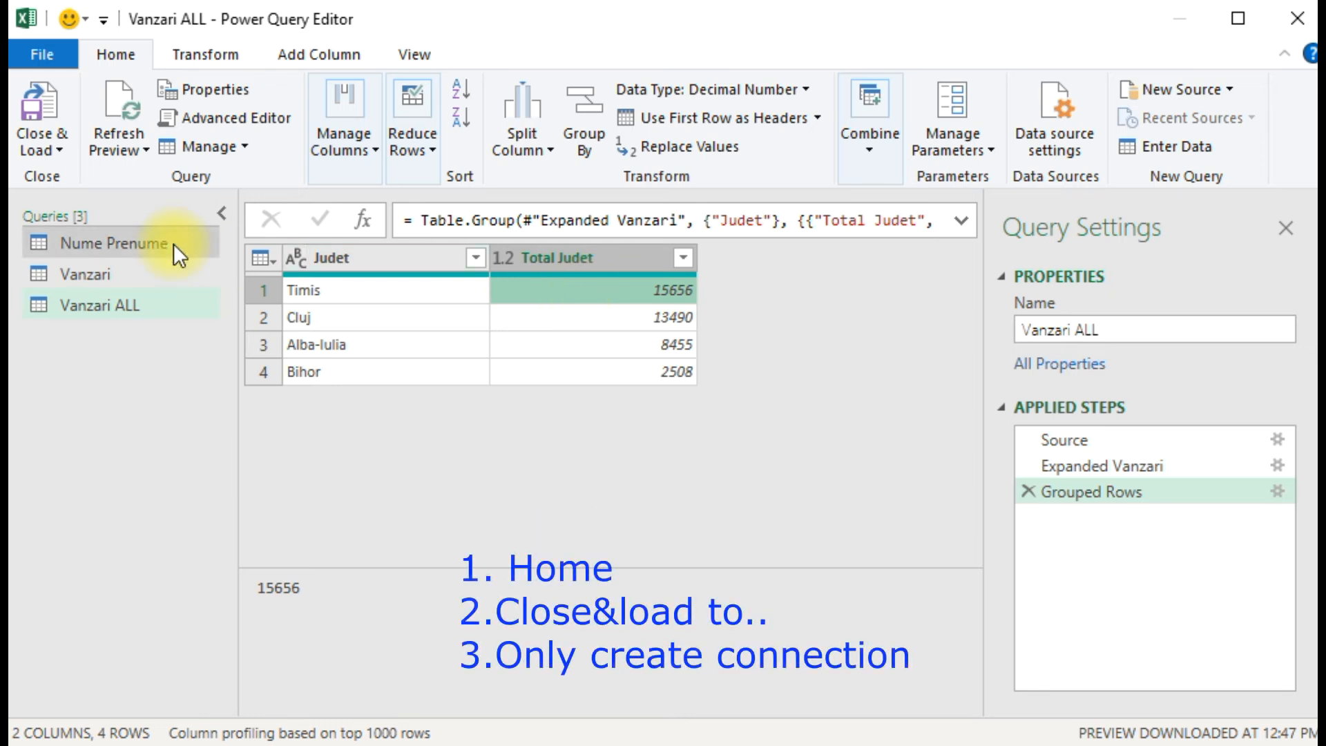
# - Close the Power Query Editor and load the new queries with Only Create Connection
pyautogui.click(64, 148)
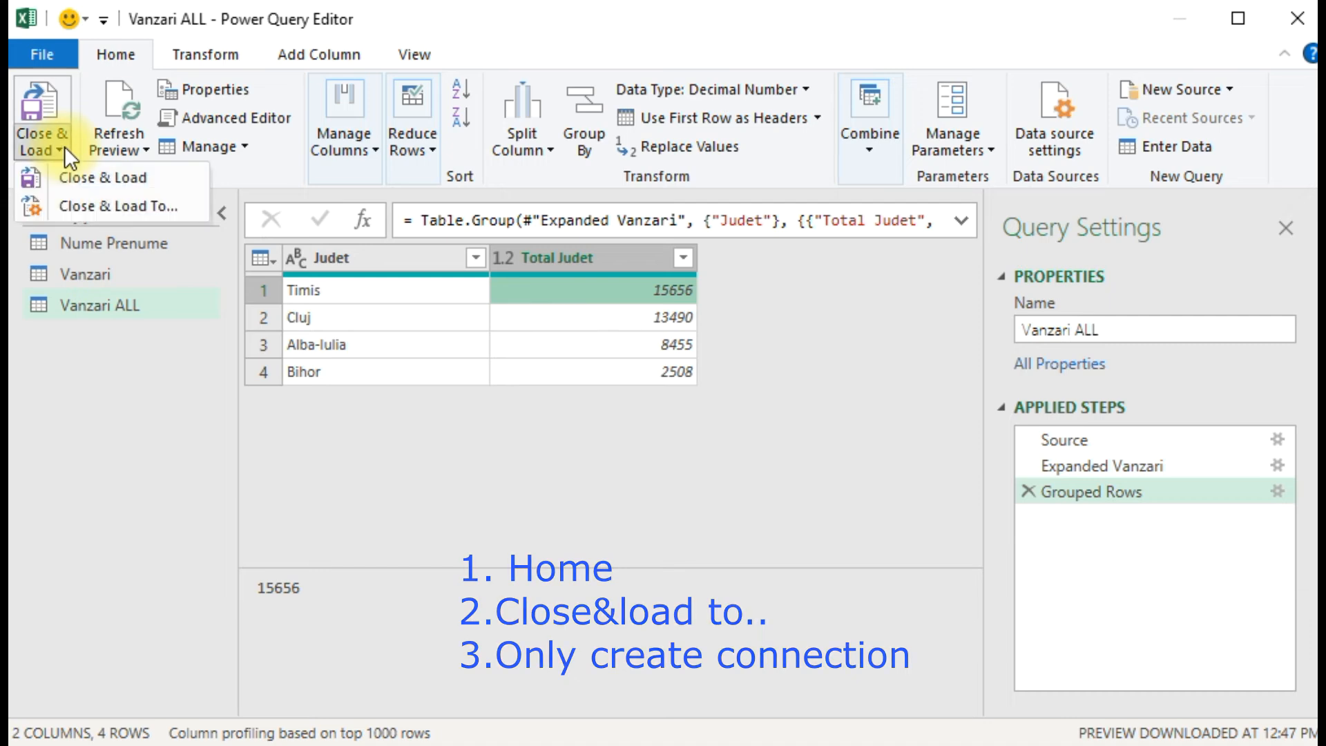
pyautogui.click(122, 203)
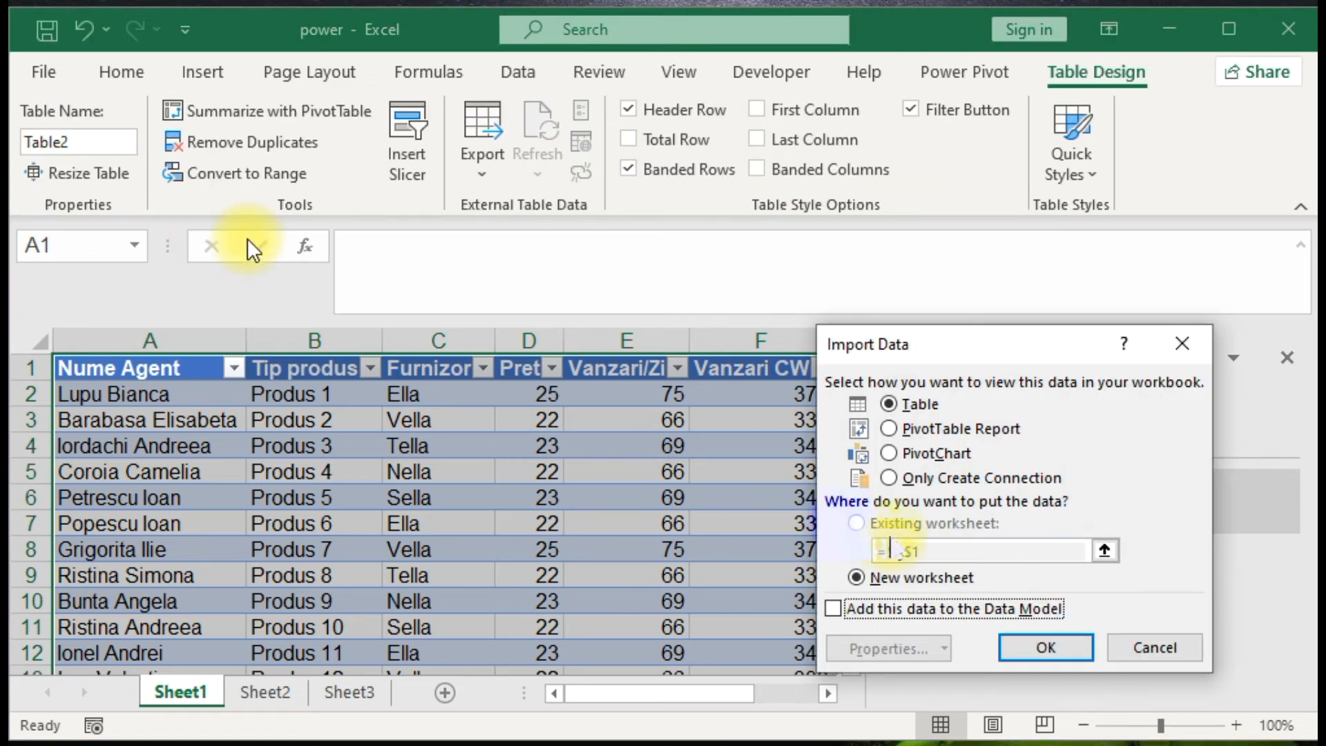
pyautogui.click(901, 480)
pyautogui.click(1046, 648)
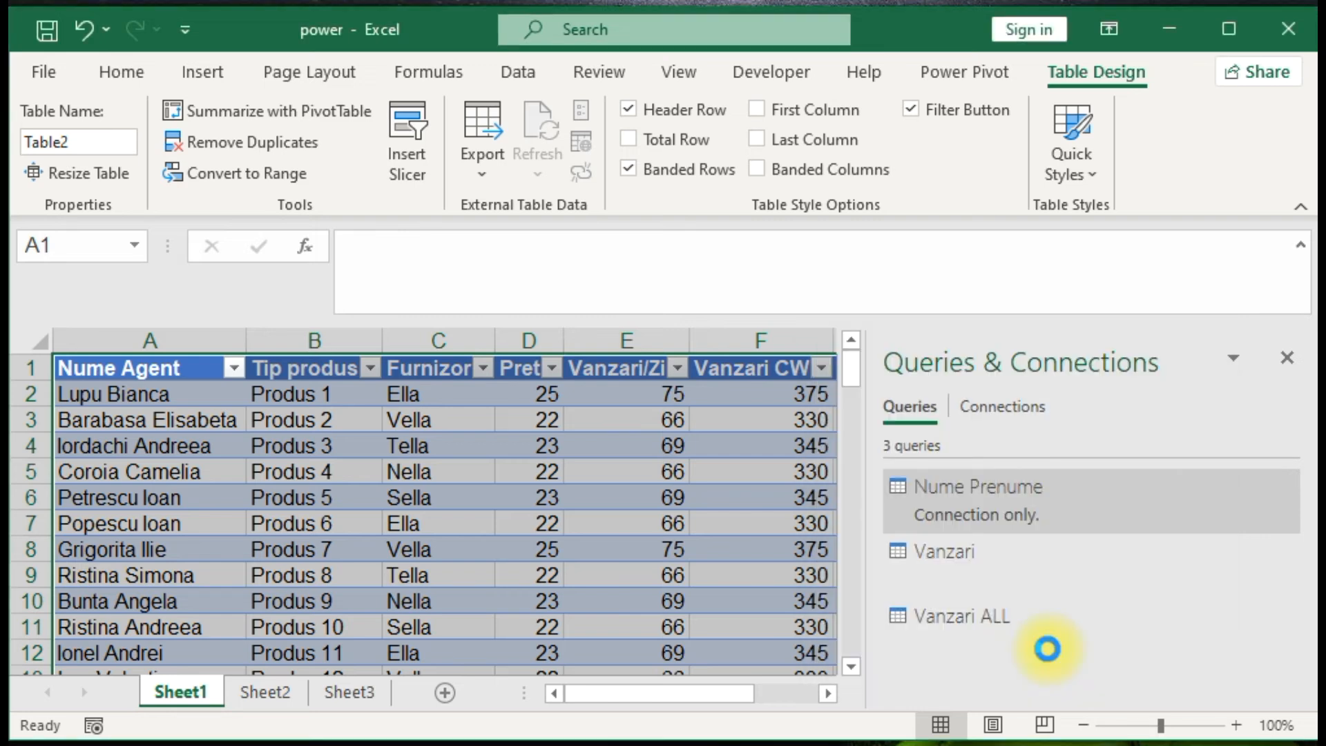
pyautogui.moveTo(918, 540)
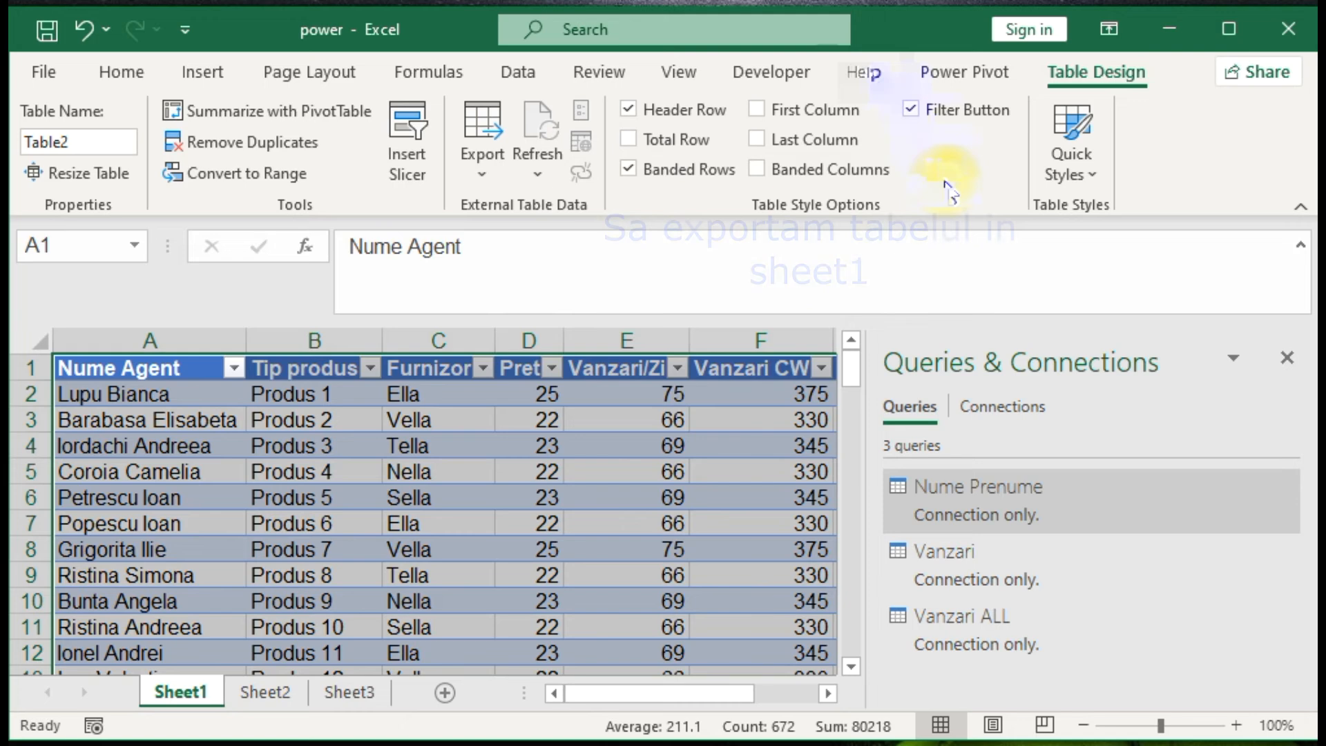
# - Load the Vanzari ALL query as a Table into the existing worksheet at cell I1 of Sheet1
pyautogui.moveTo(863, 349); pyautogui.dragTo(998, 366)
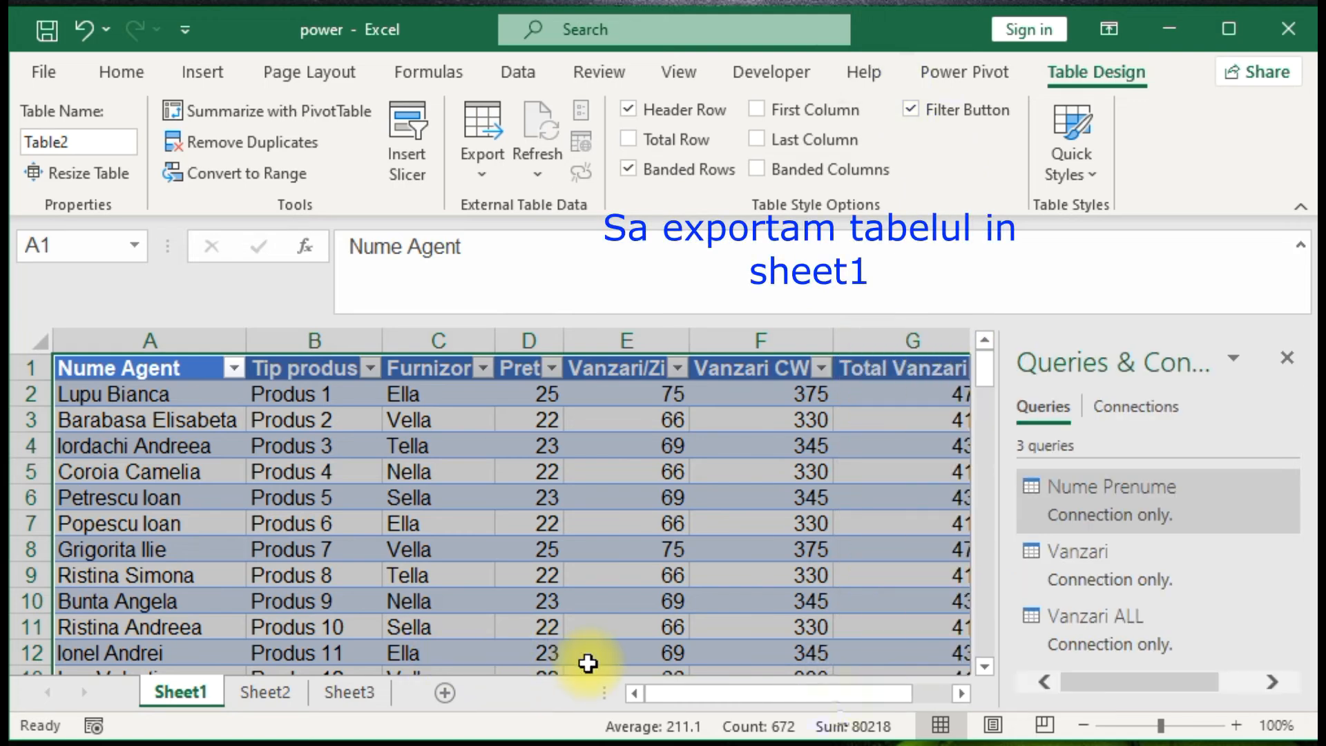
pyautogui.moveTo(839, 693); pyautogui.dragTo(912, 669)
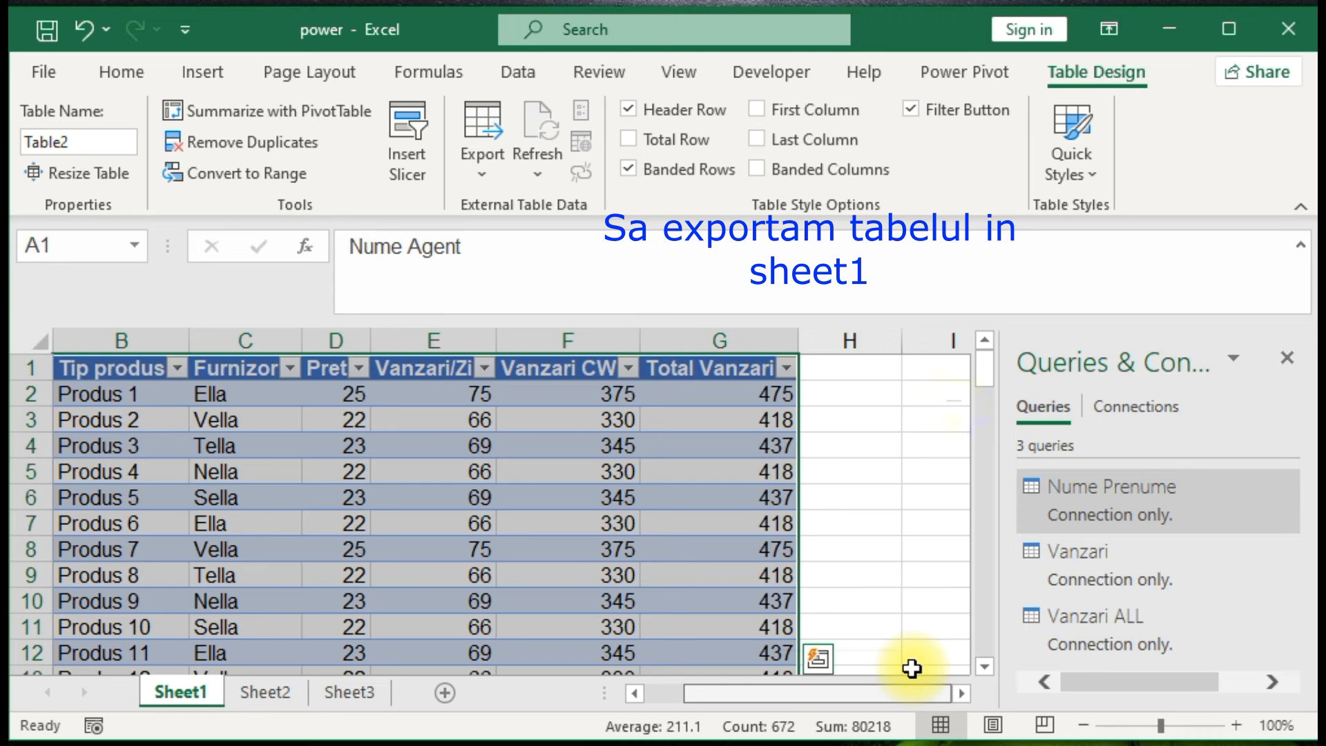
pyautogui.click(929, 371)
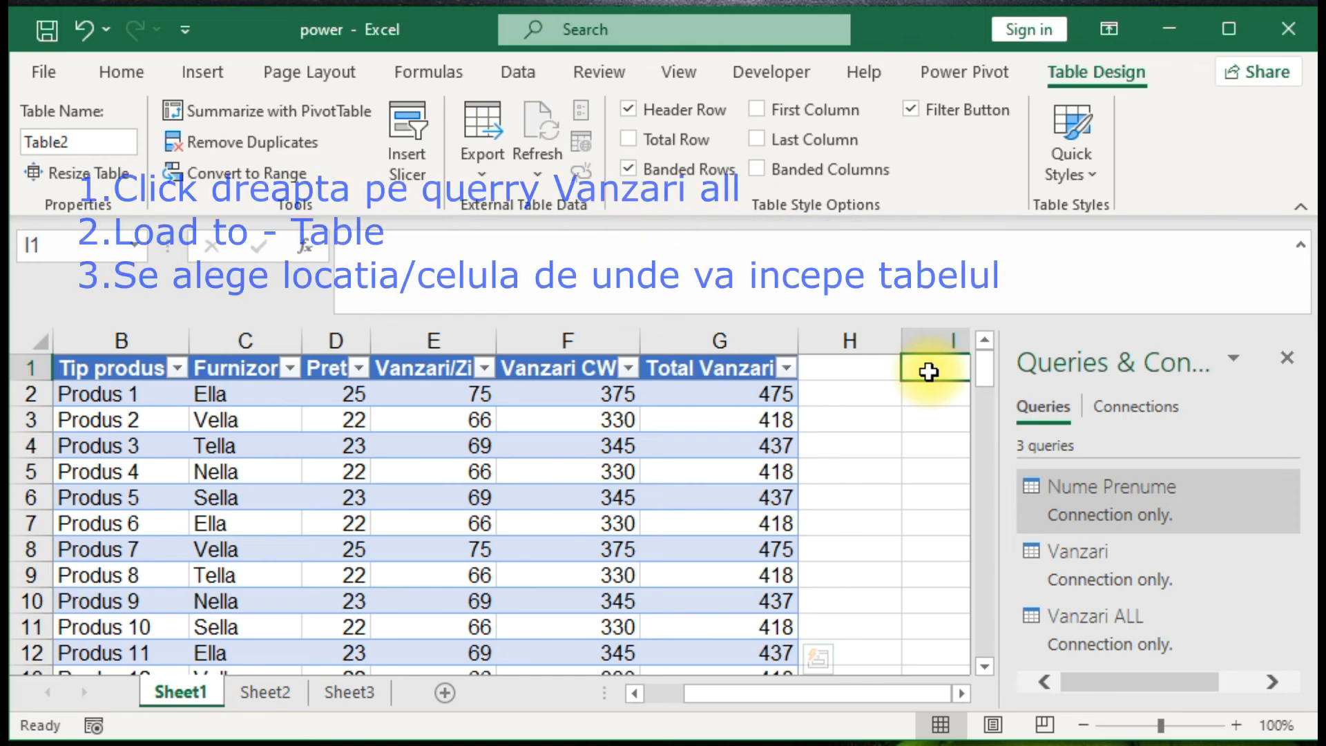
pyautogui.rightClick(1083, 616)
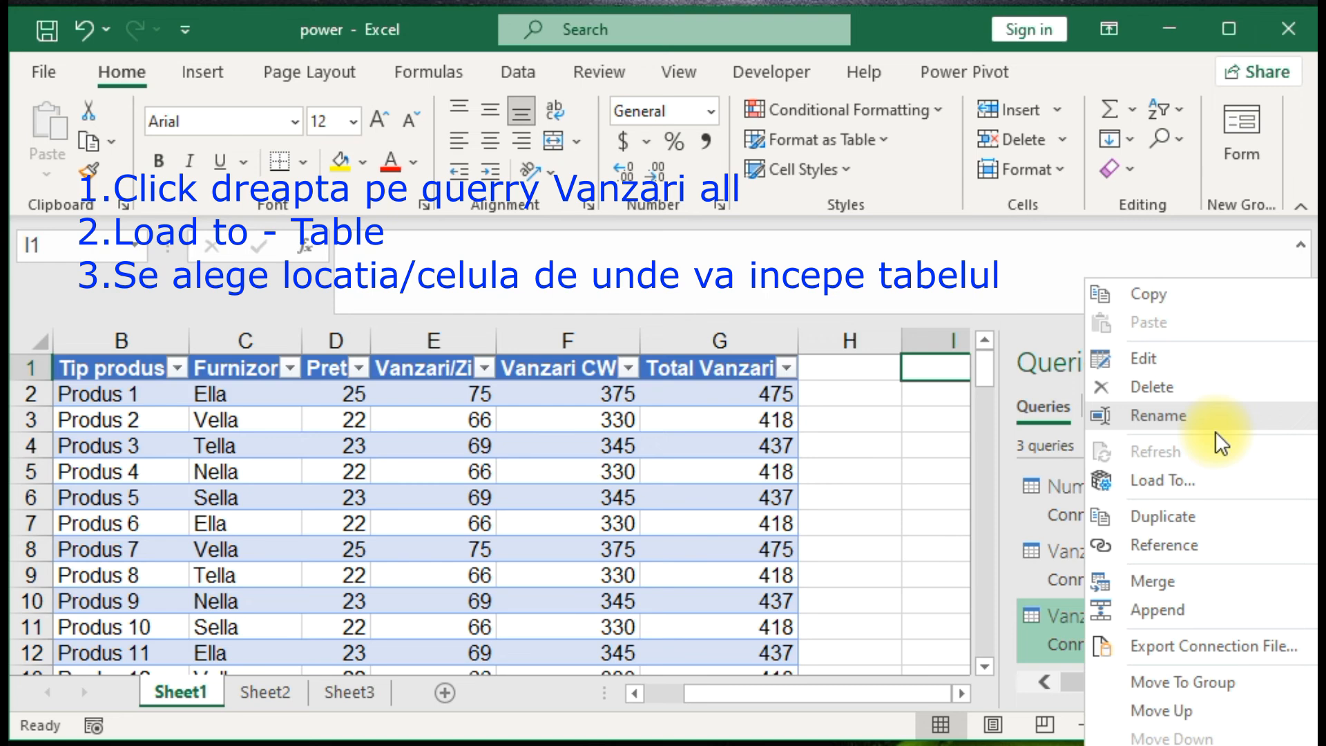
pyautogui.click(1216, 482)
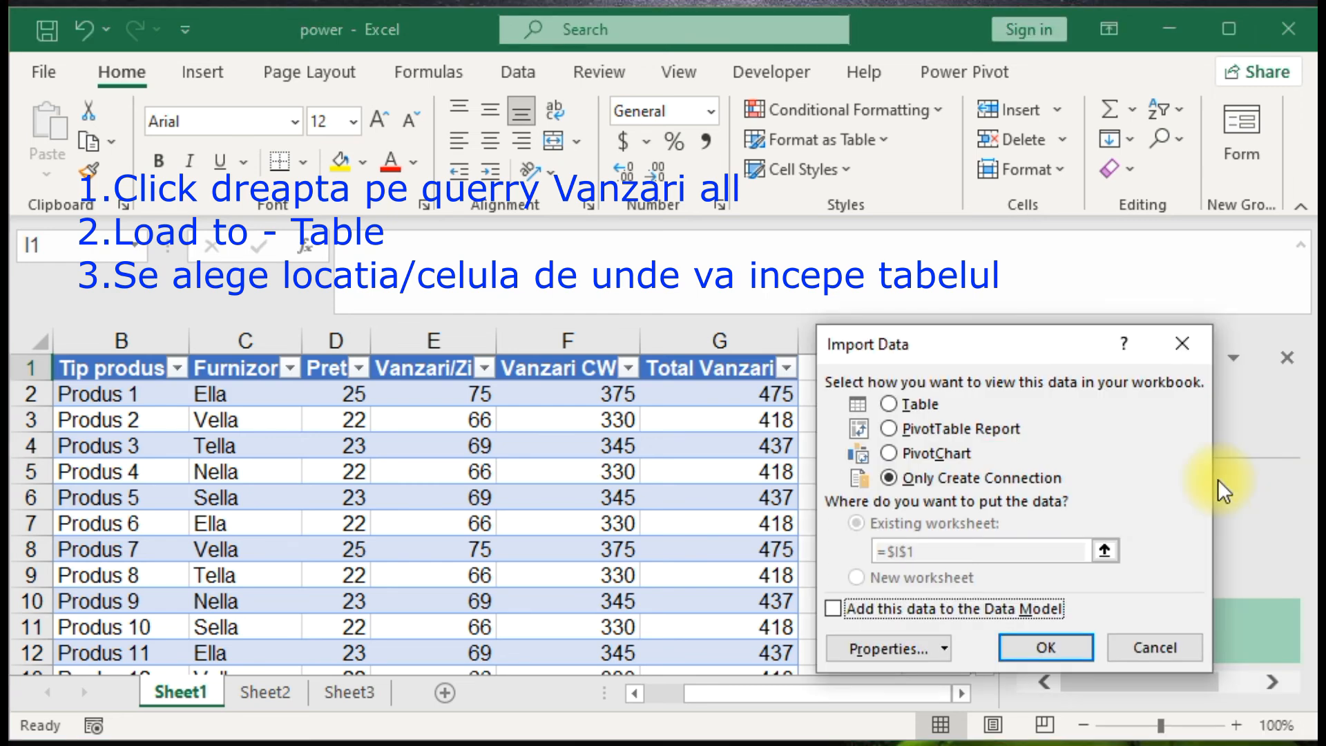
pyautogui.hotkey('alt', 't')
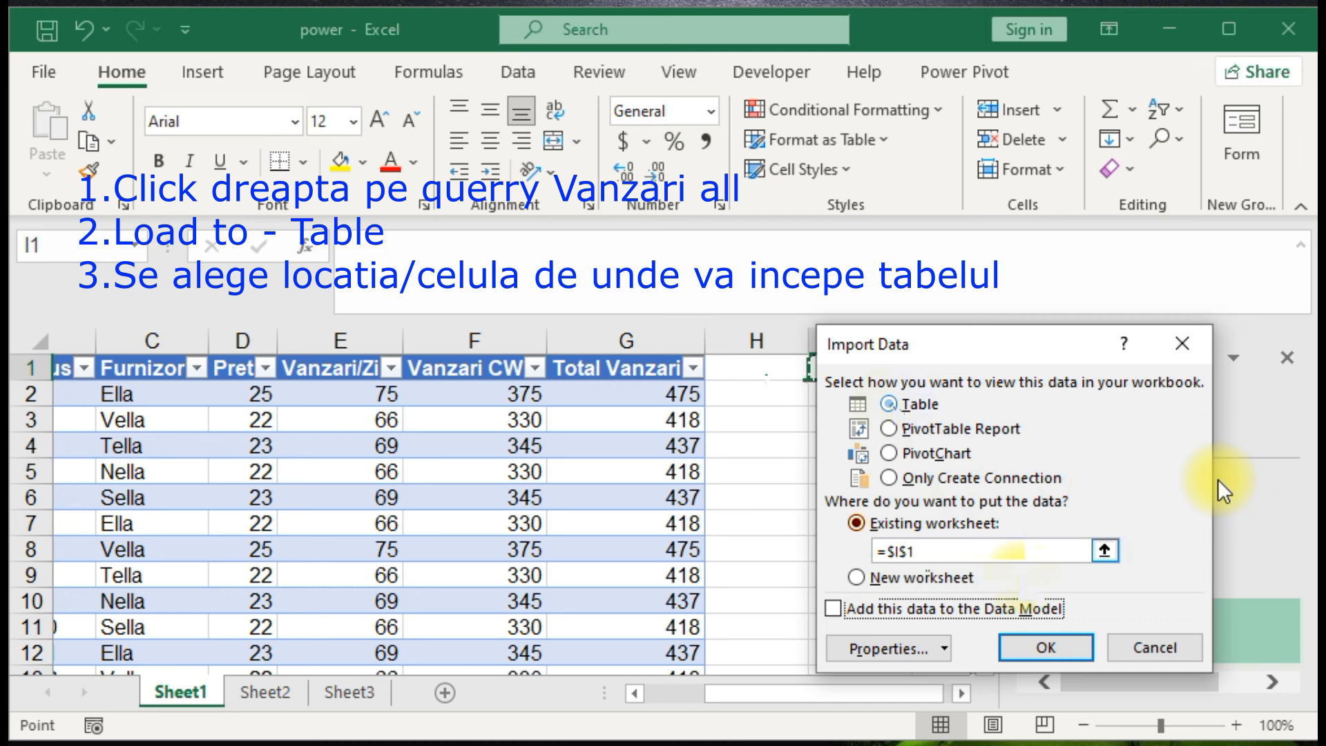
pyautogui.click(1105, 550)
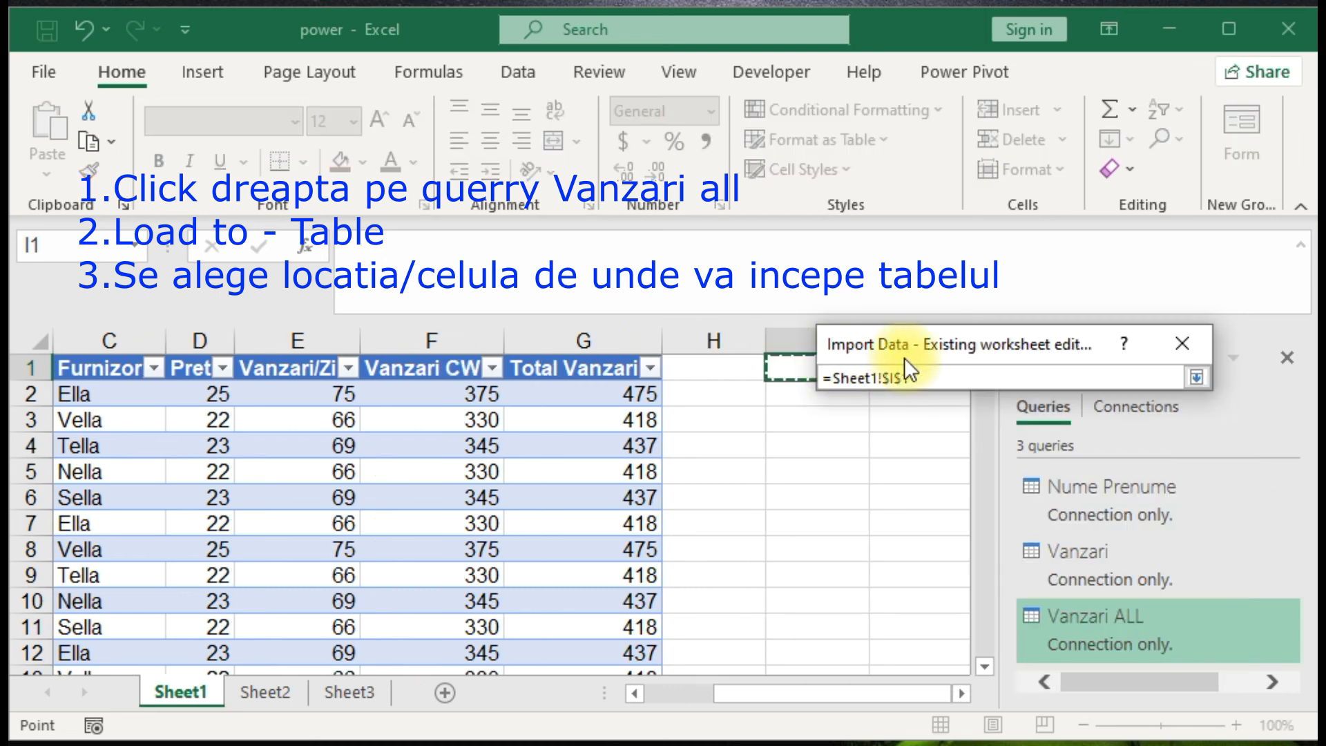
pyautogui.click(1196, 377)
pyautogui.click(1047, 647)
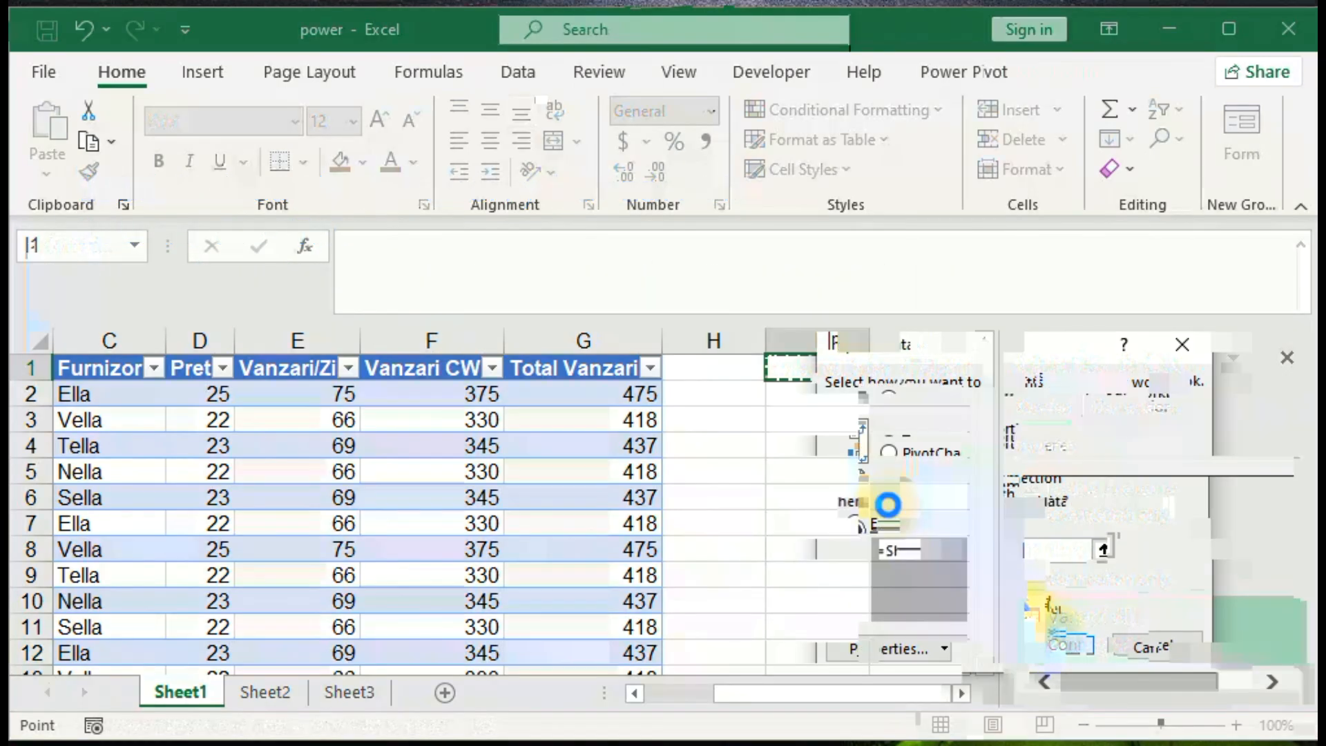
# - Examine the Judet and Total Judet table beside the sales table in Sheet1
pyautogui.moveTo(880, 692); pyautogui.dragTo(945, 691)
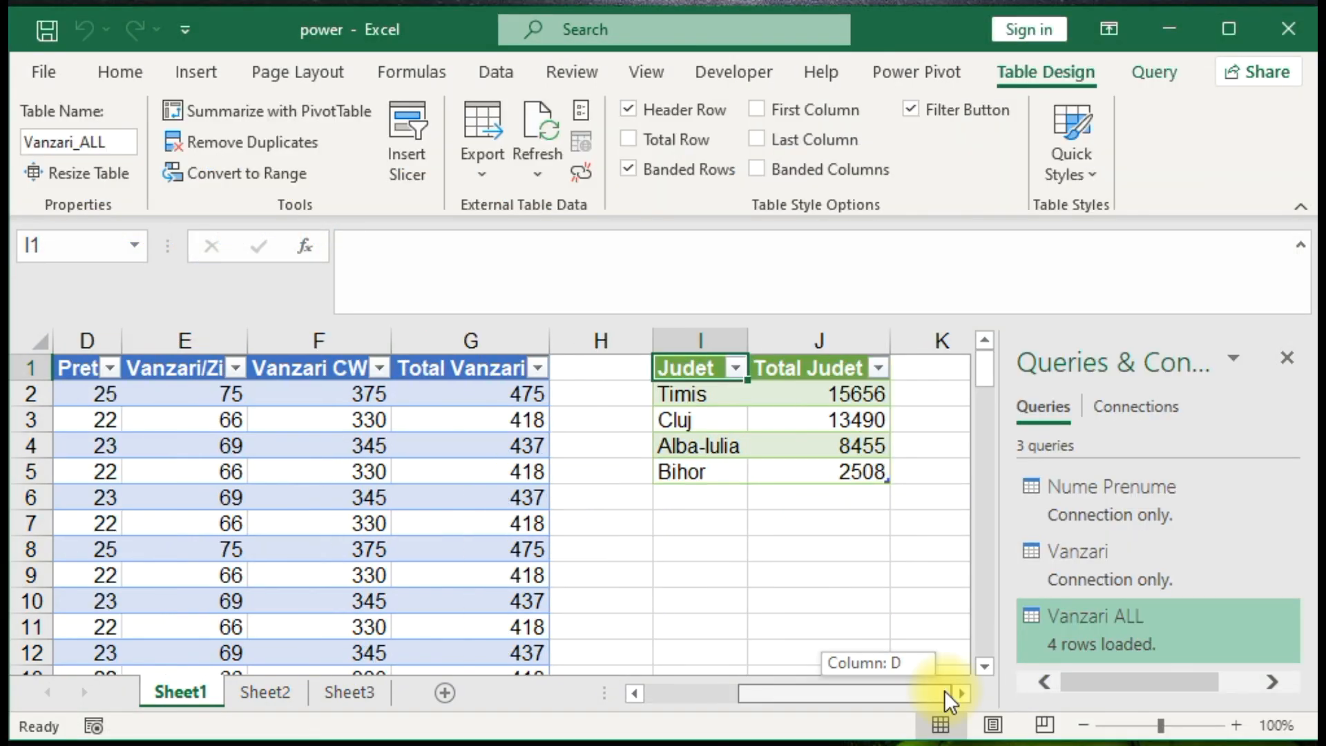
pyautogui.click(793, 524)
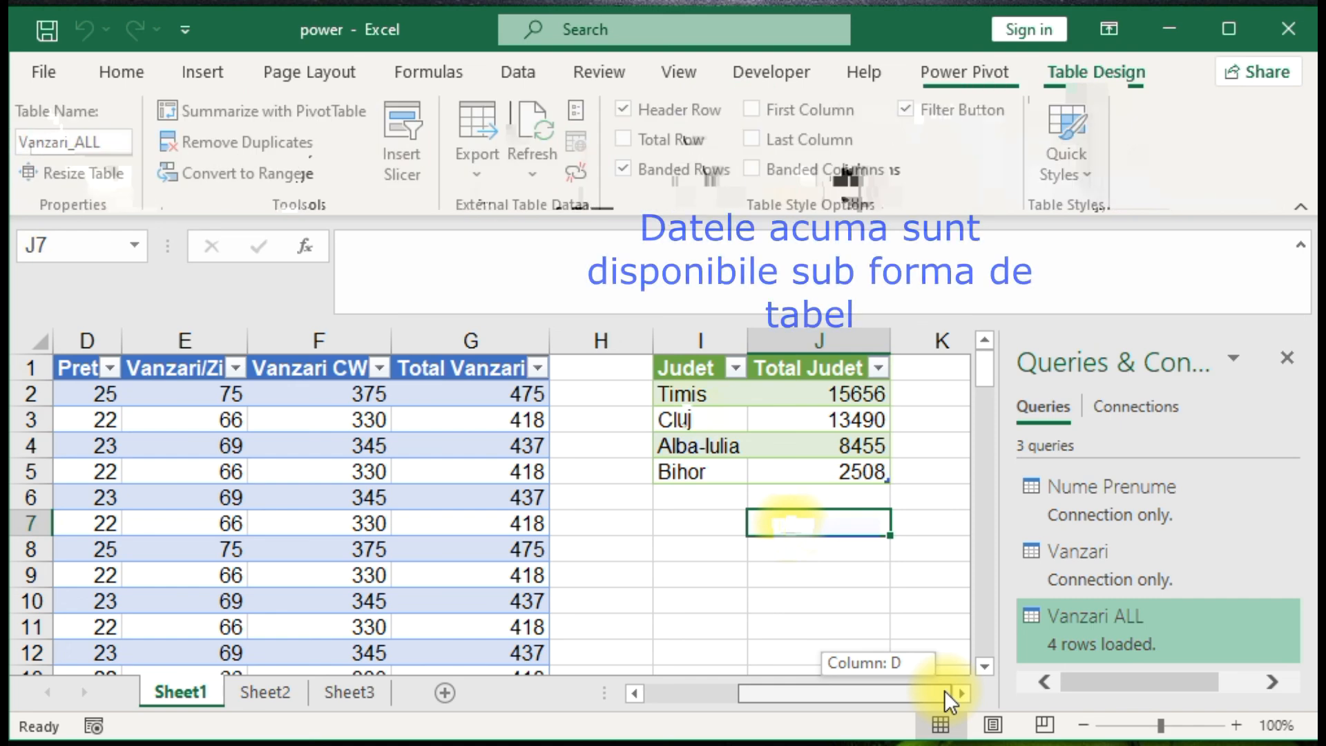
pyautogui.click(828, 419)
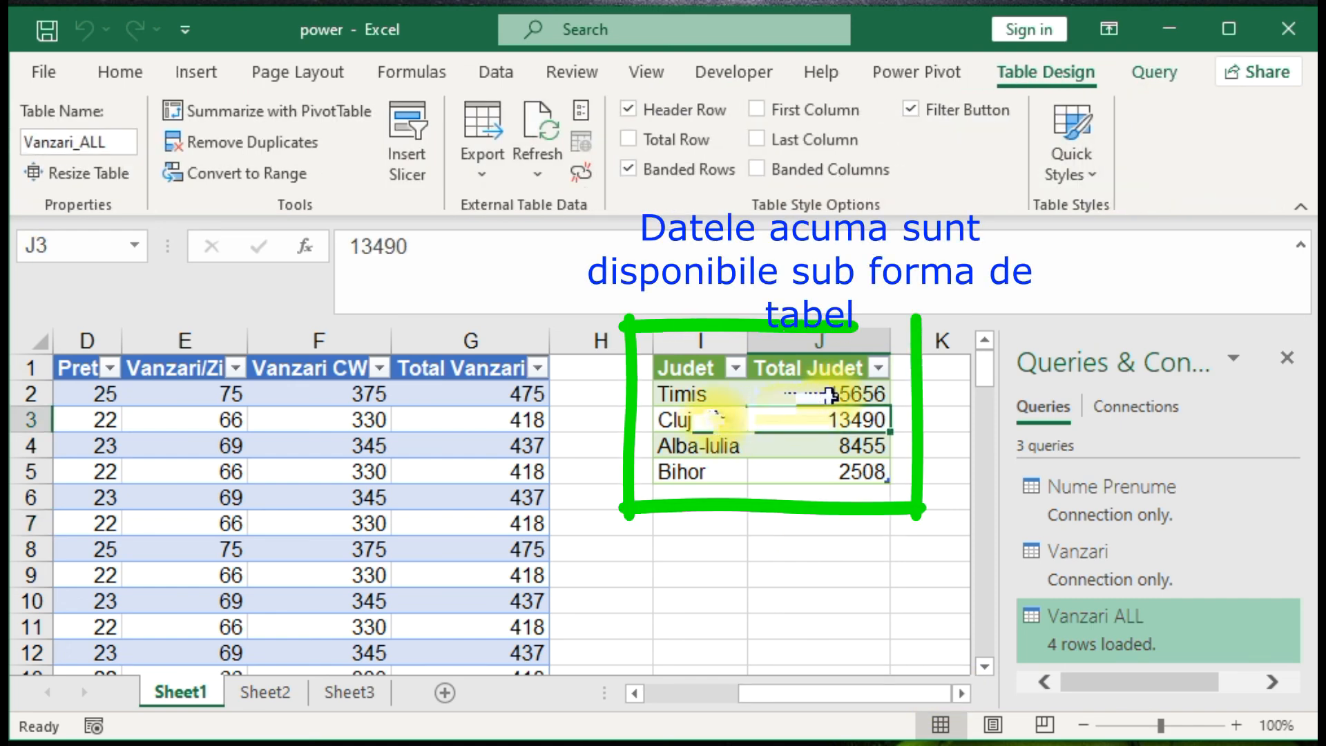
pyautogui.click(698, 429)
pyautogui.click(821, 464)
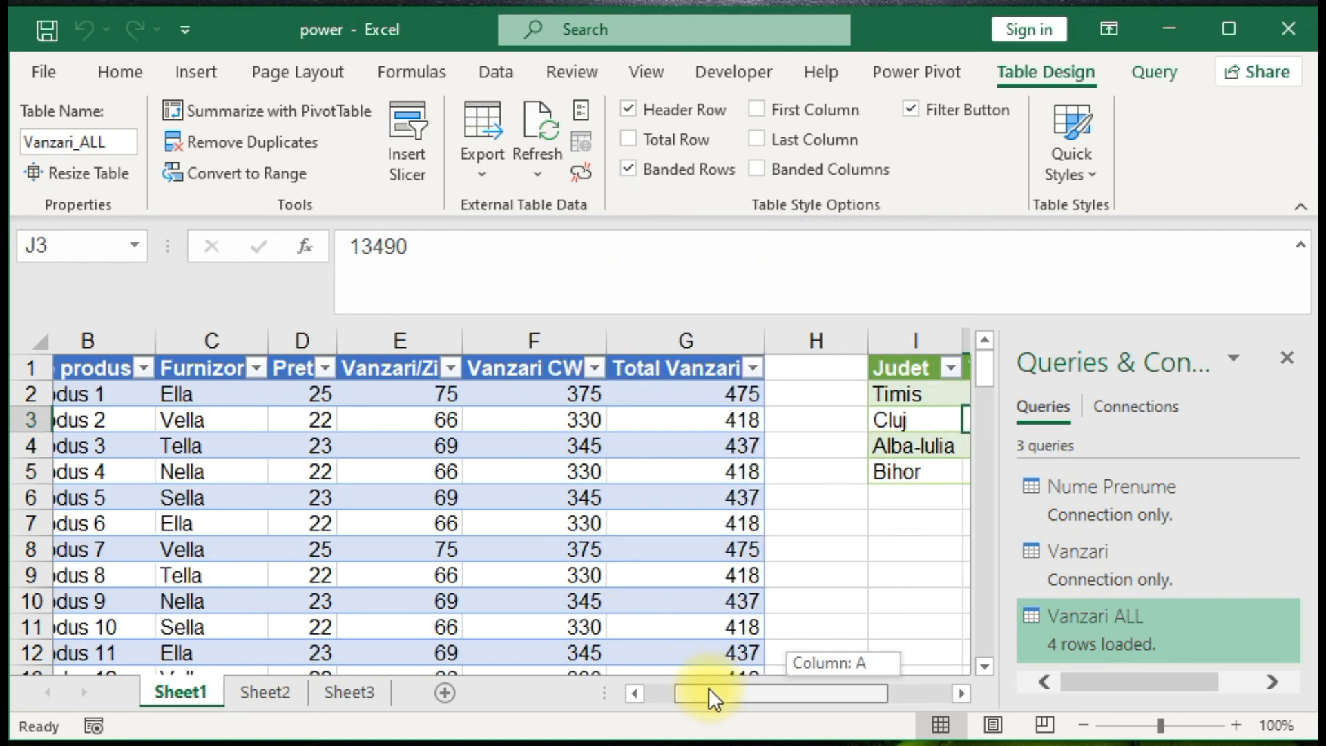
pyautogui.moveTo(709, 688)
pyautogui.mouseDown()
pyautogui.moveTo(558, 677)
pyautogui.moveTo(779, 674)
pyautogui.moveTo(874, 690)
pyautogui.mouseUp()
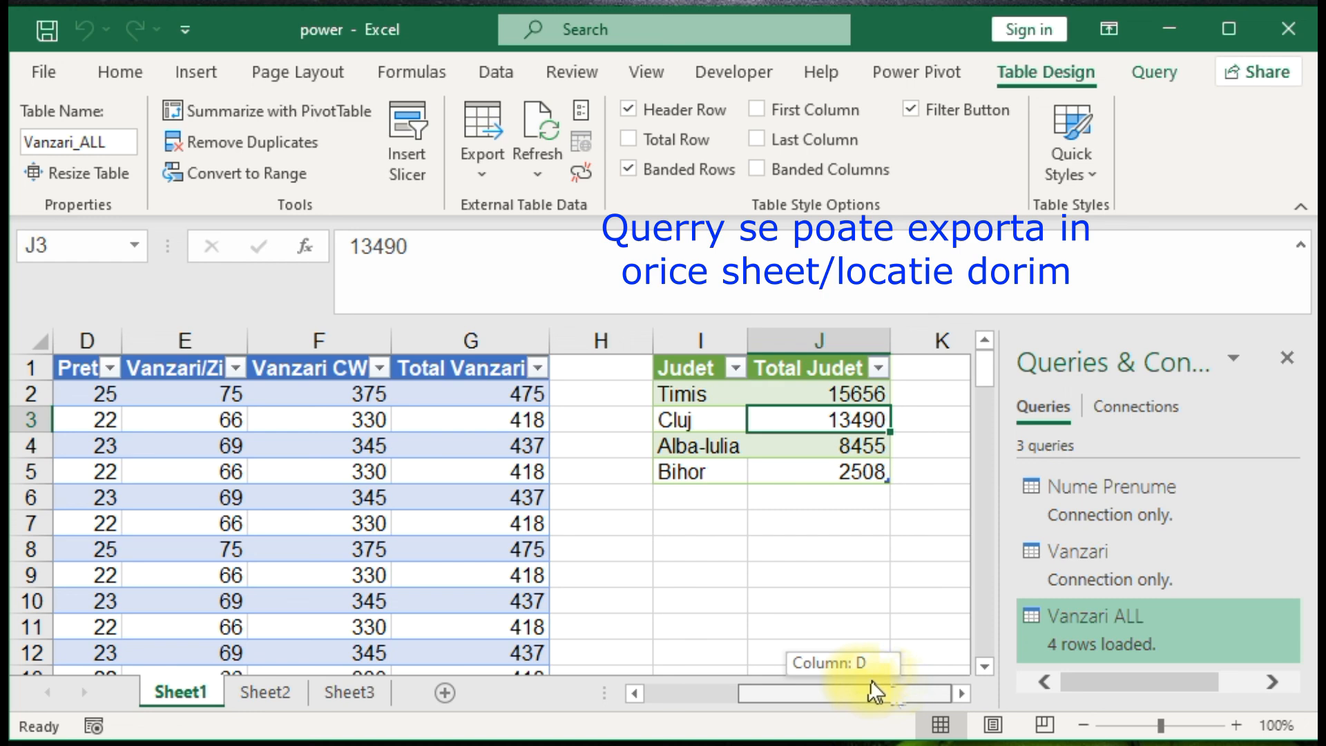
pyautogui.press('Down')
pyautogui.press('Down')
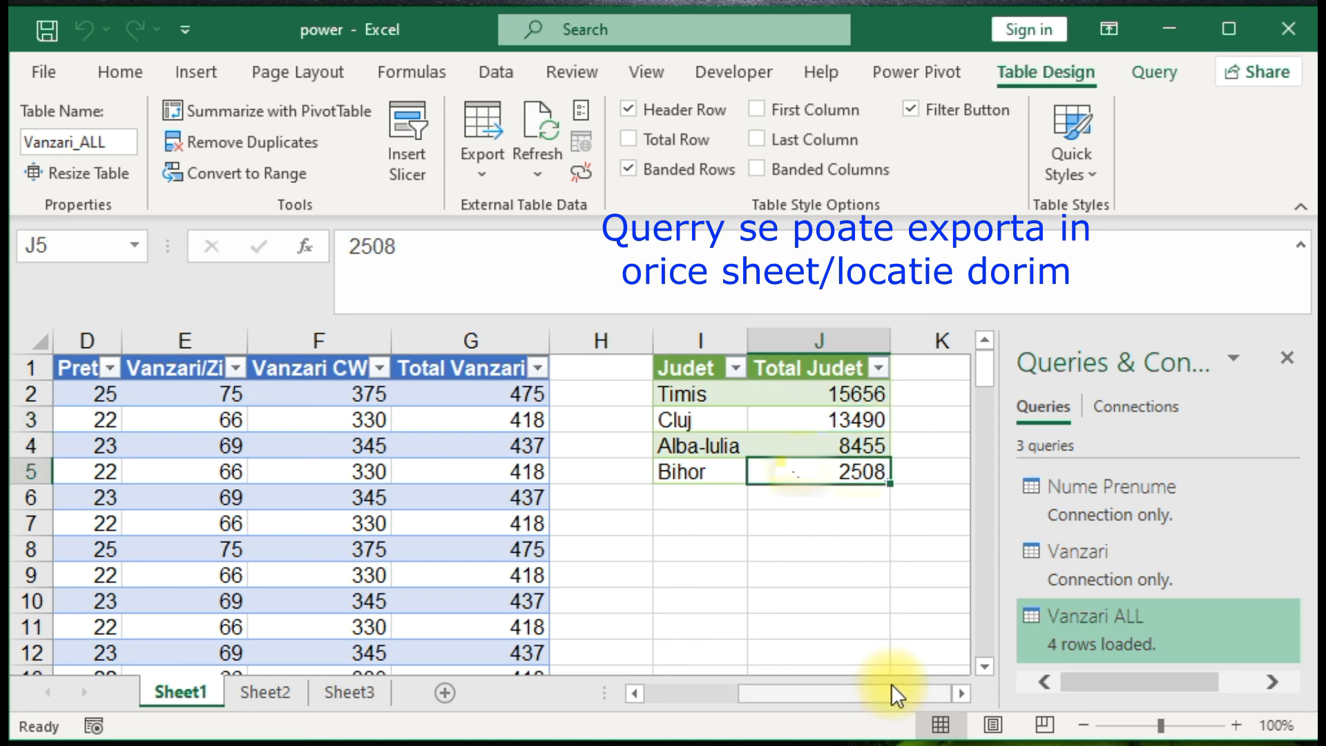
pyautogui.click(795, 436)
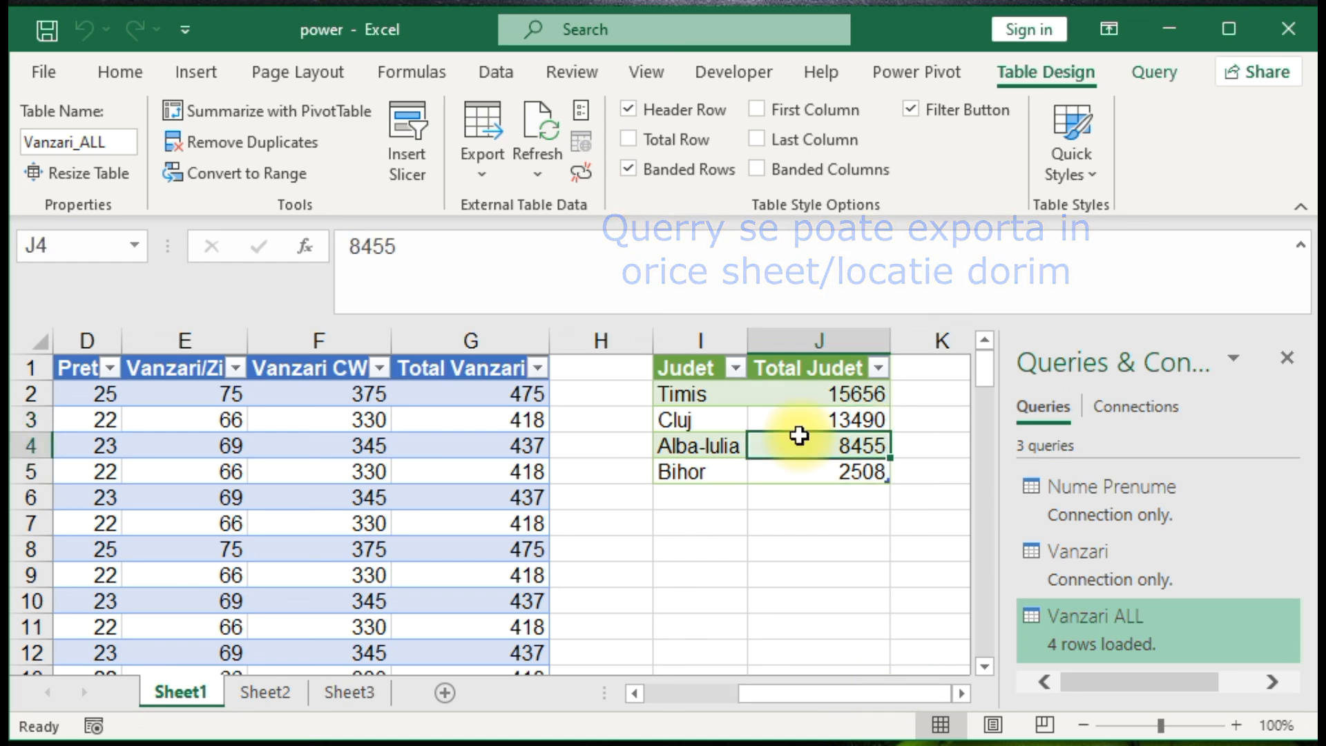